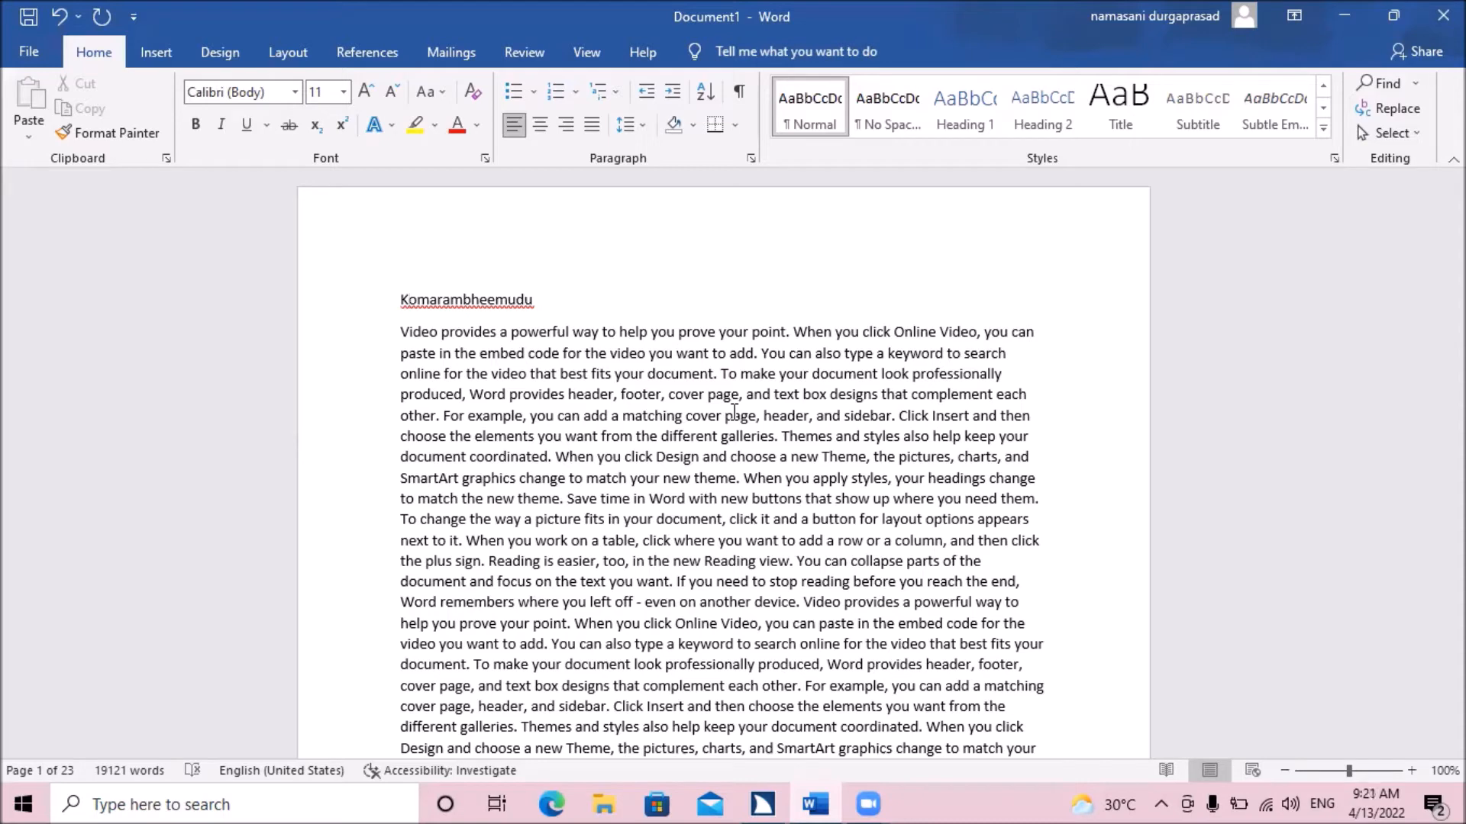
# - Look through the available table of contents, footnote and research commands for references
pyautogui.hotkey('alt', 's')
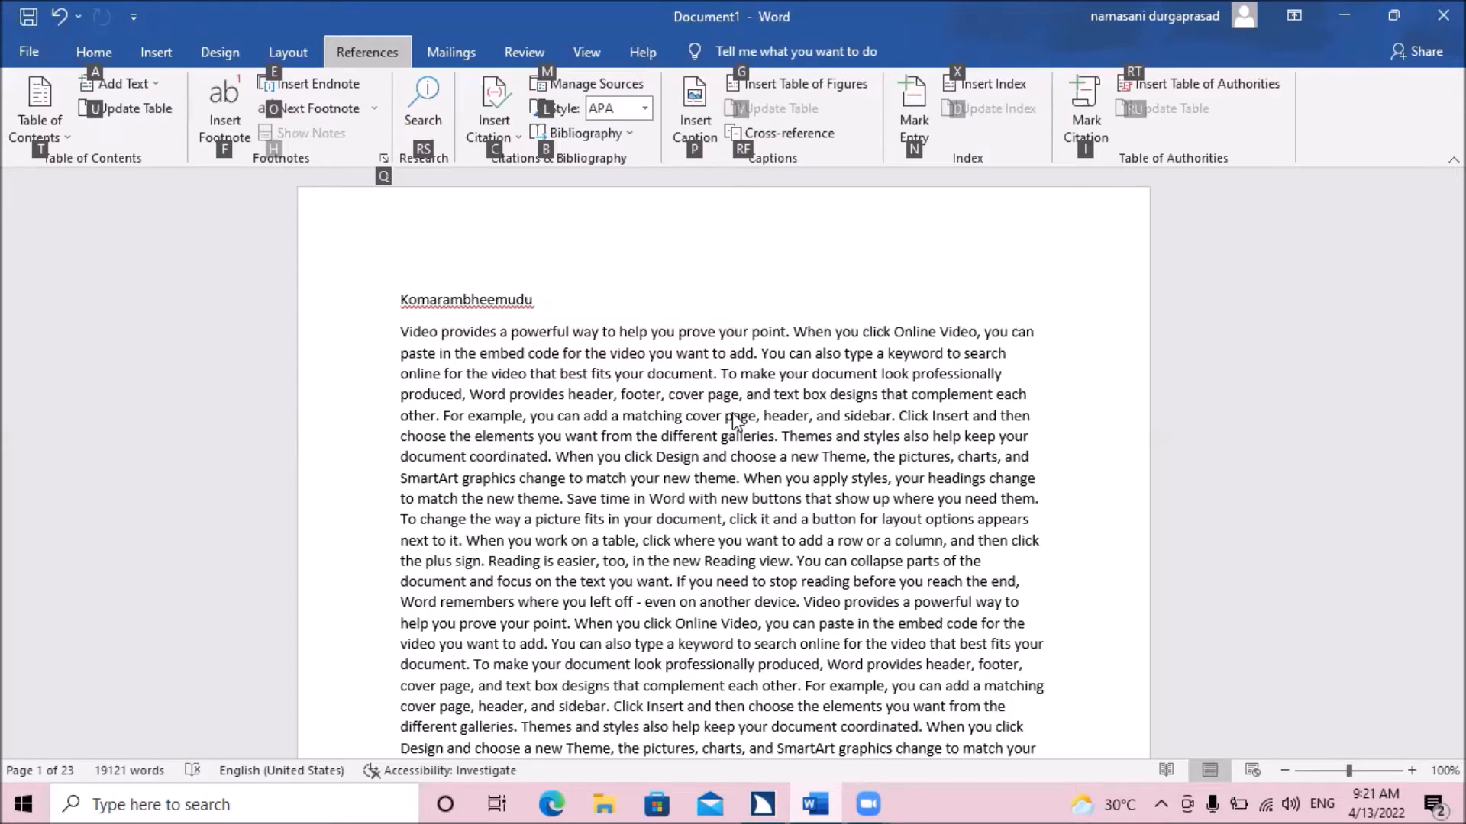
pyautogui.press('t')
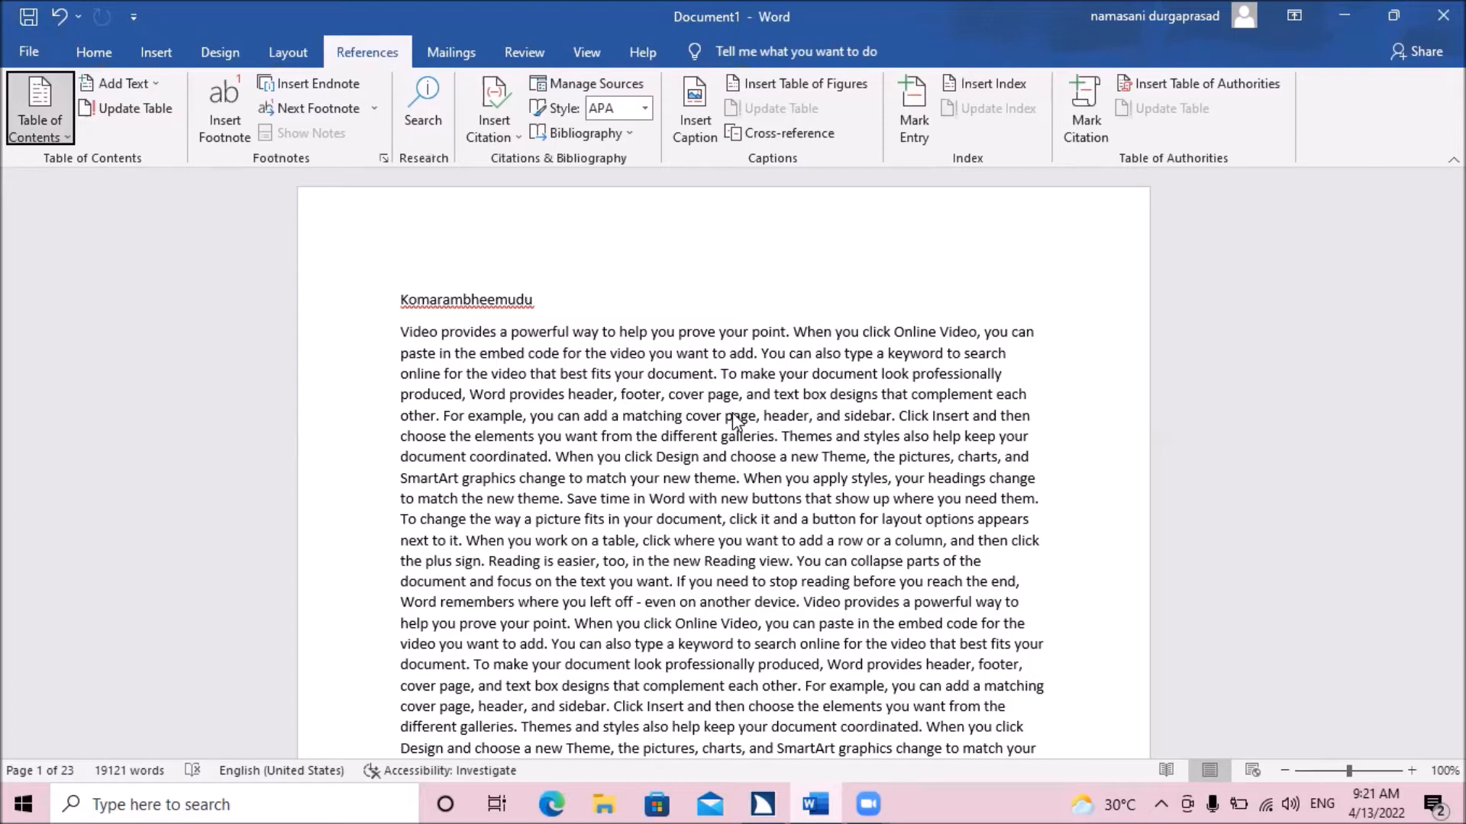
pyautogui.press('Tab')
pyautogui.press('Tab')
pyautogui.press('Tab')
pyautogui.press('Tab')
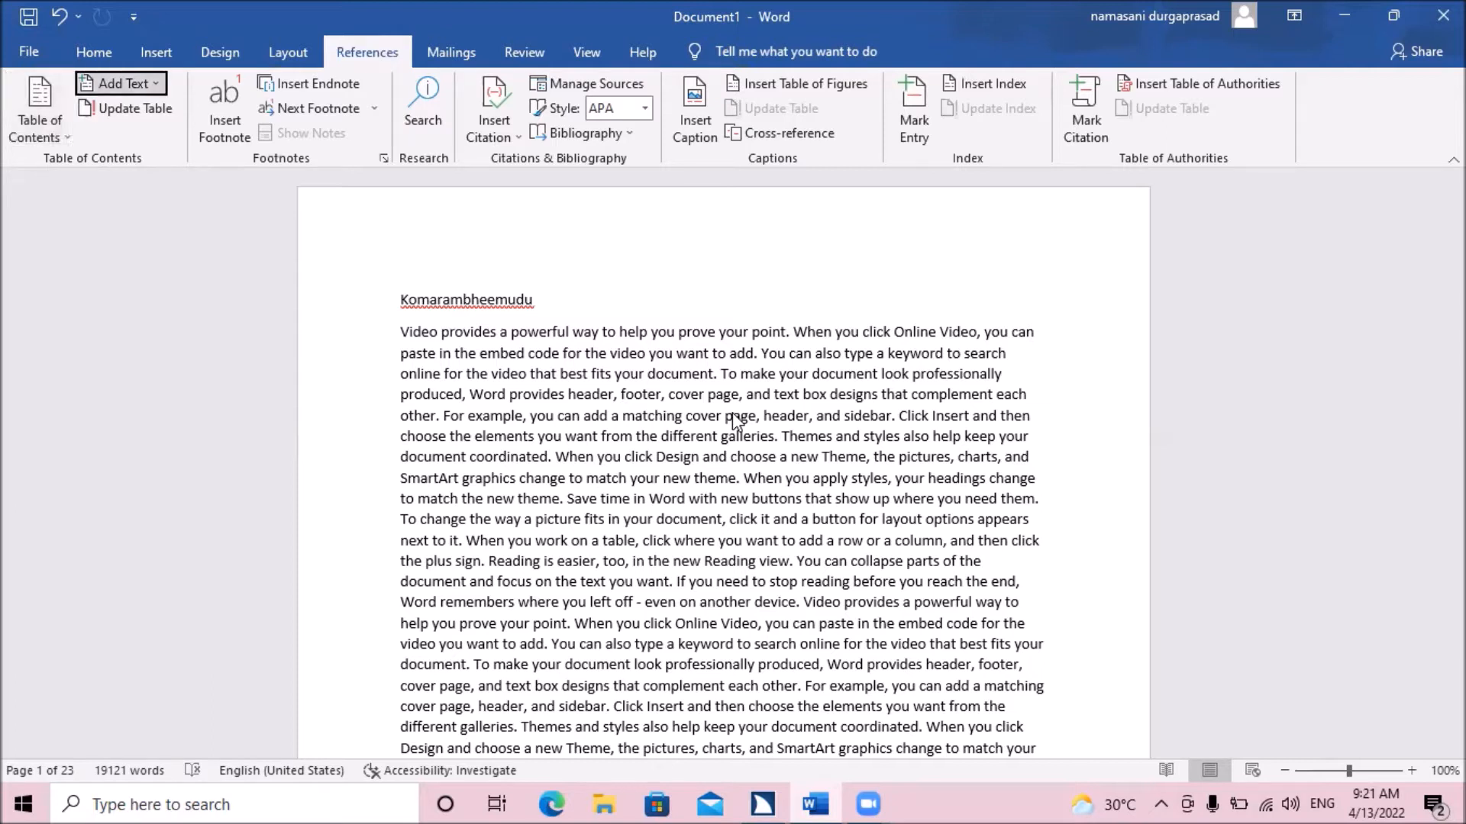
pyautogui.press('Tab')
pyautogui.press('Tab')
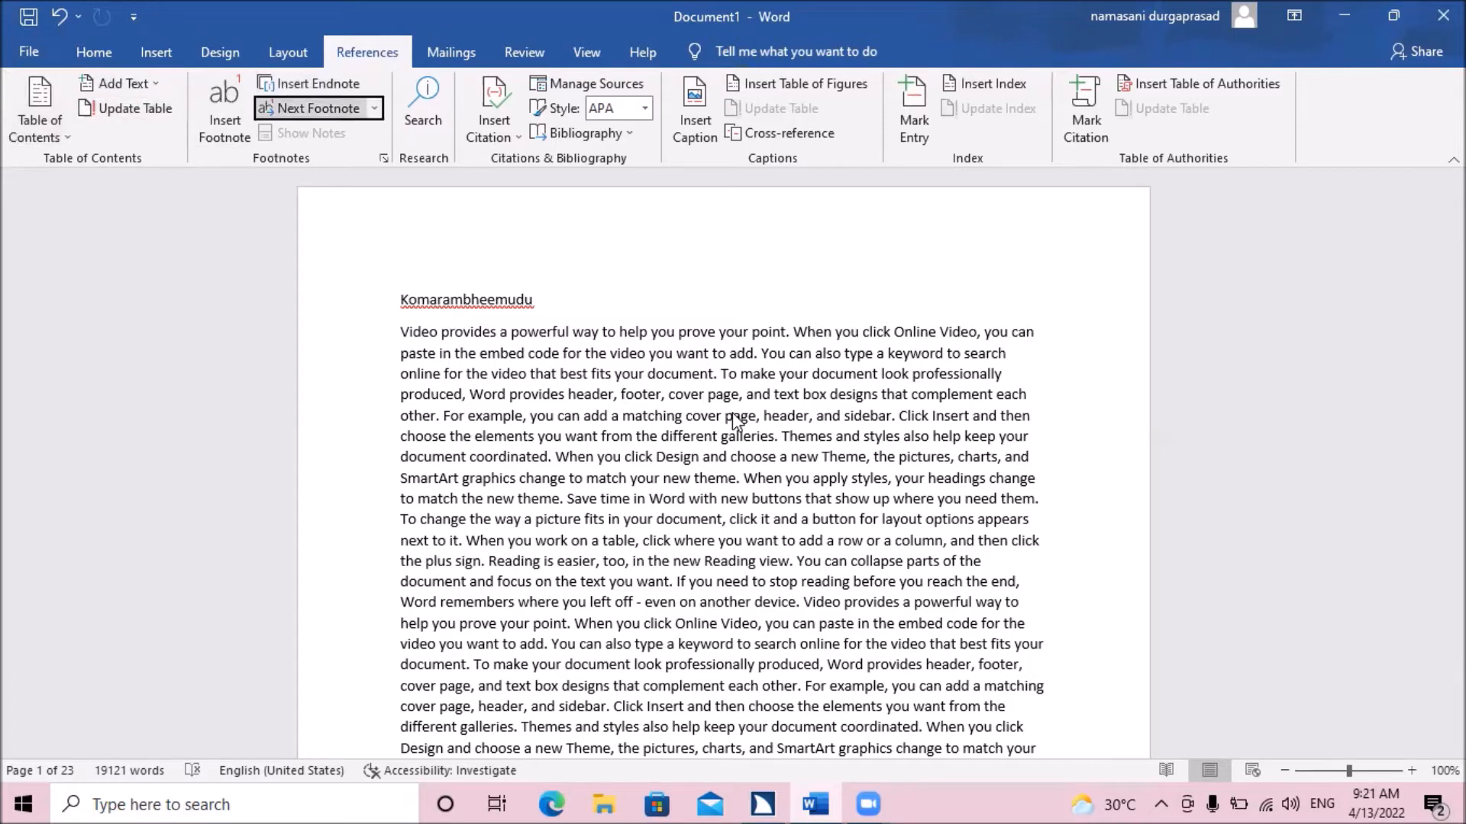
pyautogui.press('Tab')
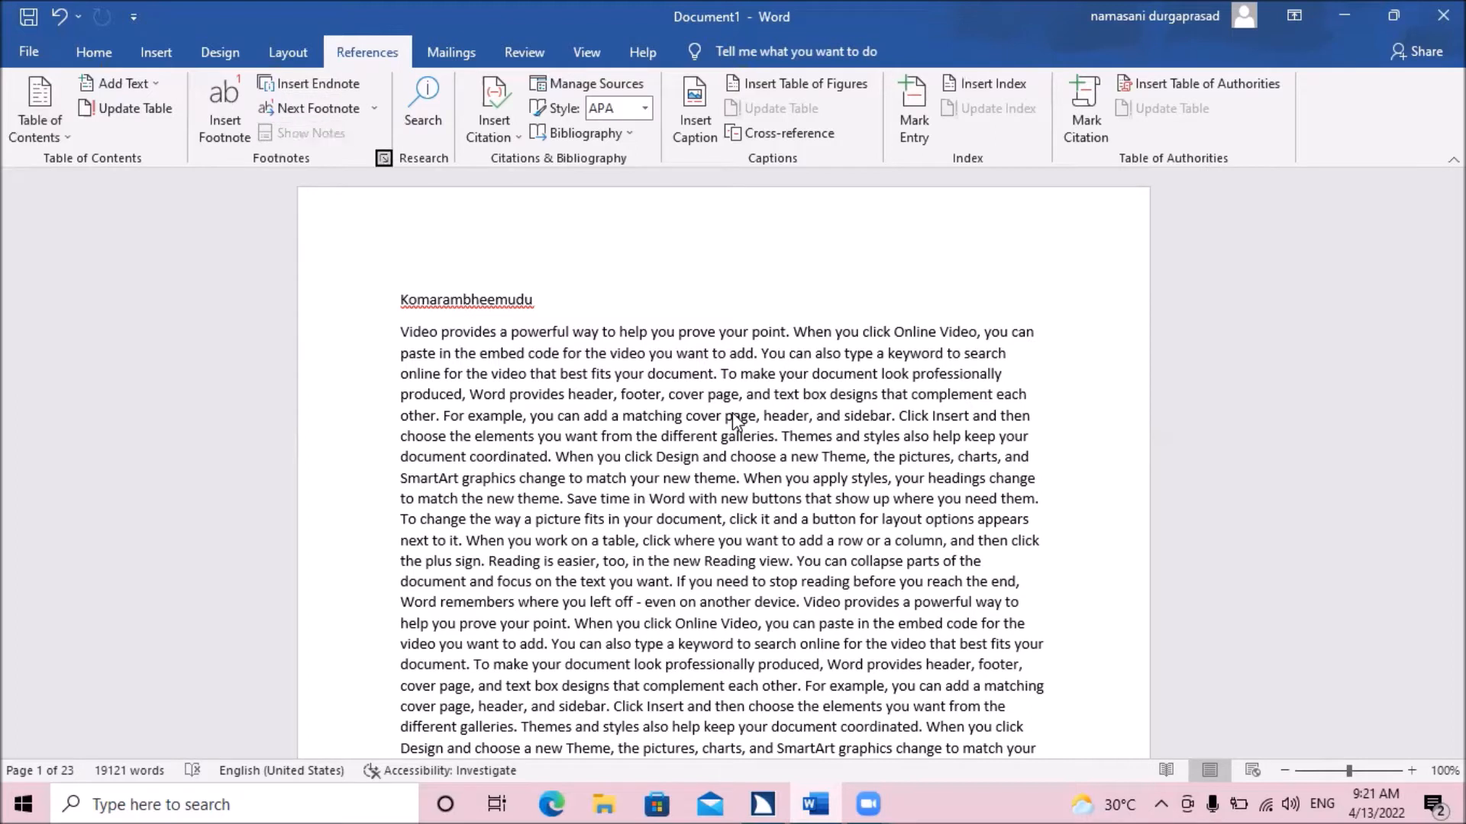
pyautogui.press('Tab')
pyautogui.press('Tab')
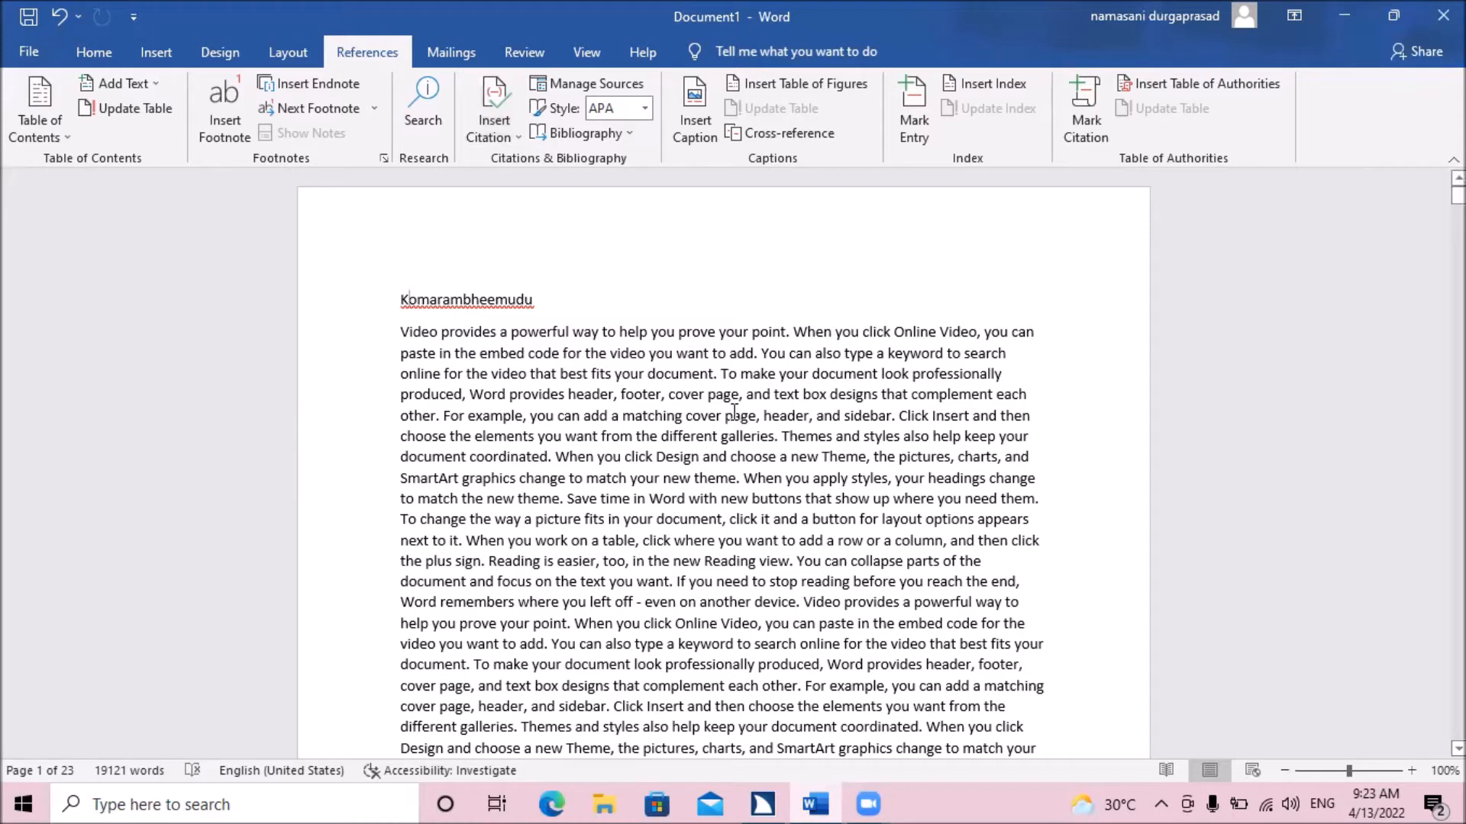
# - Select the whole title line "Komarambheemudu" and start adding a new citation source for it
pyautogui.press('Down')
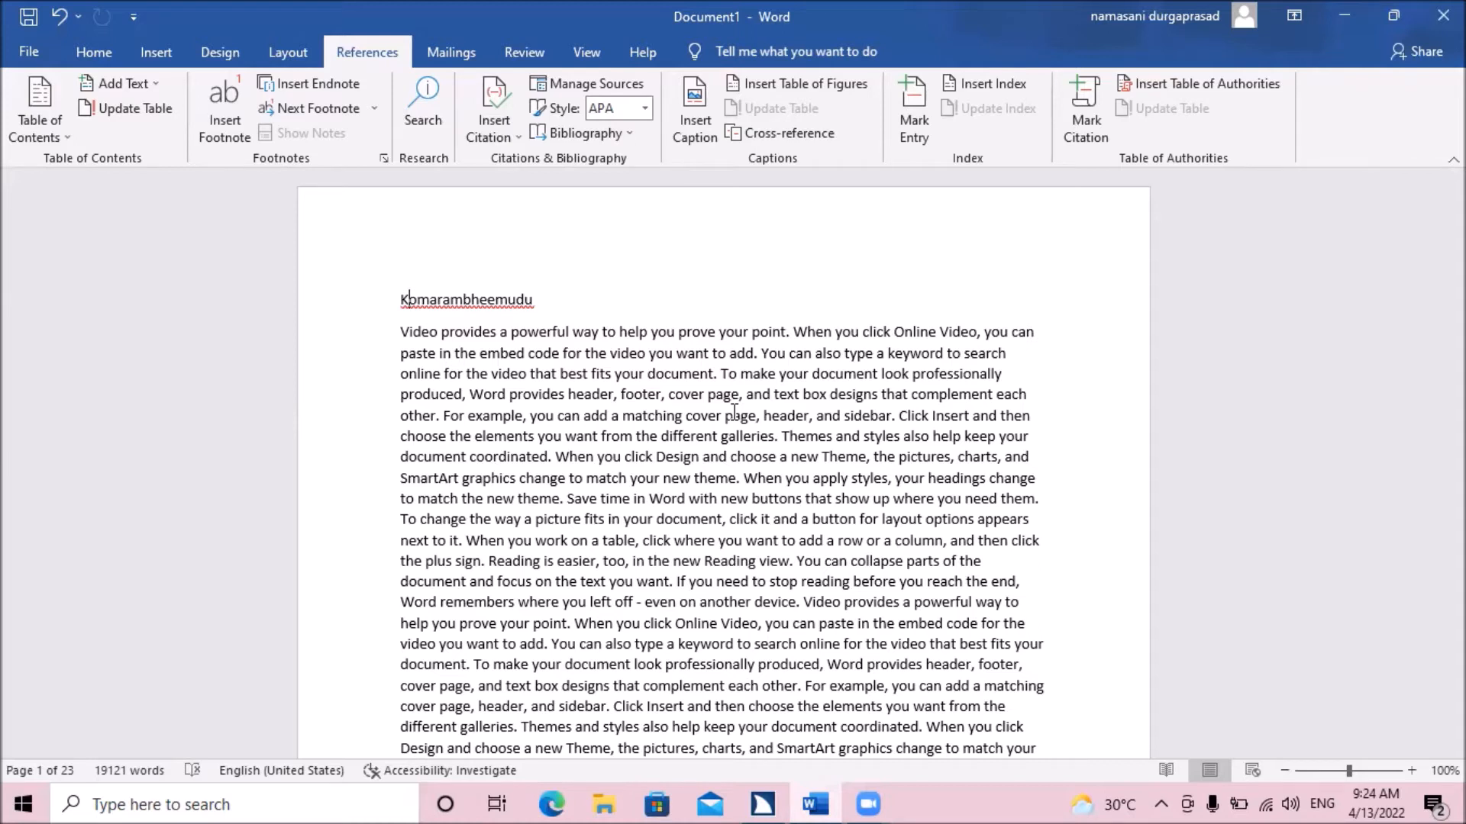
pyautogui.hotkey('shift', 'Down')
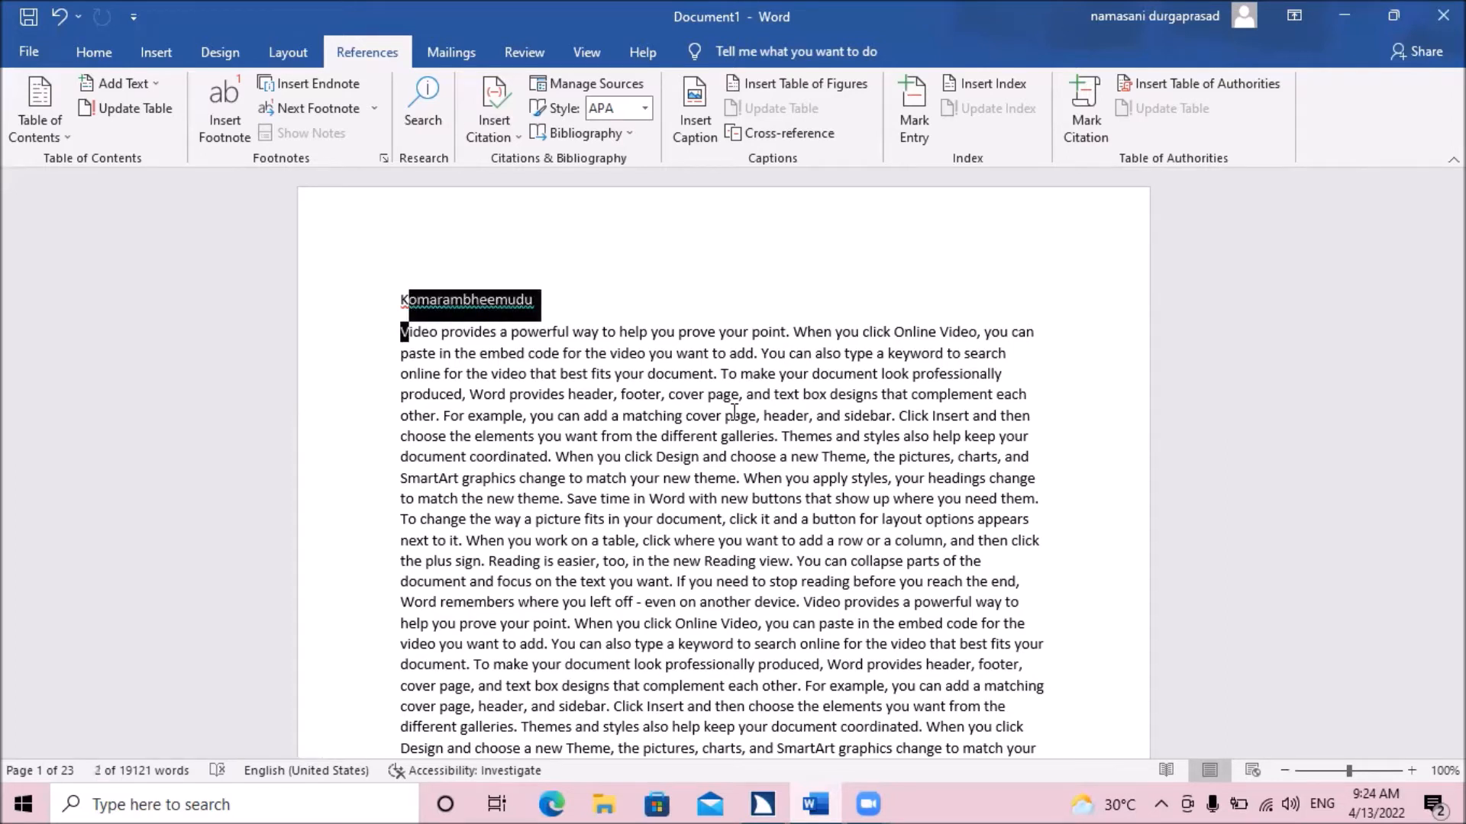
pyautogui.press('Left')
pyautogui.press('Left')
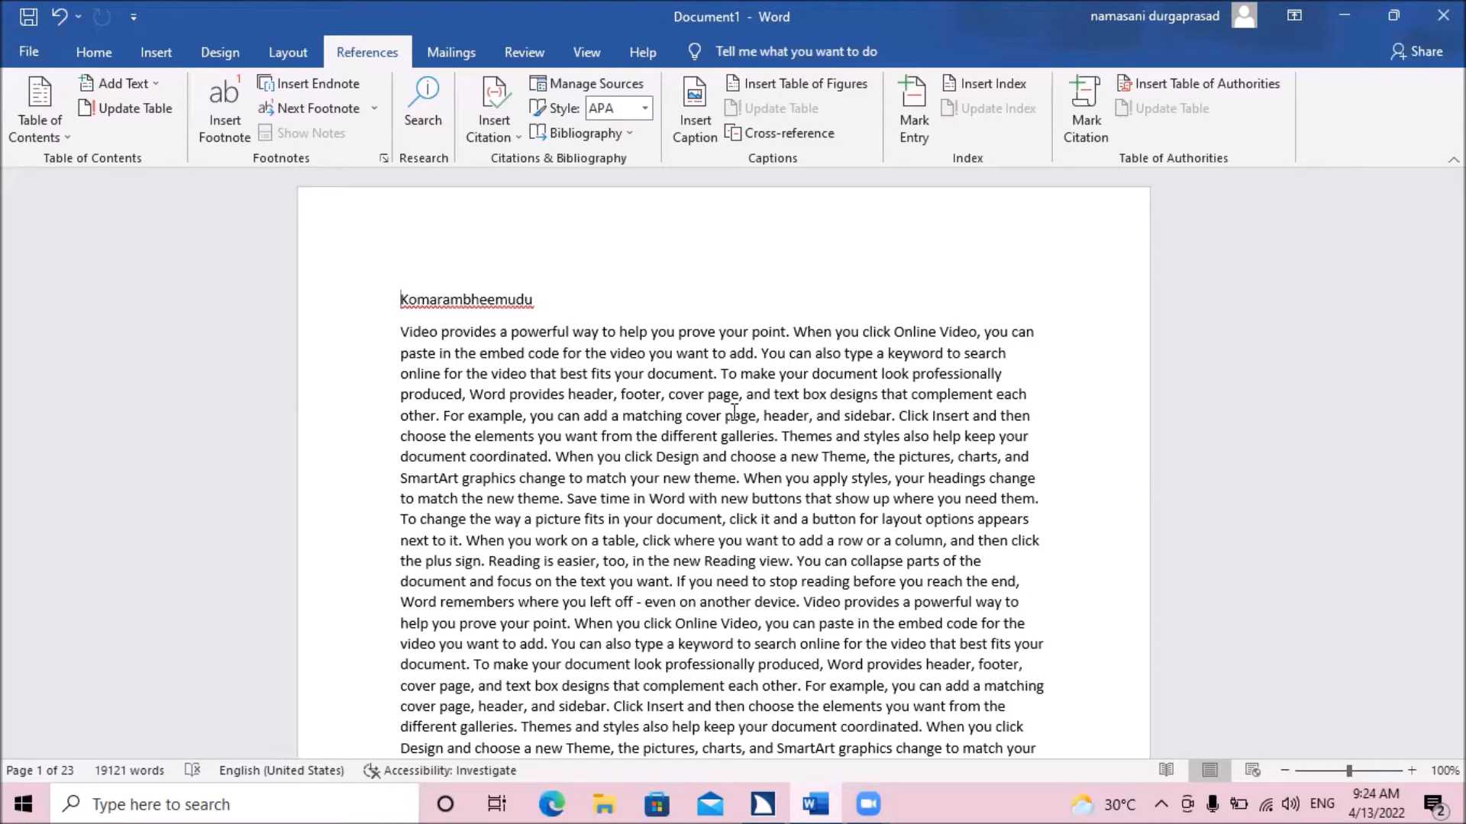
pyautogui.hotkey('shift', 'Down')
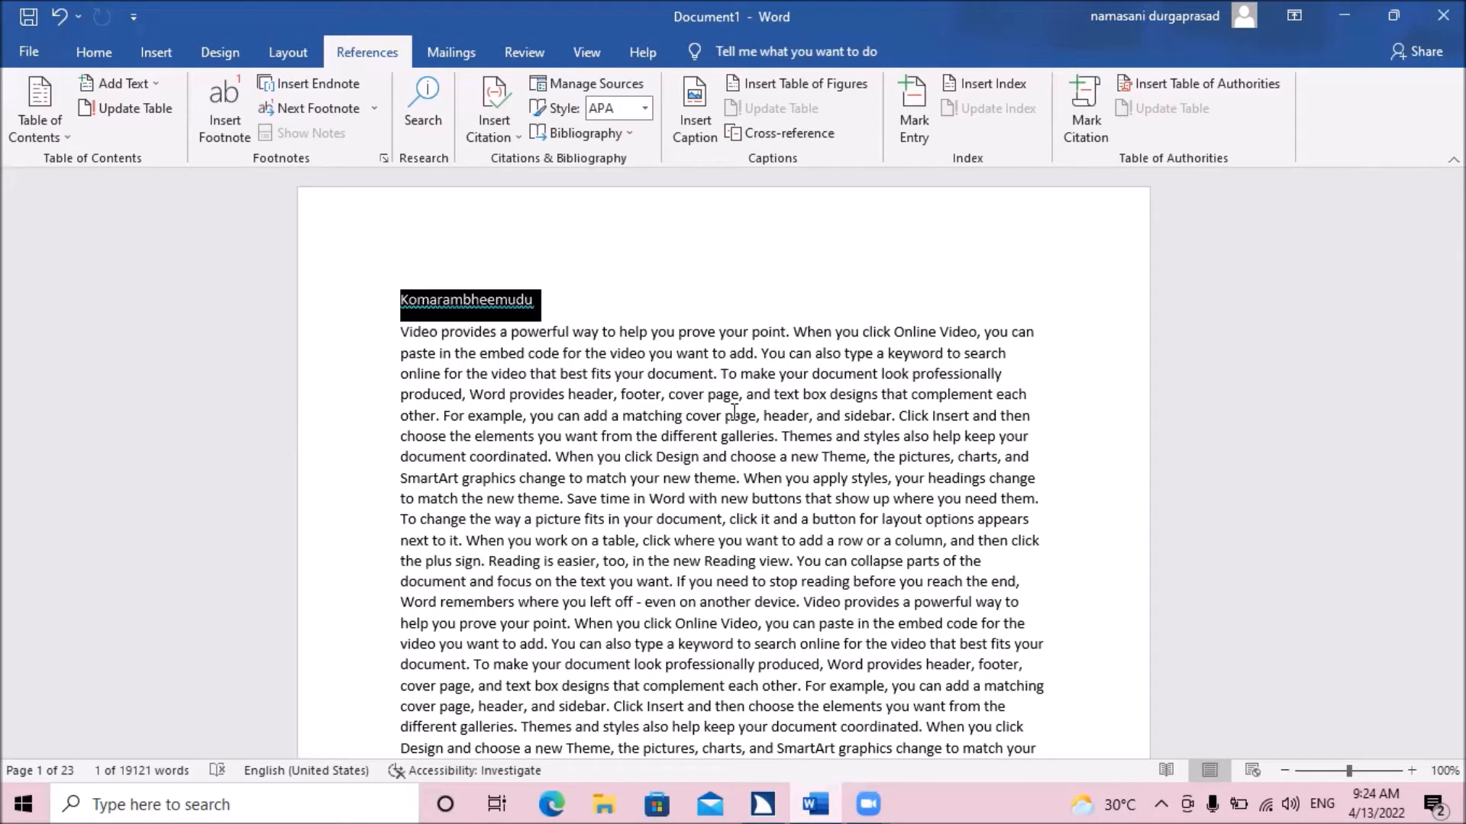
pyautogui.press('alt')
pyautogui.press('s')
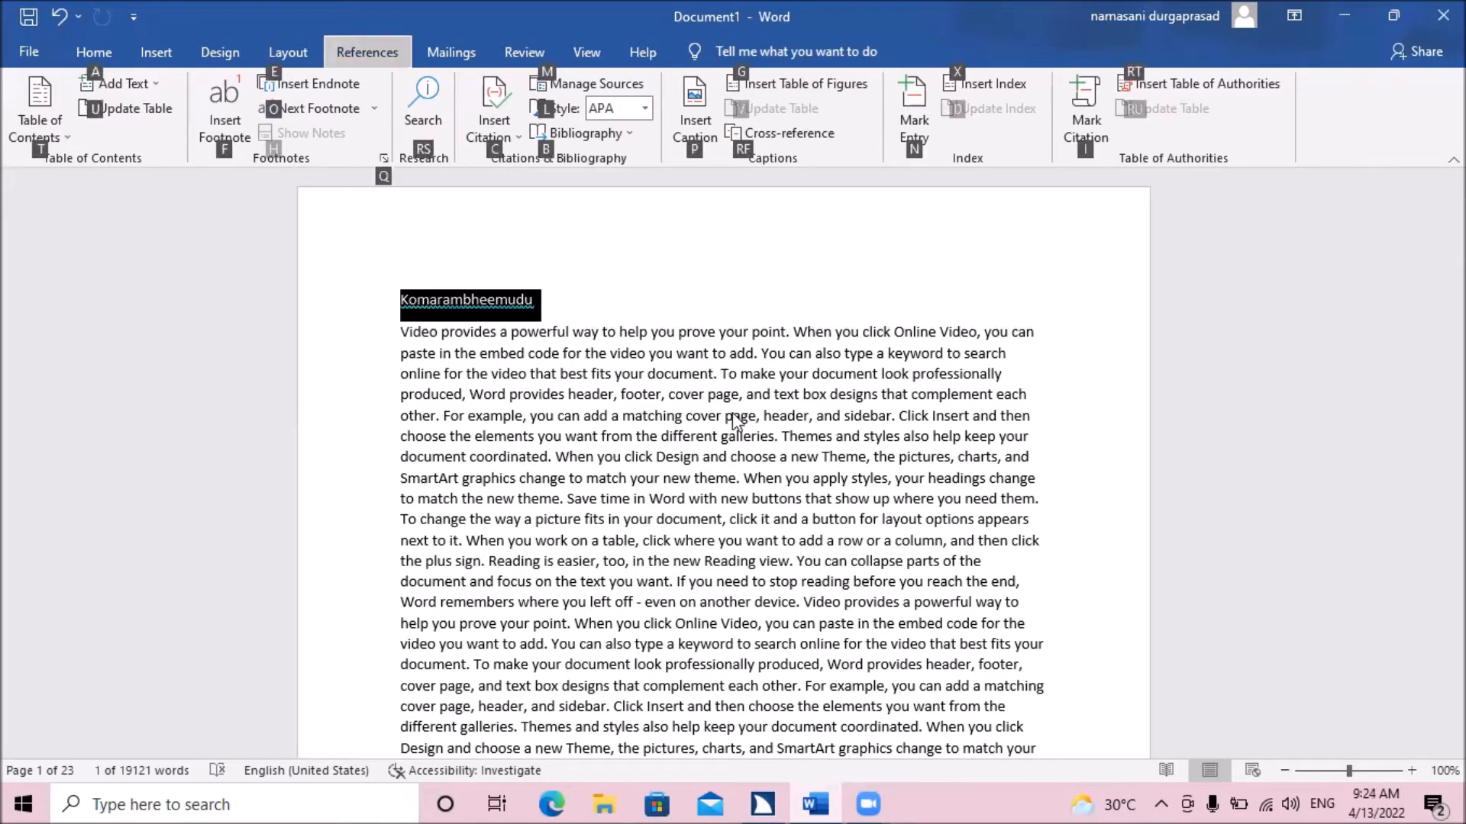
pyautogui.press('Tab')
pyautogui.press('Tab')
pyautogui.press('Tab')
pyautogui.press('Tab')
pyautogui.press('Tab')
pyautogui.press('Tab')
pyautogui.press('Tab')
pyautogui.press('Tab')
pyautogui.press('Tab')
pyautogui.press('Tab')
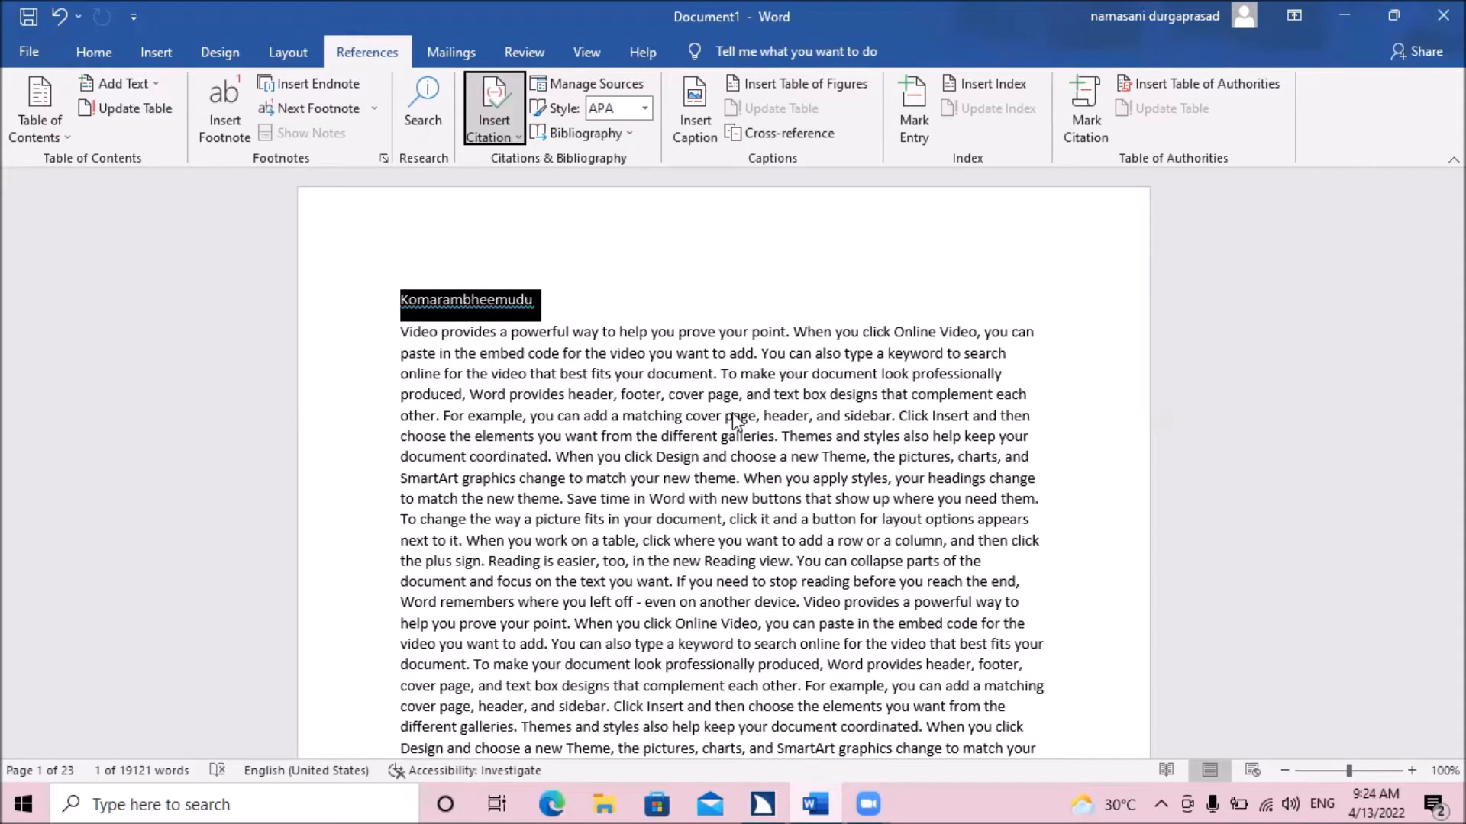
pyautogui.press('Return')
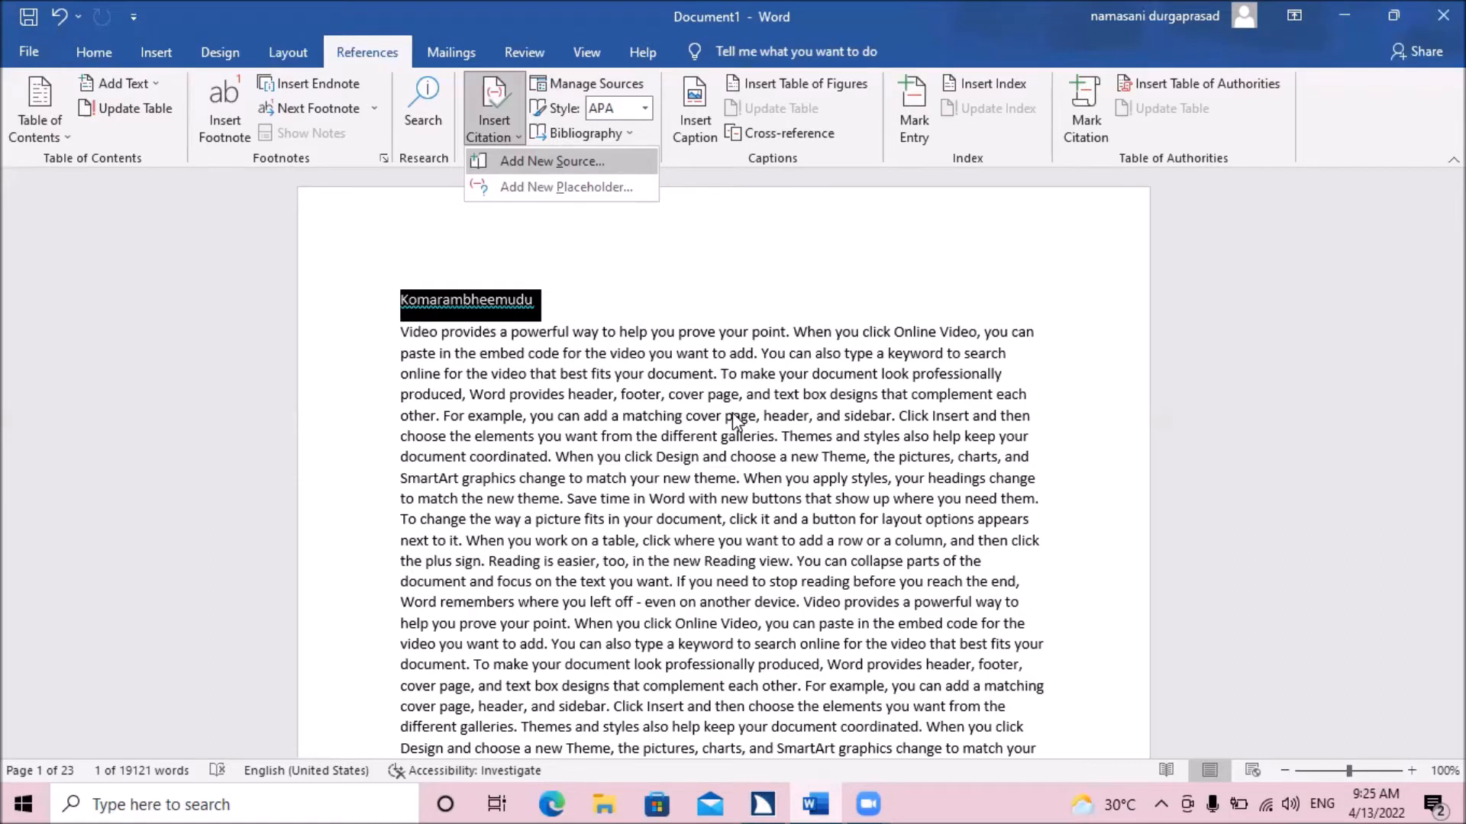
pyautogui.press('Down')
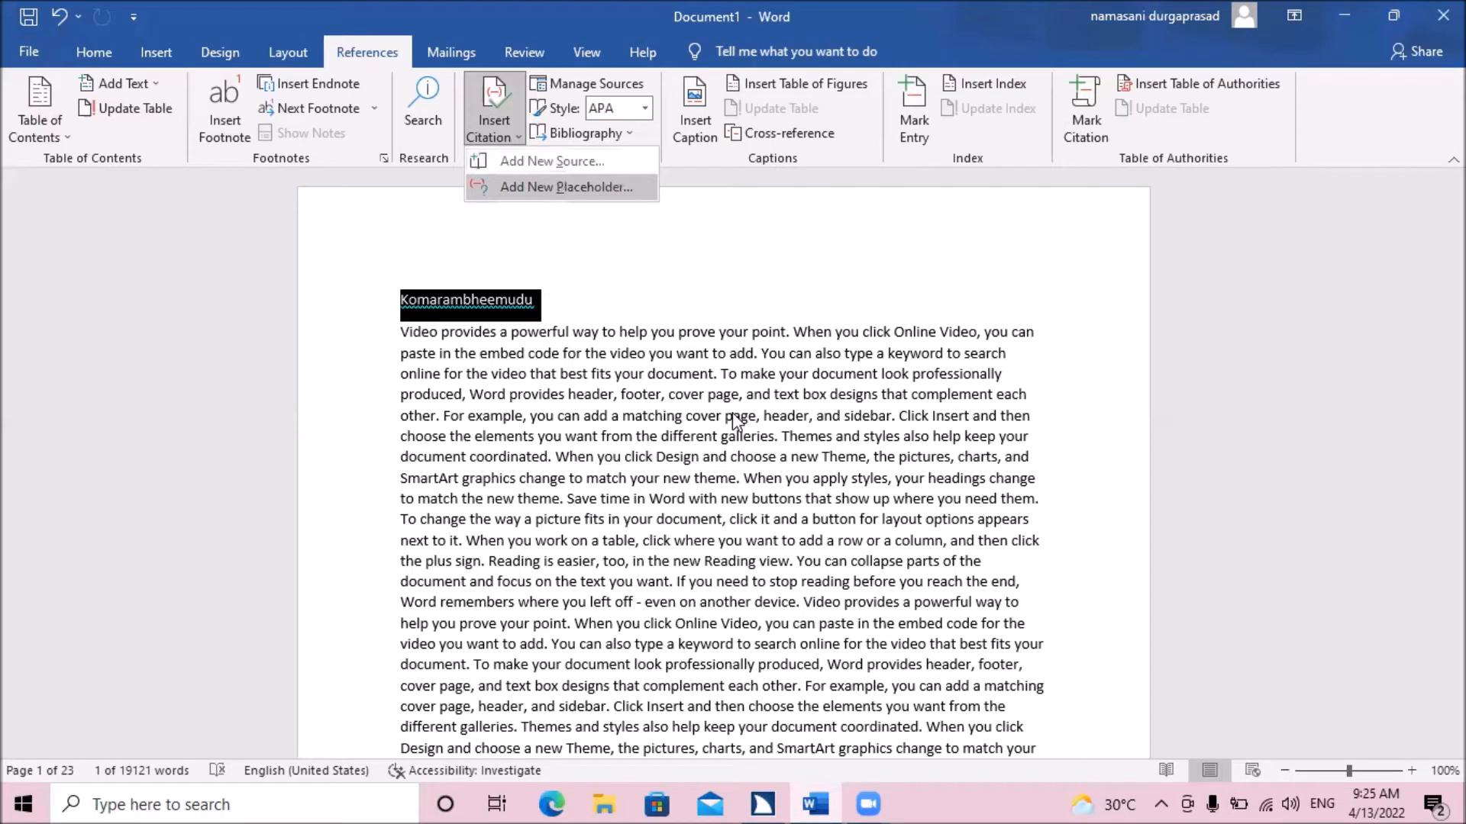
pyautogui.press('Up')
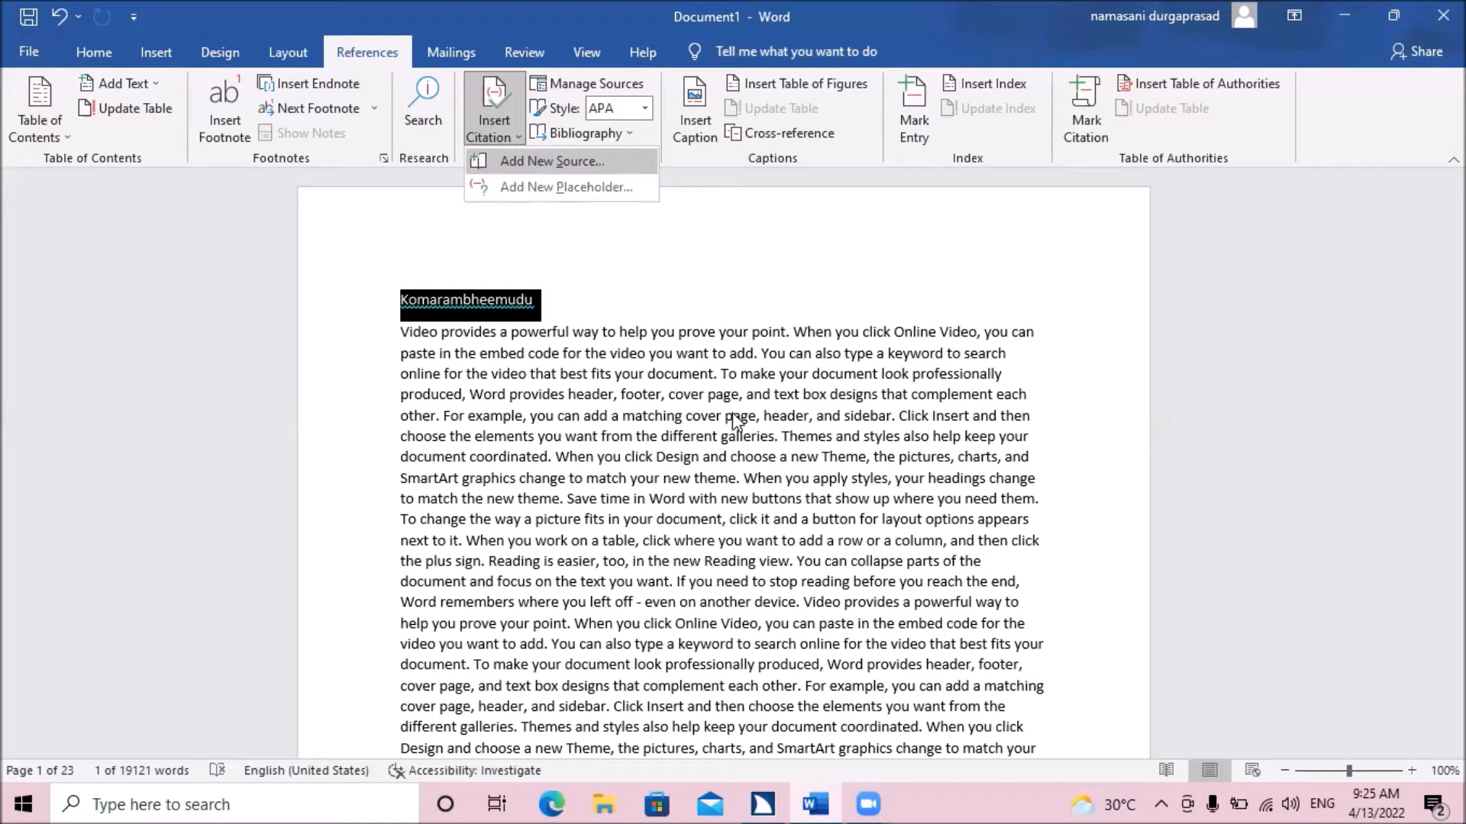
pyautogui.press('Return')
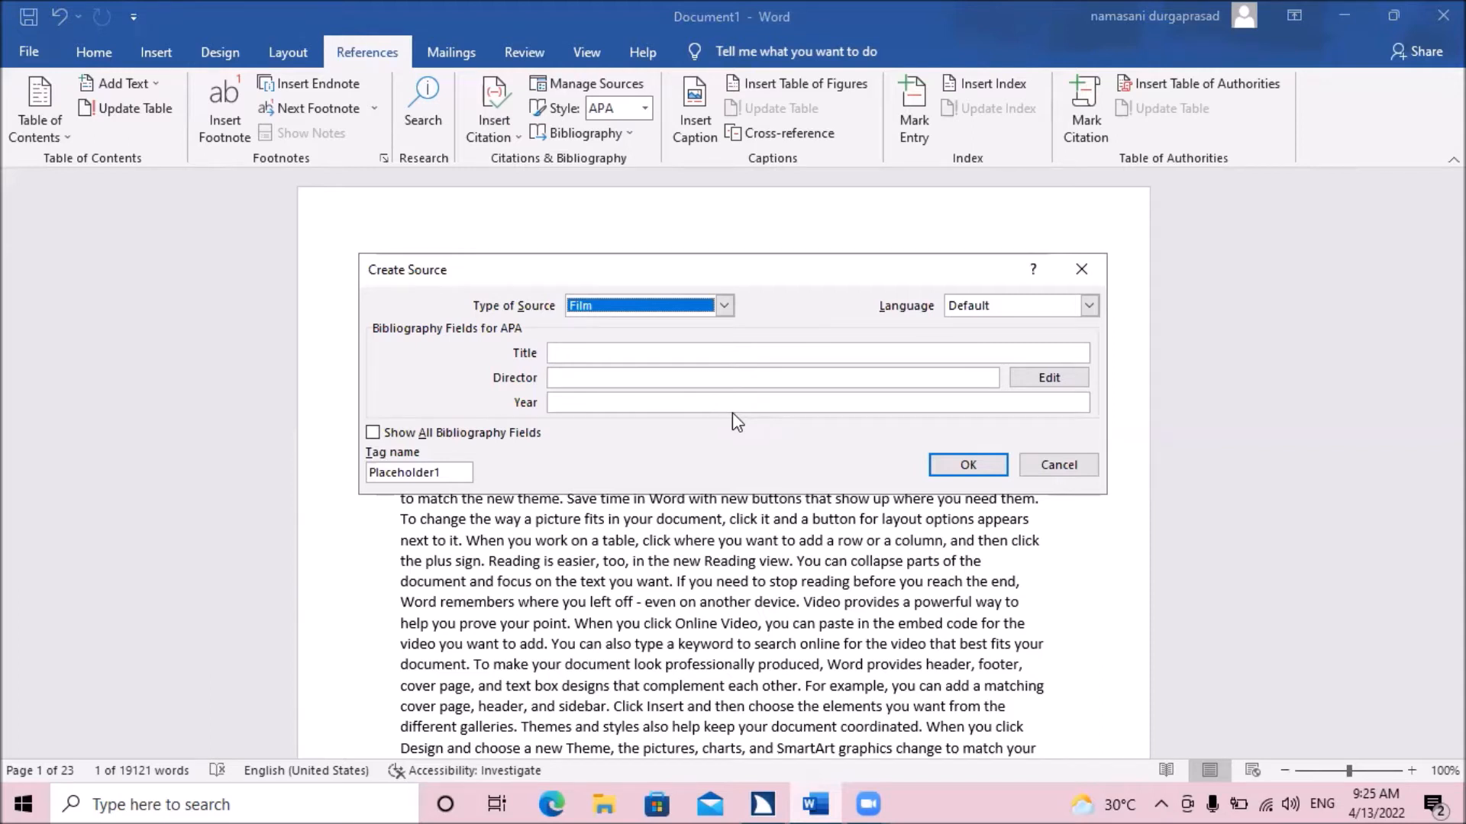
# - Examine the source types from Film back to Book Section and the bibliography fields each one offers, ending on Film
pyautogui.hotkey('alt', 'Down')
pyautogui.press('Up')
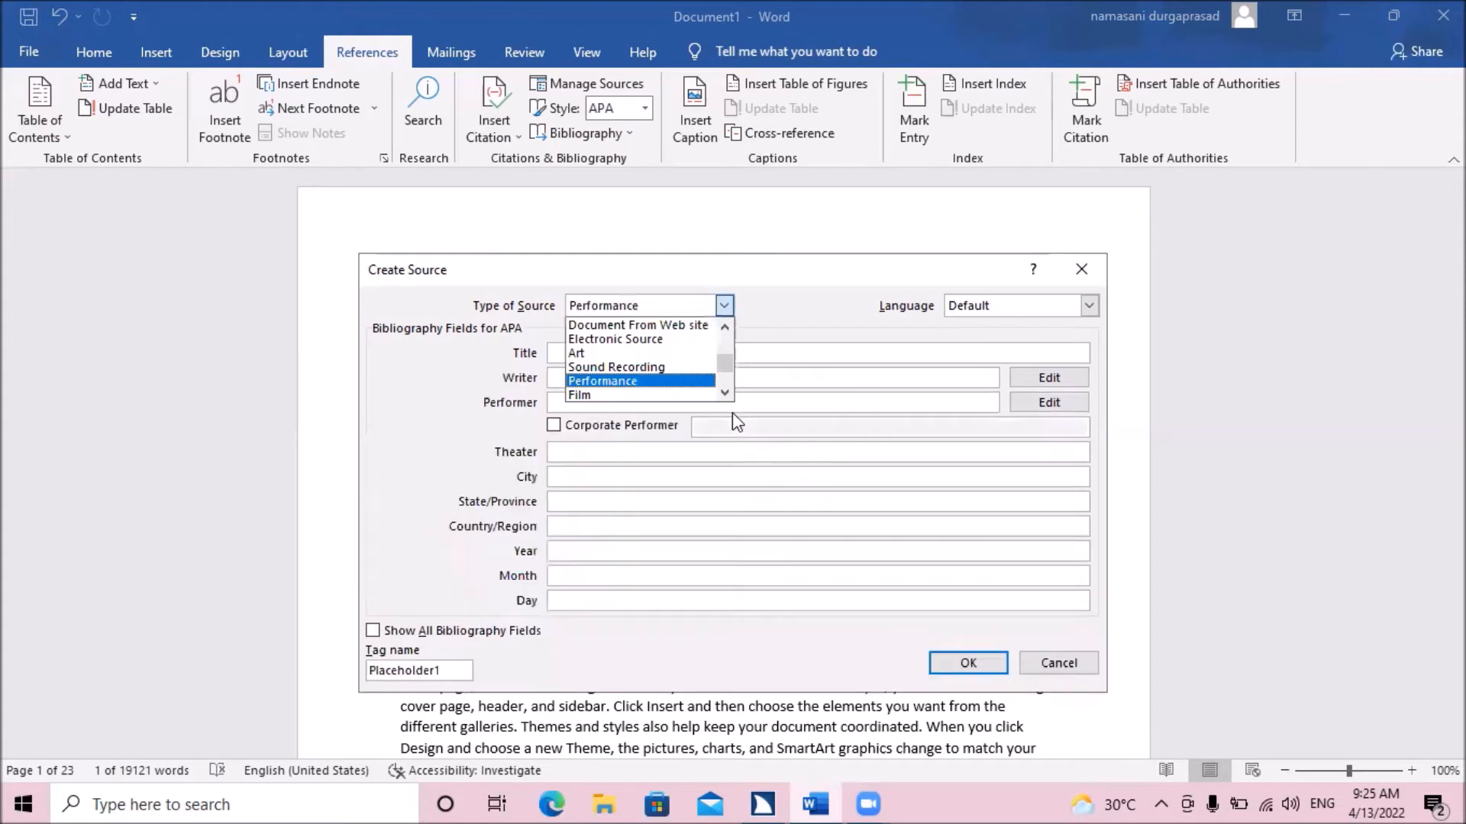
pyautogui.press('Up')
pyautogui.press('Down')
pyautogui.press('Down')
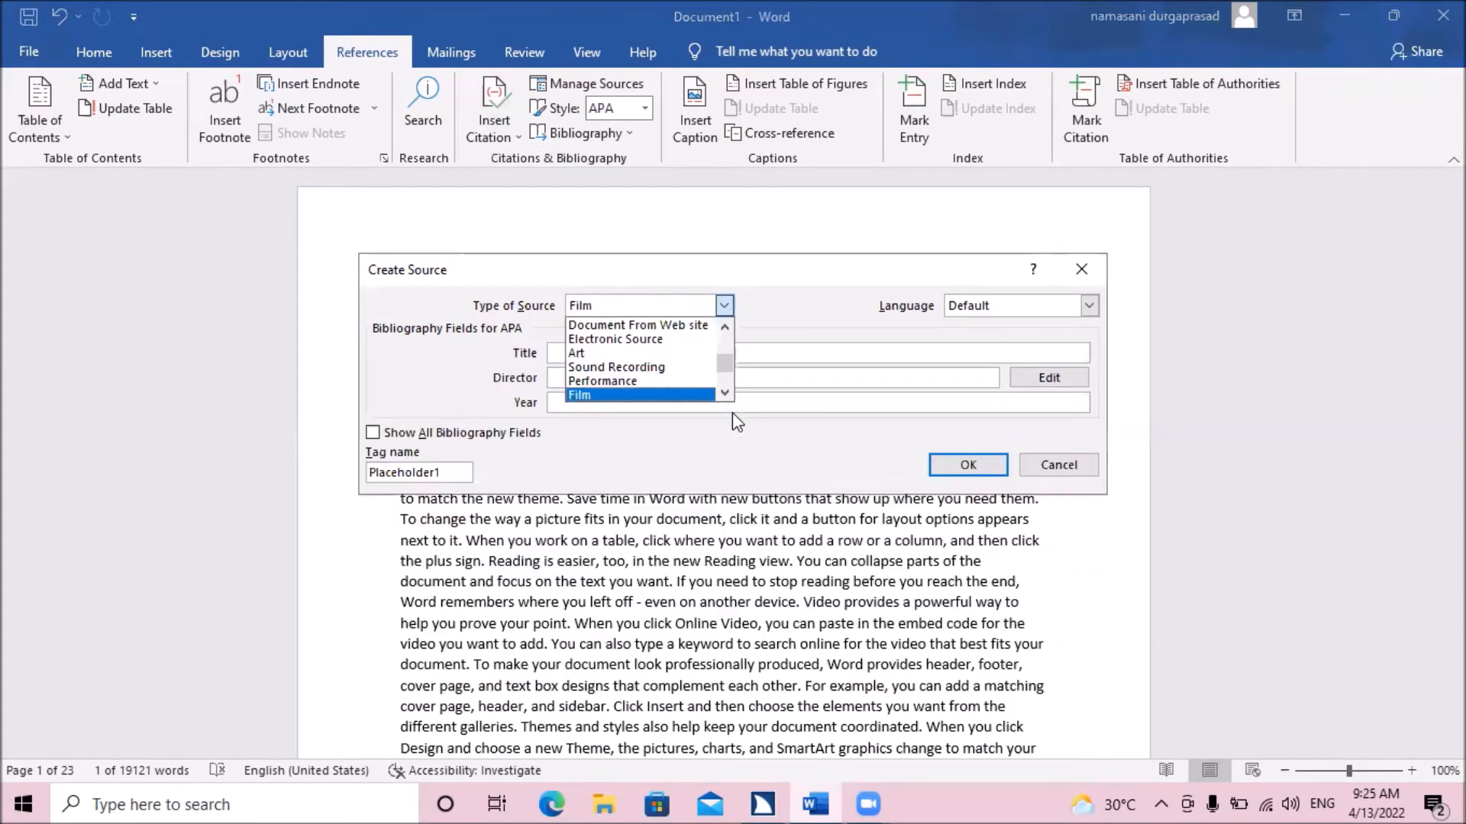
pyautogui.press('Up')
pyautogui.press('Up')
pyautogui.press('Up')
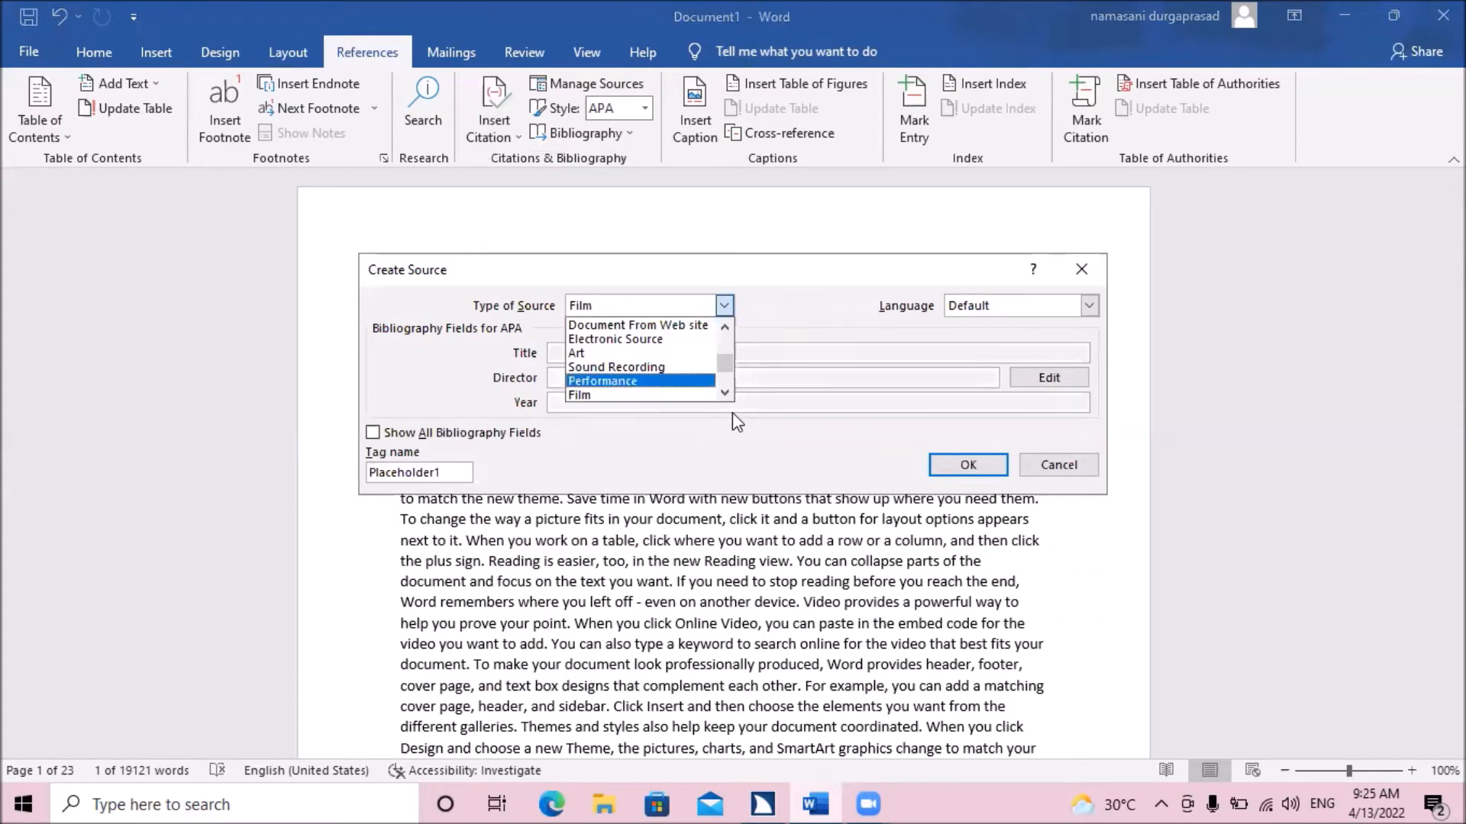
pyautogui.press('Up')
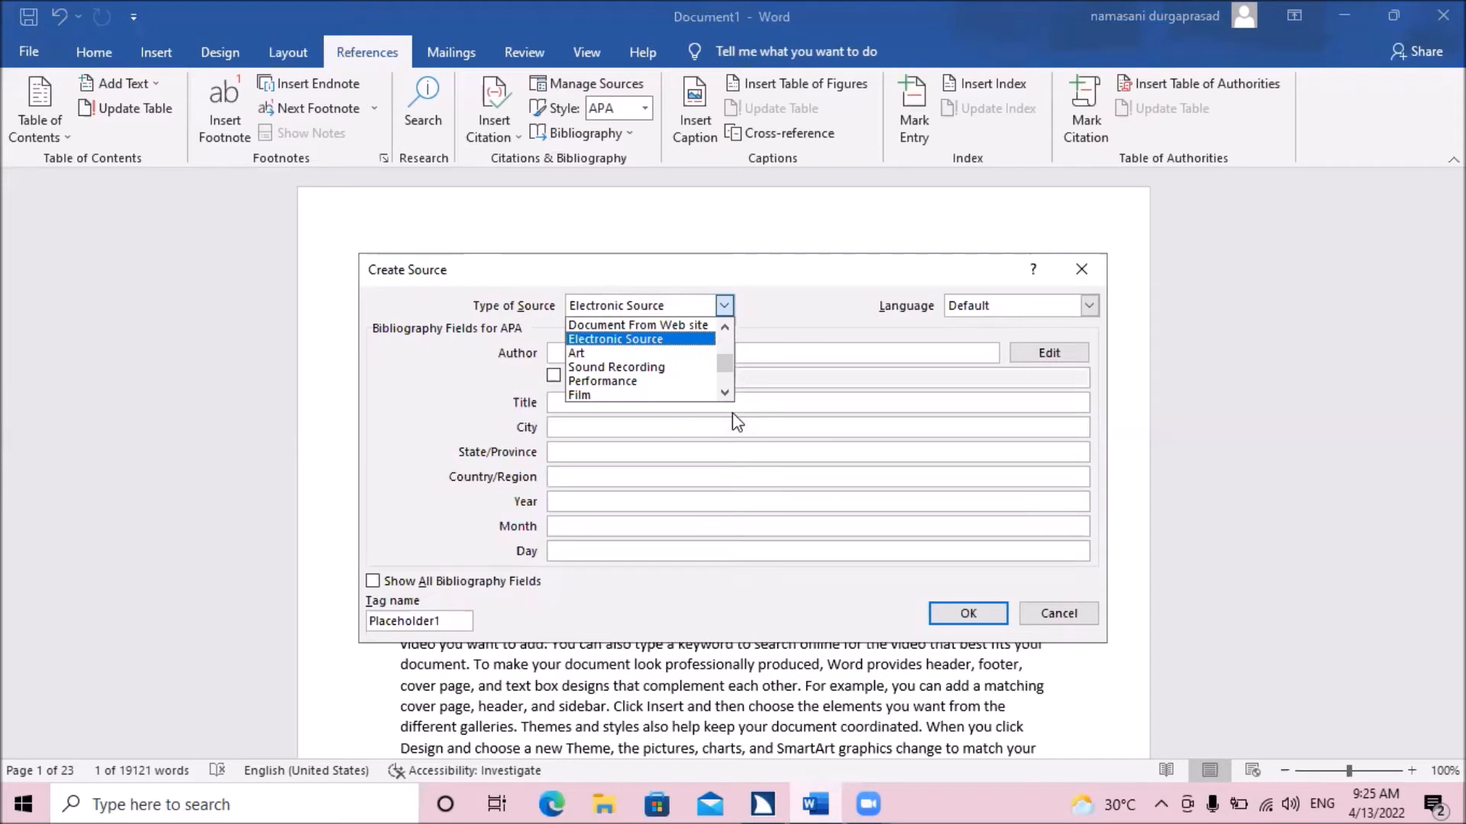
pyautogui.press('Up')
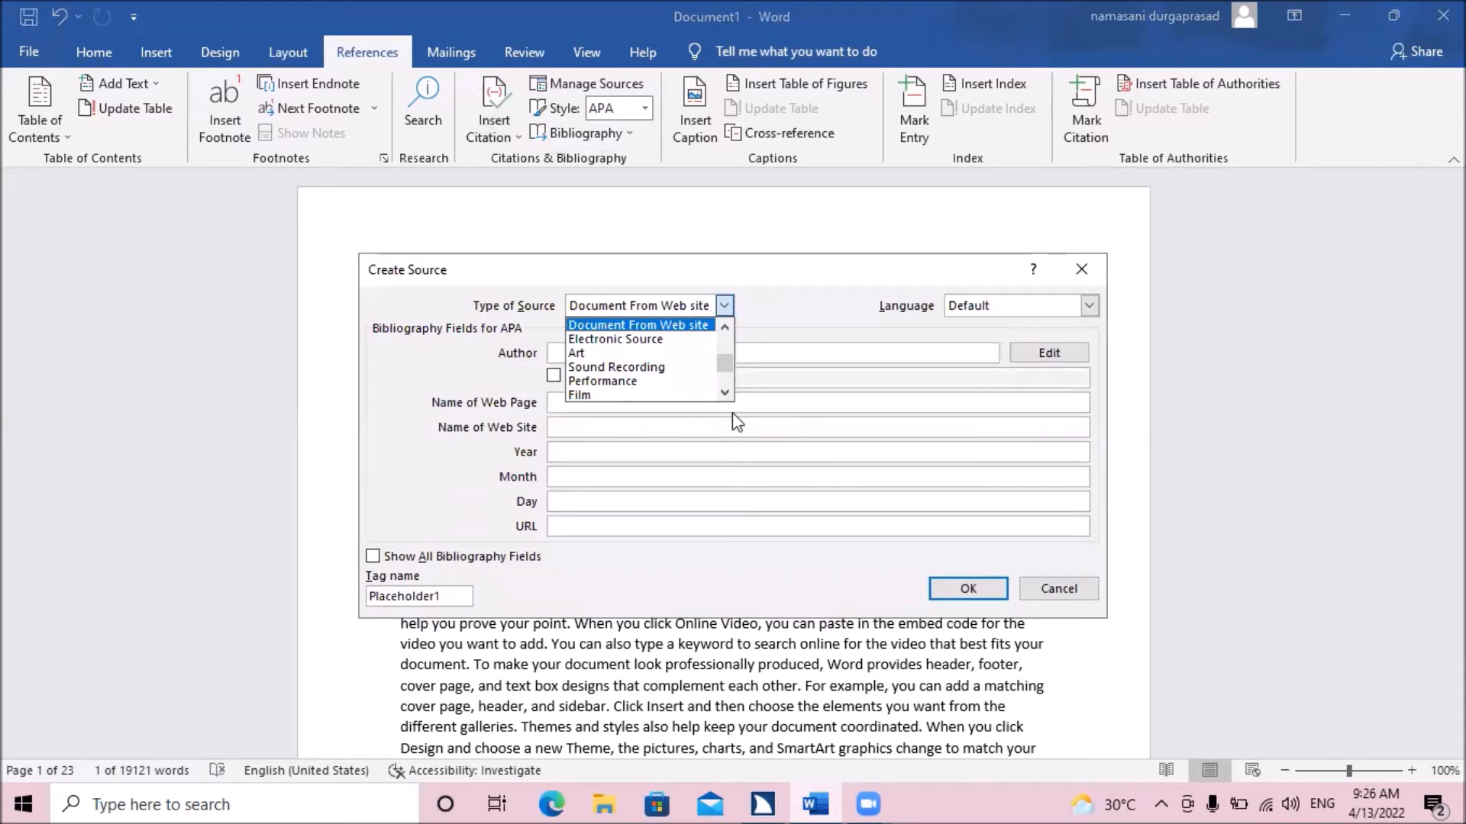
pyautogui.press('Up')
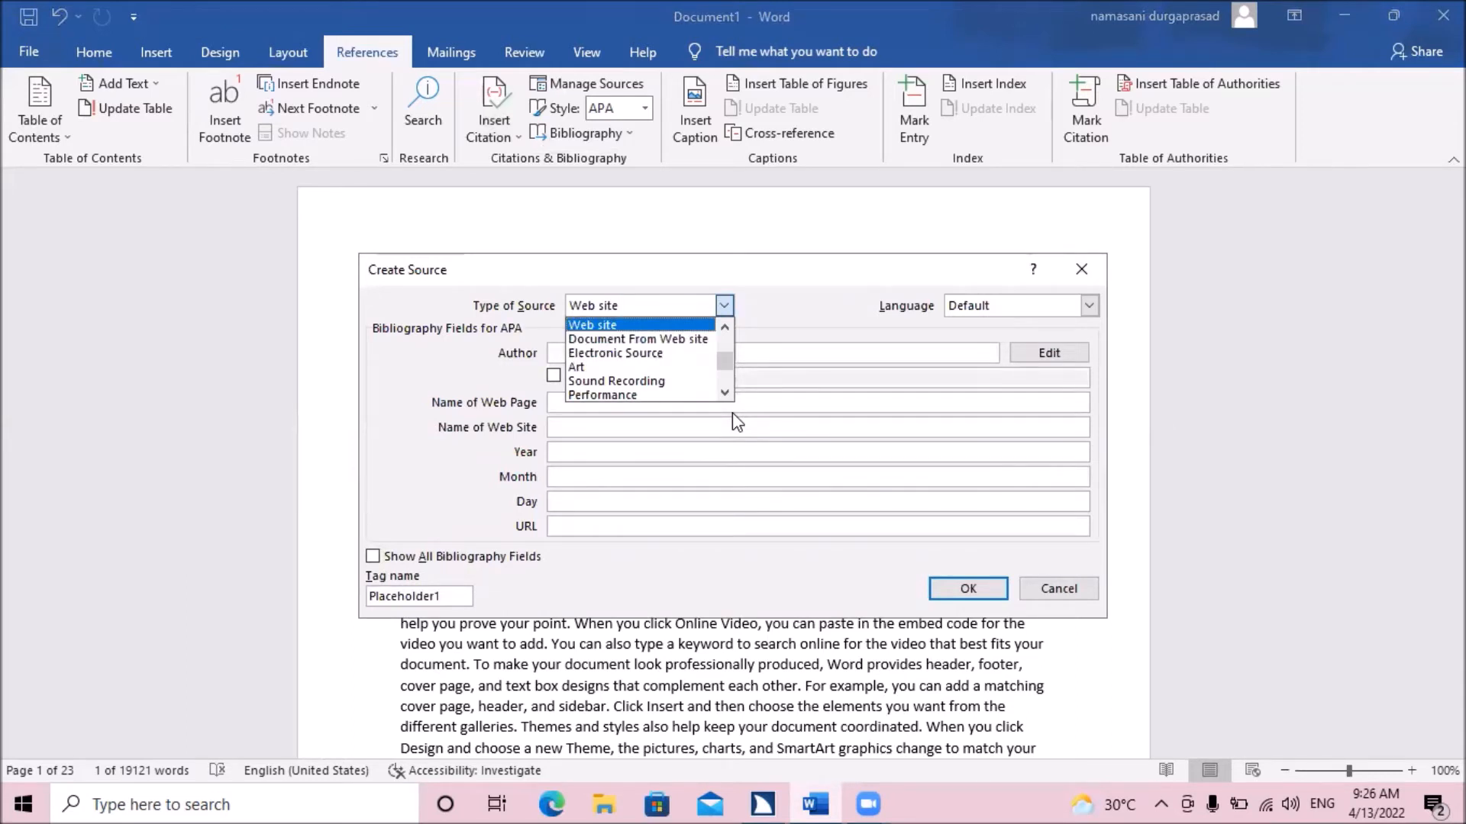
pyautogui.press('Up')
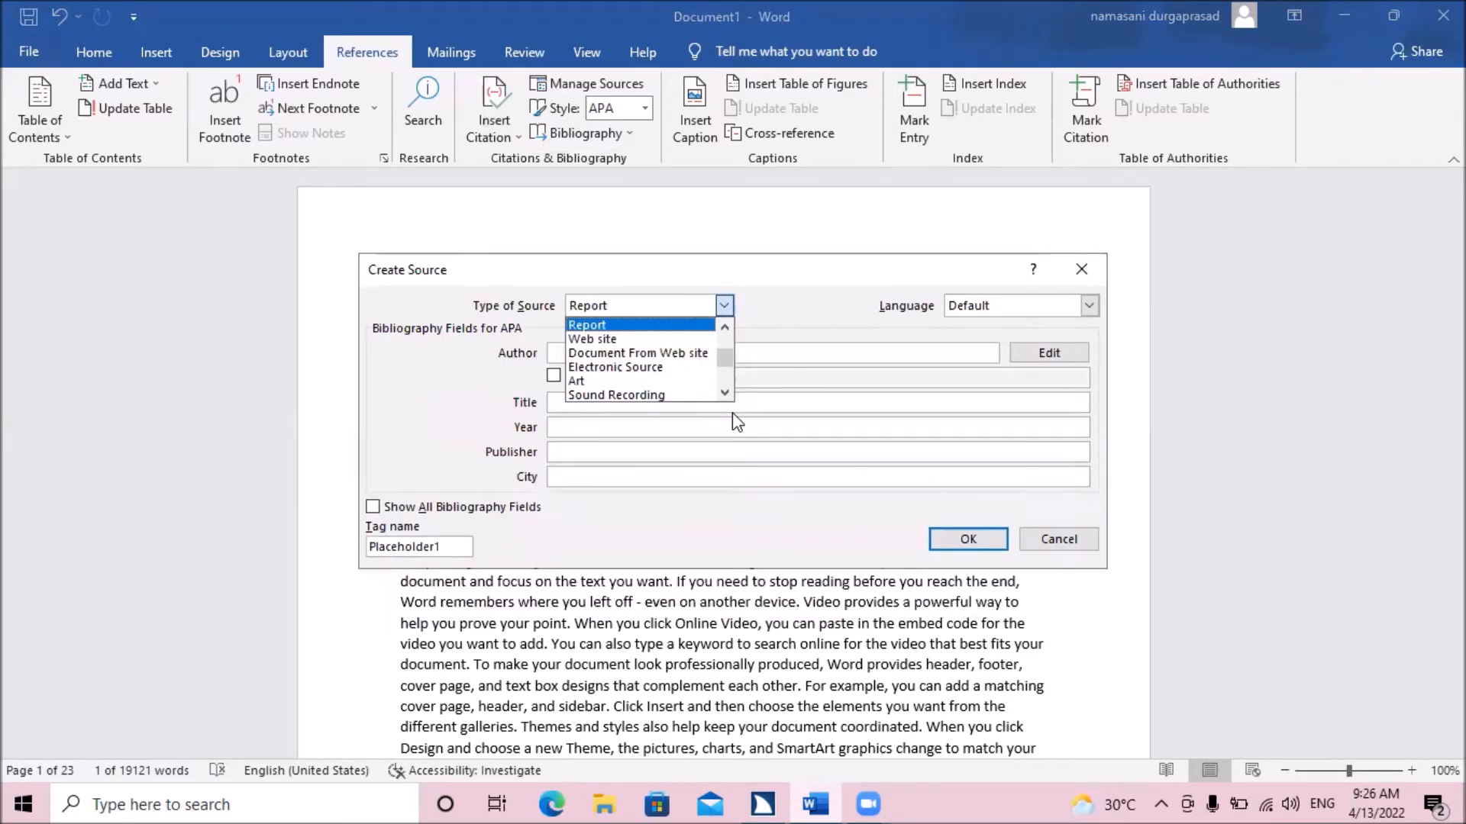
pyautogui.press('Up')
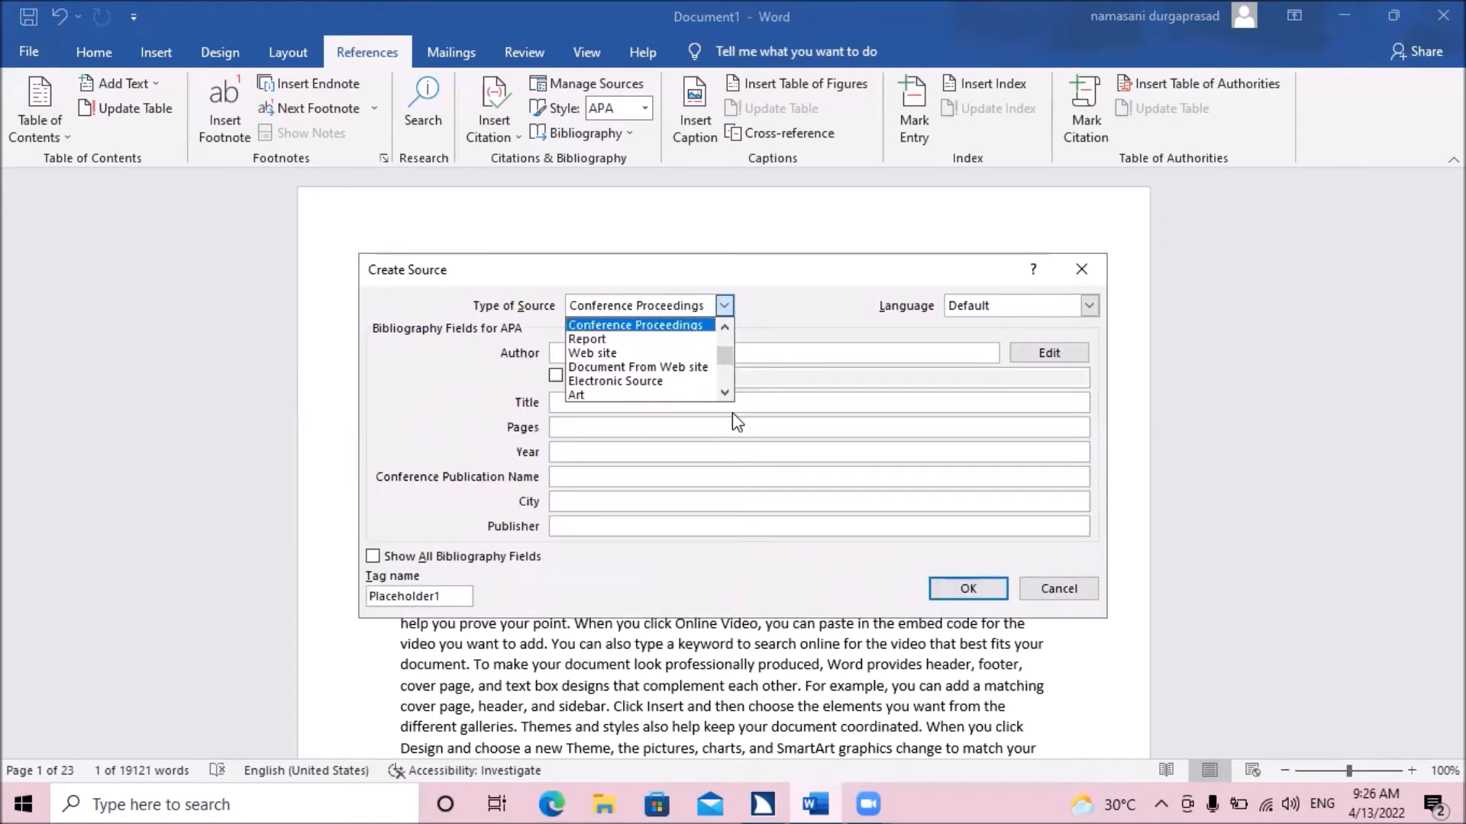
pyautogui.press('Up')
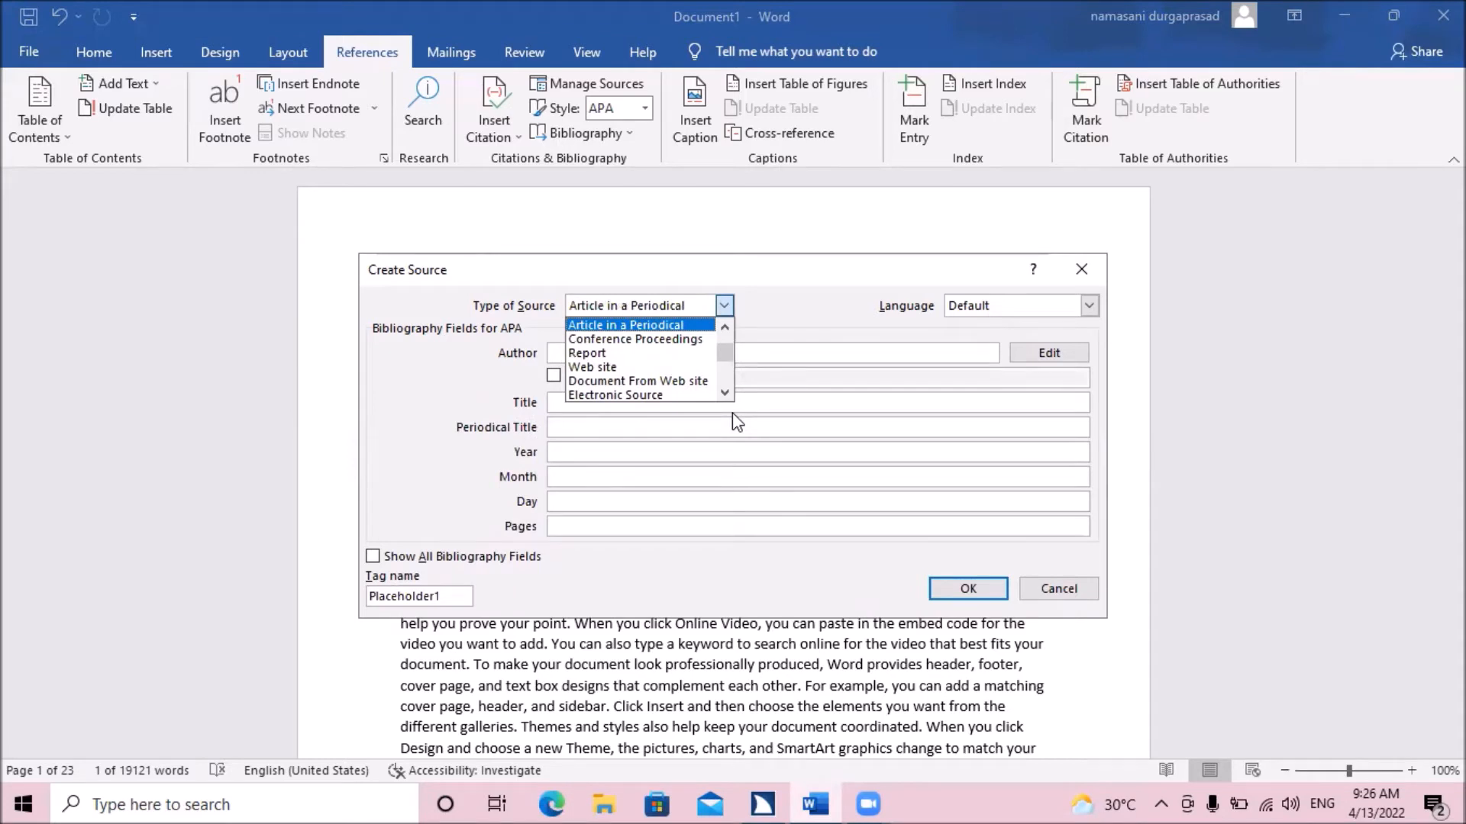
pyautogui.press('Up')
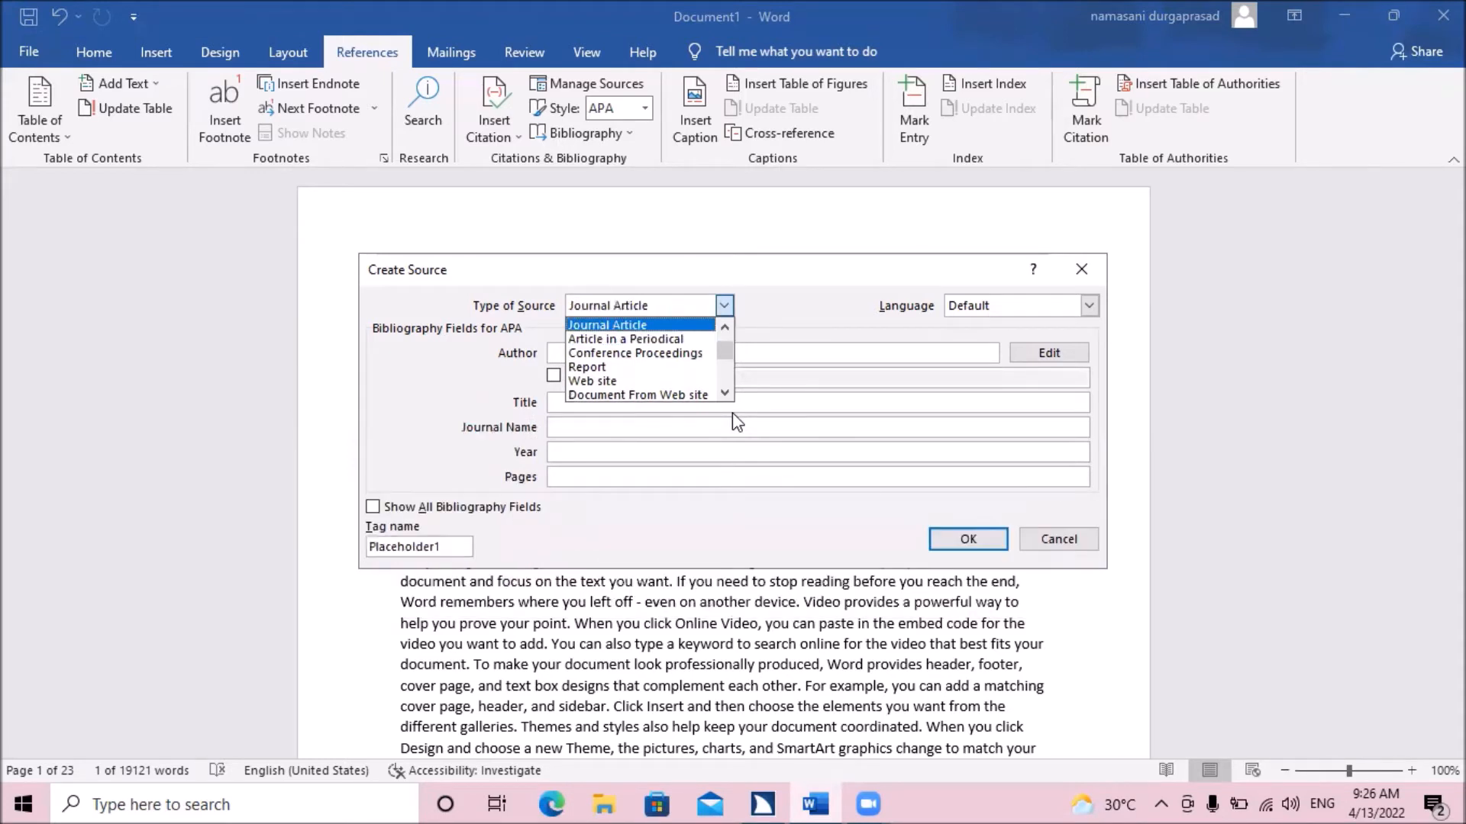
pyautogui.press('Up')
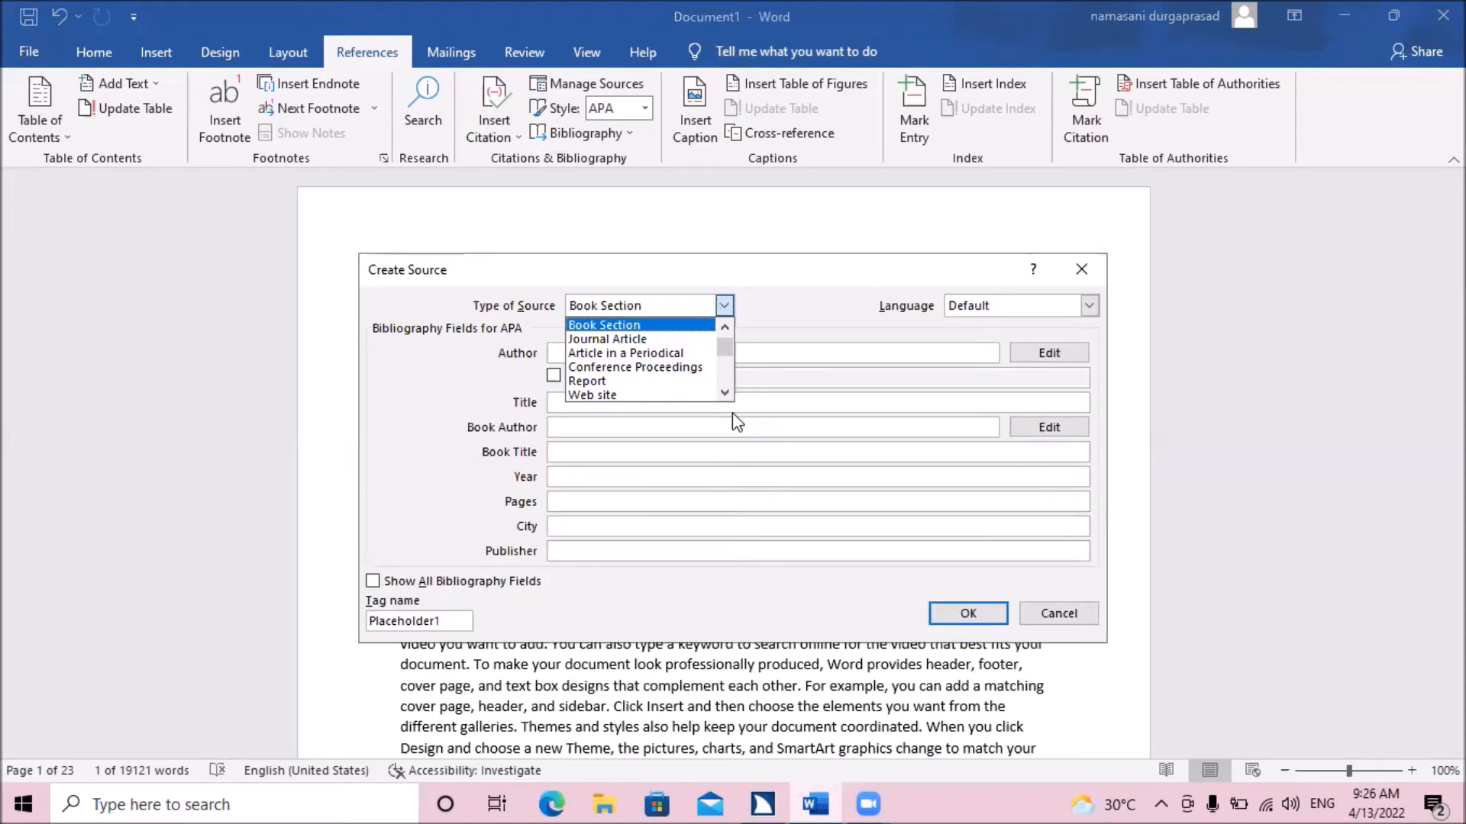
pyautogui.press('Down')
pyautogui.press('Down')
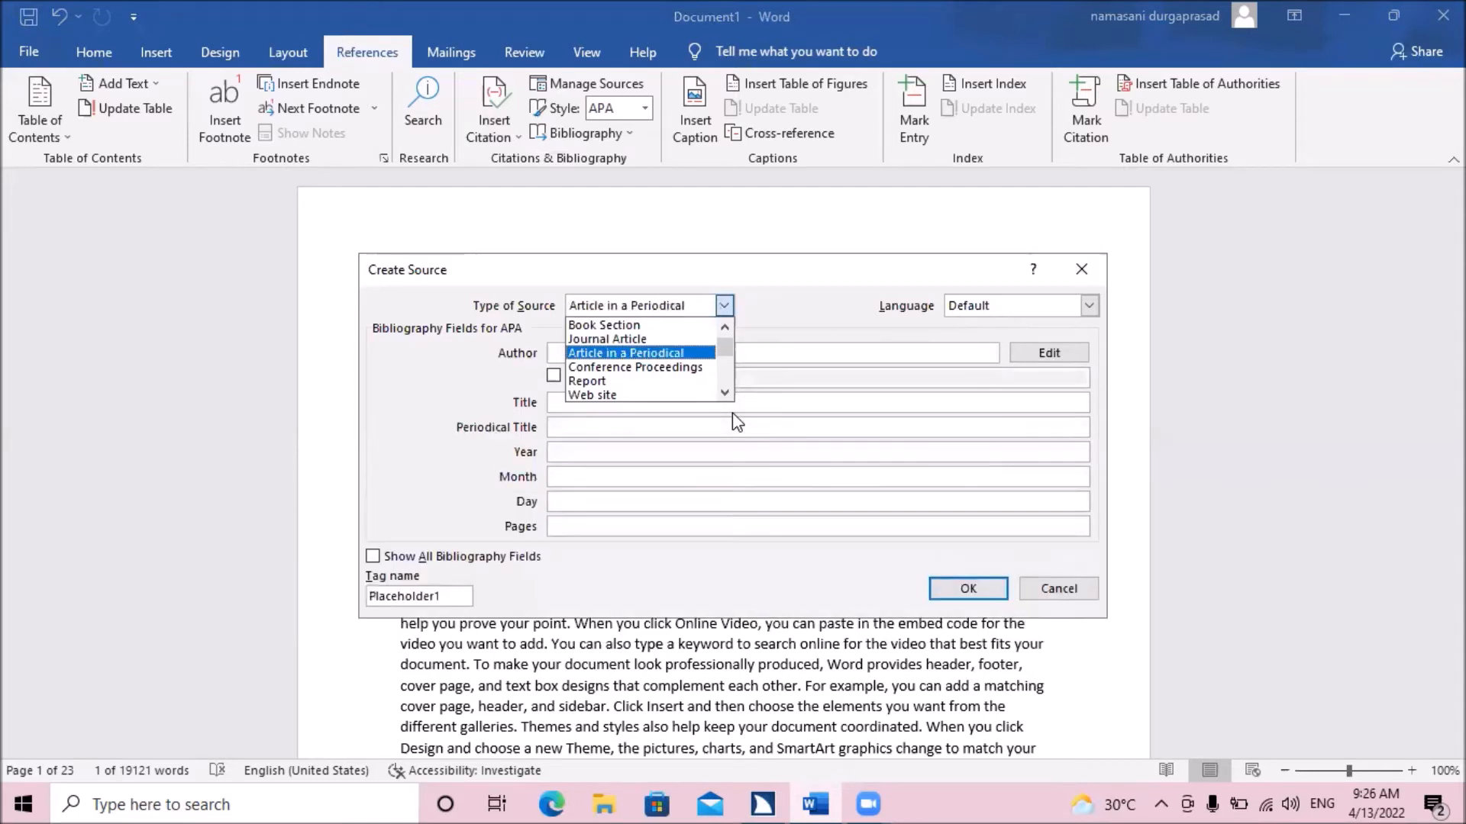
pyautogui.press('Down')
pyautogui.press('Down')
pyautogui.press('Down')
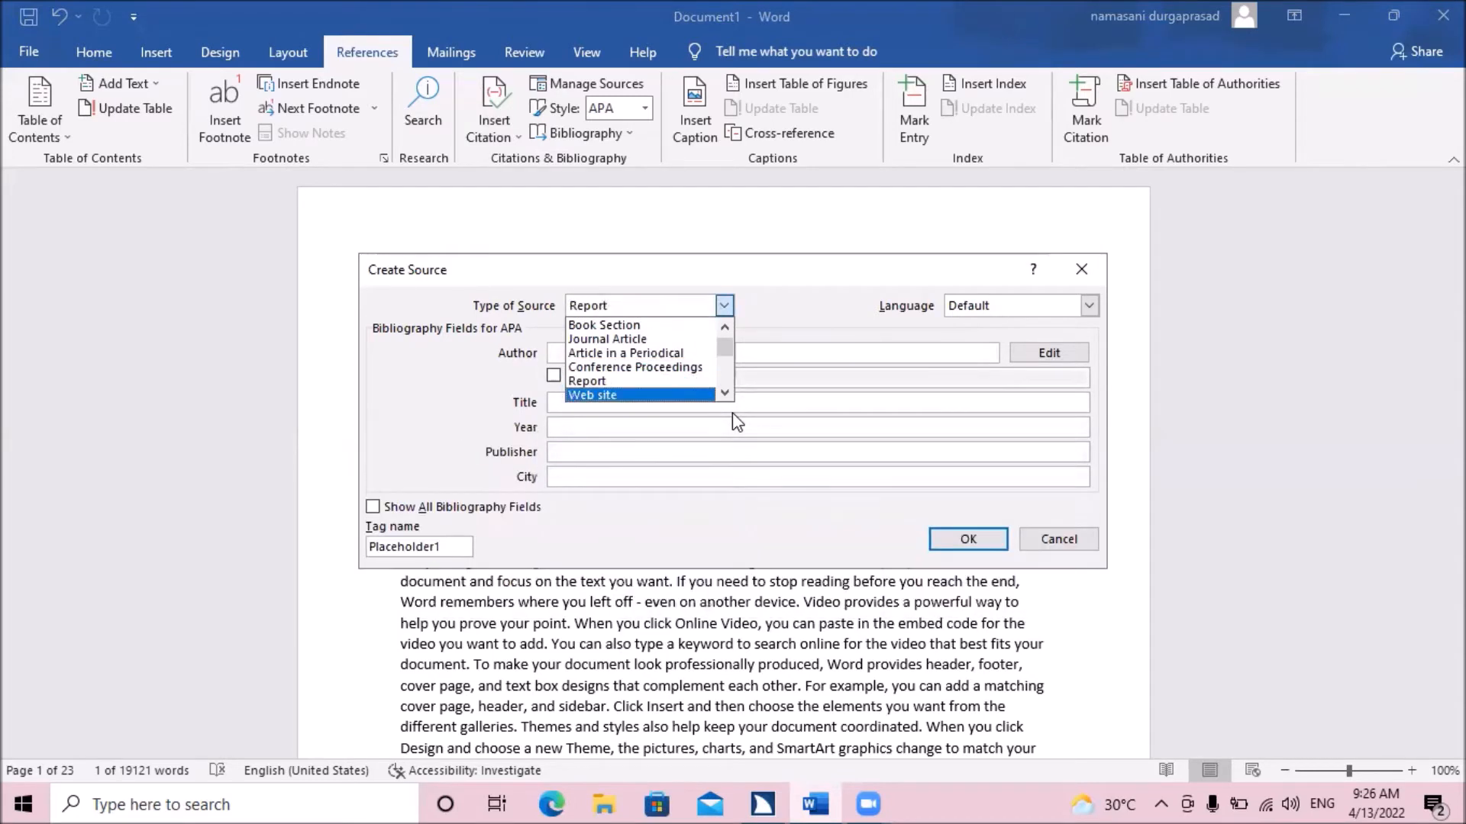
pyautogui.press('Down')
pyautogui.press('Down')
pyautogui.press('Down')
pyautogui.press('Down')
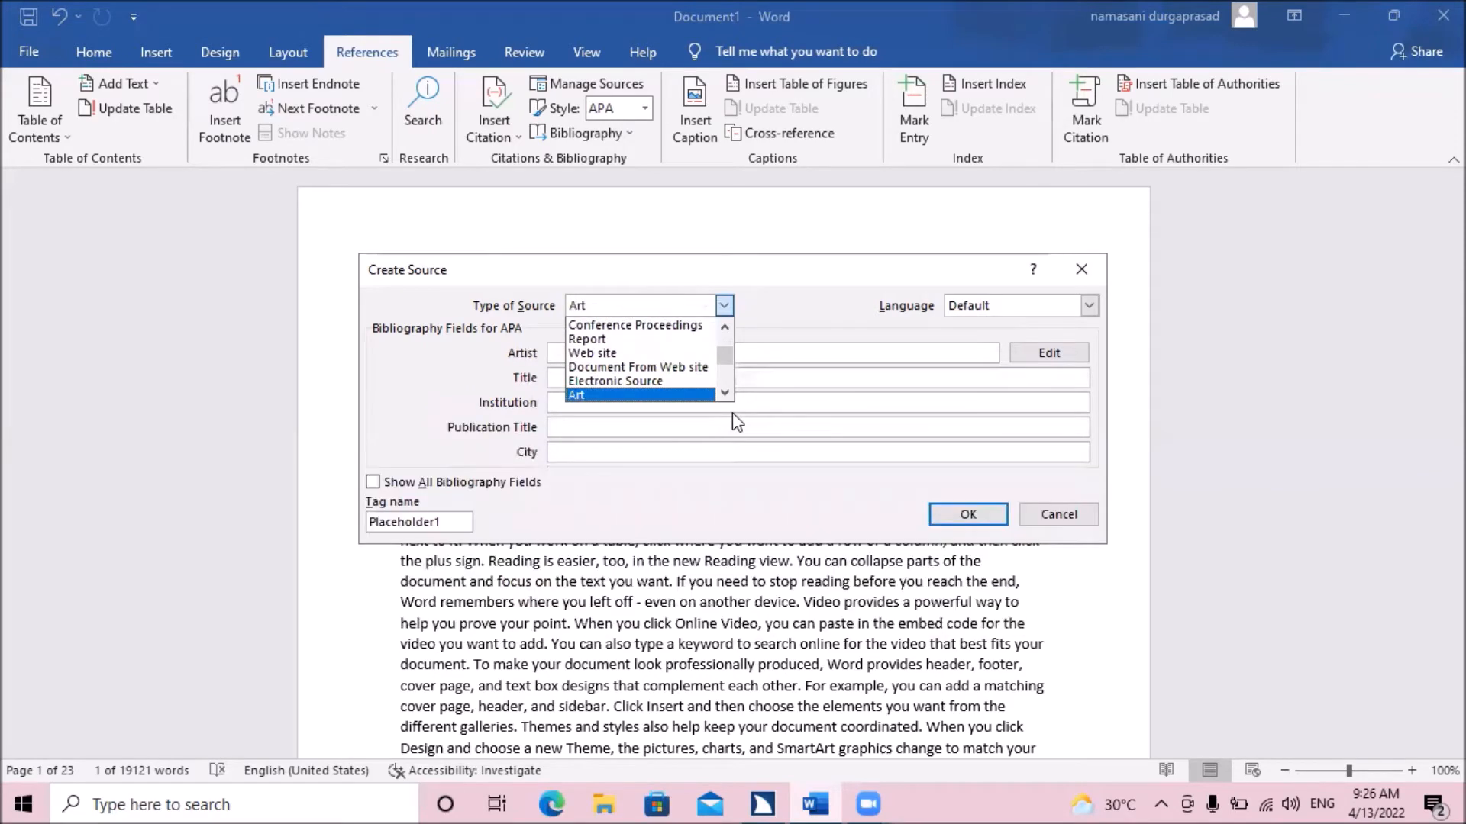
pyautogui.press('Down')
pyautogui.press('Down')
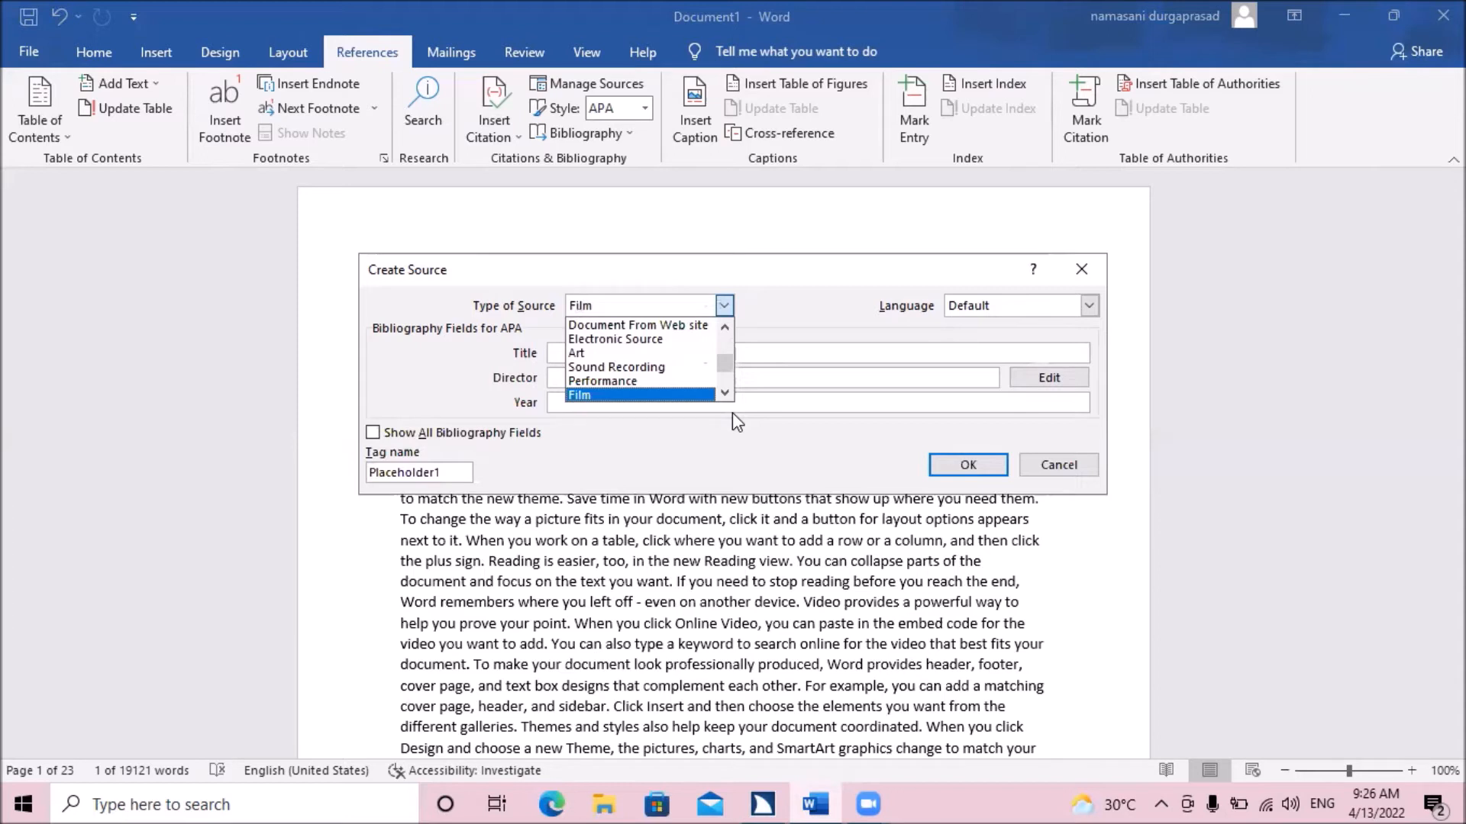
# - Set the new film source's language to English (India)
pyautogui.press('Tab')
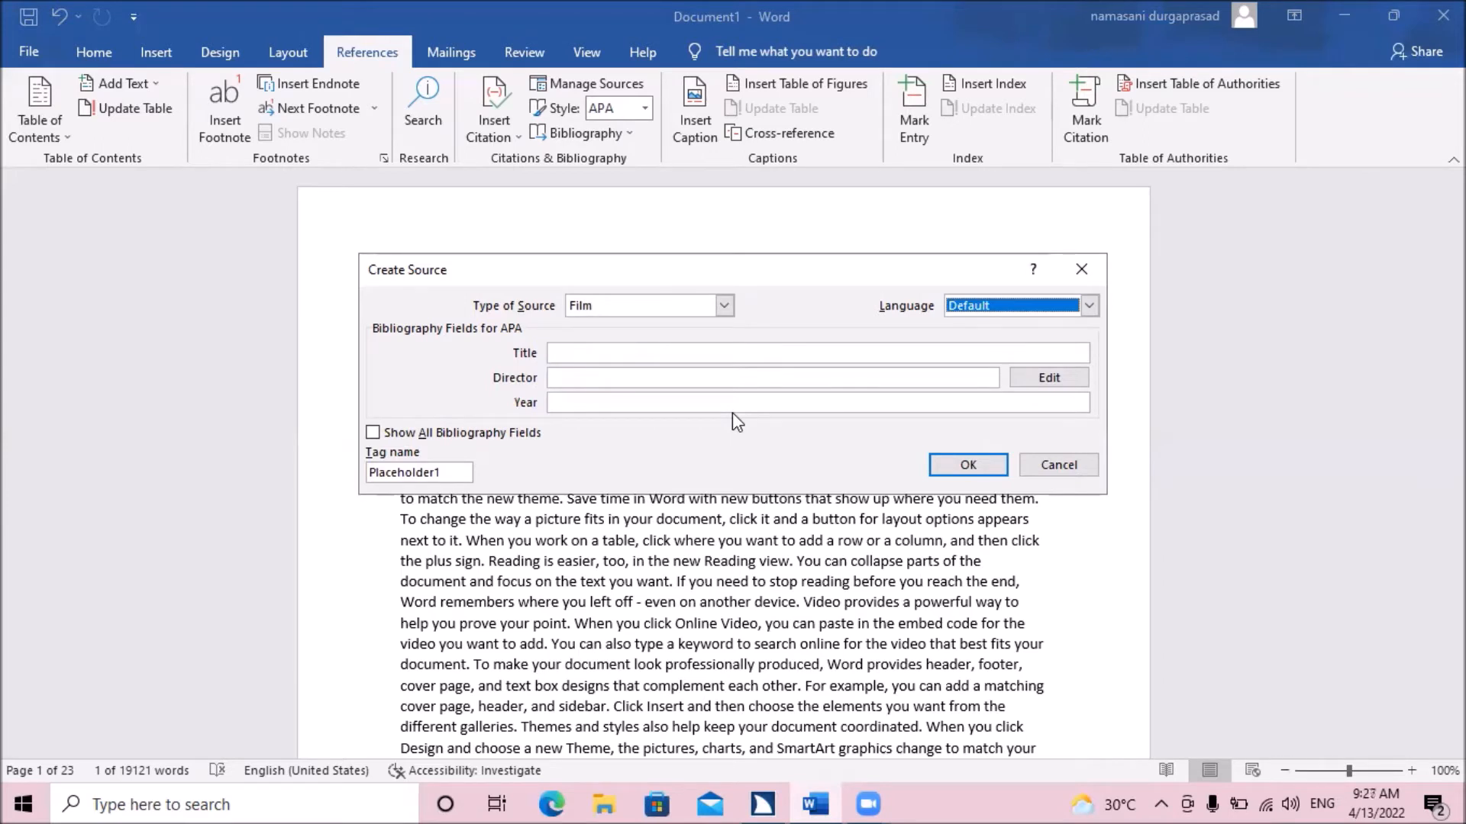
pyautogui.hotkey('alt', 'Down')
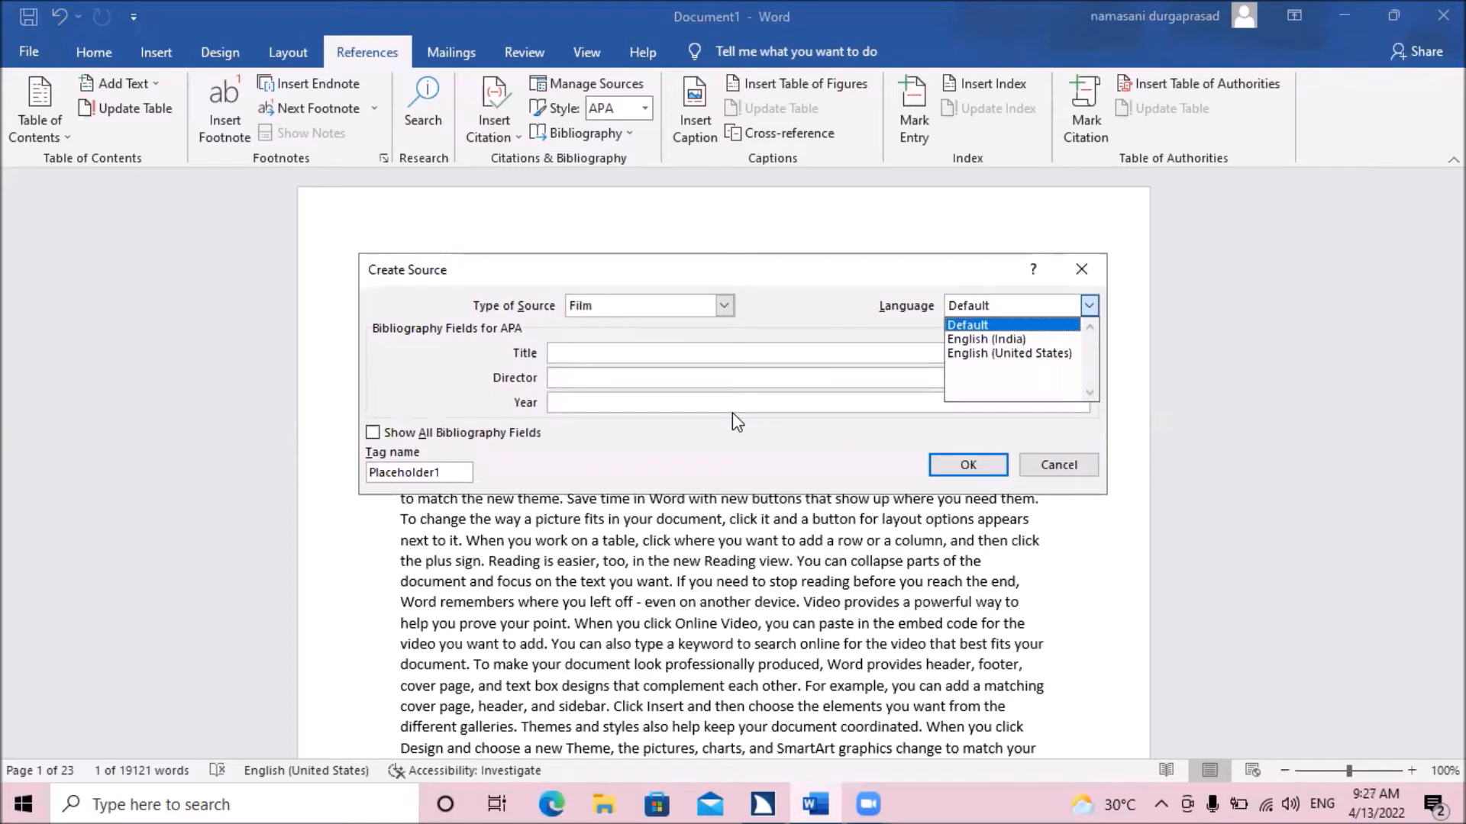
pyautogui.press('Down')
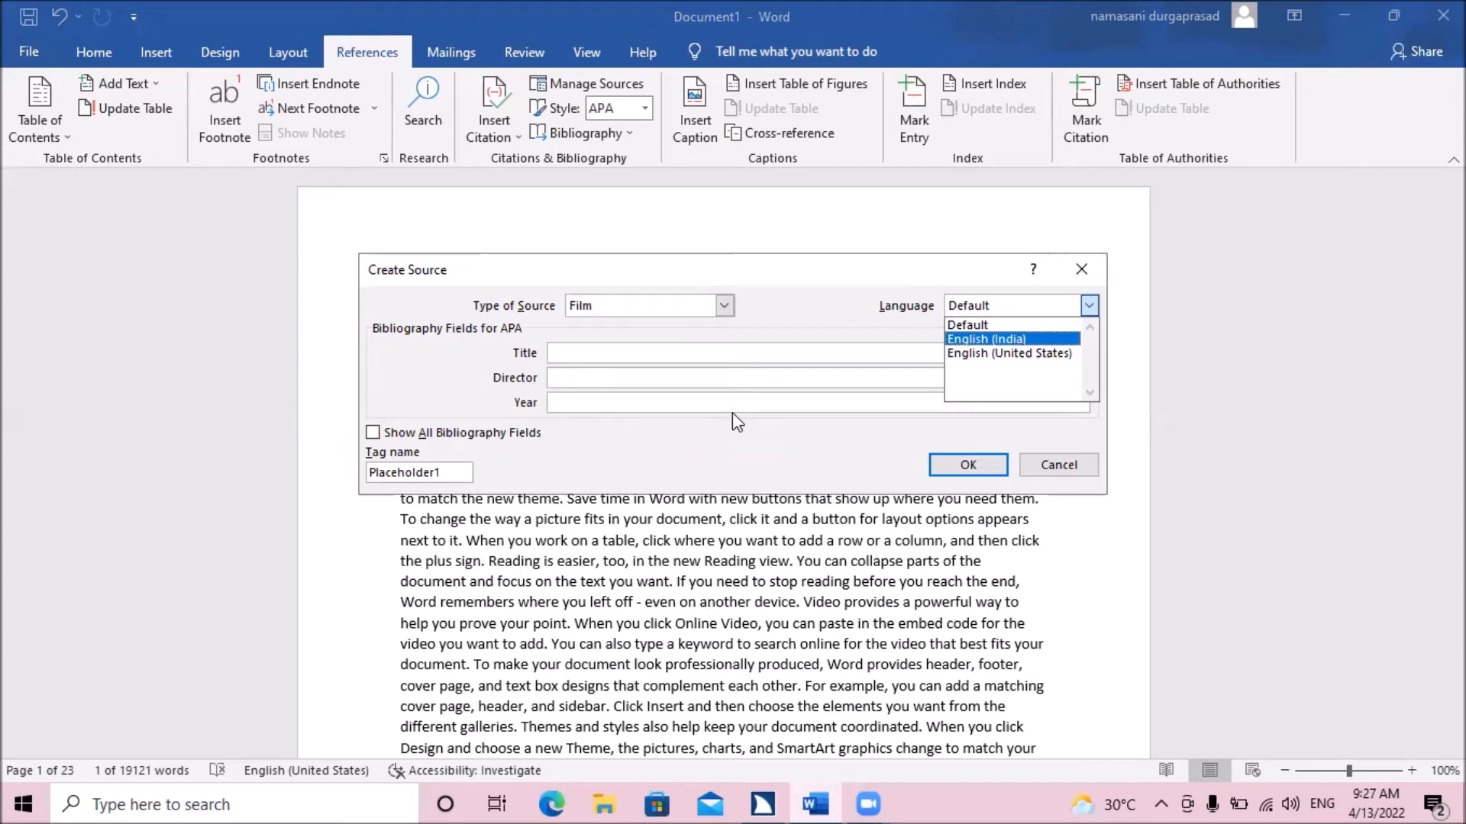
pyautogui.press('Return')
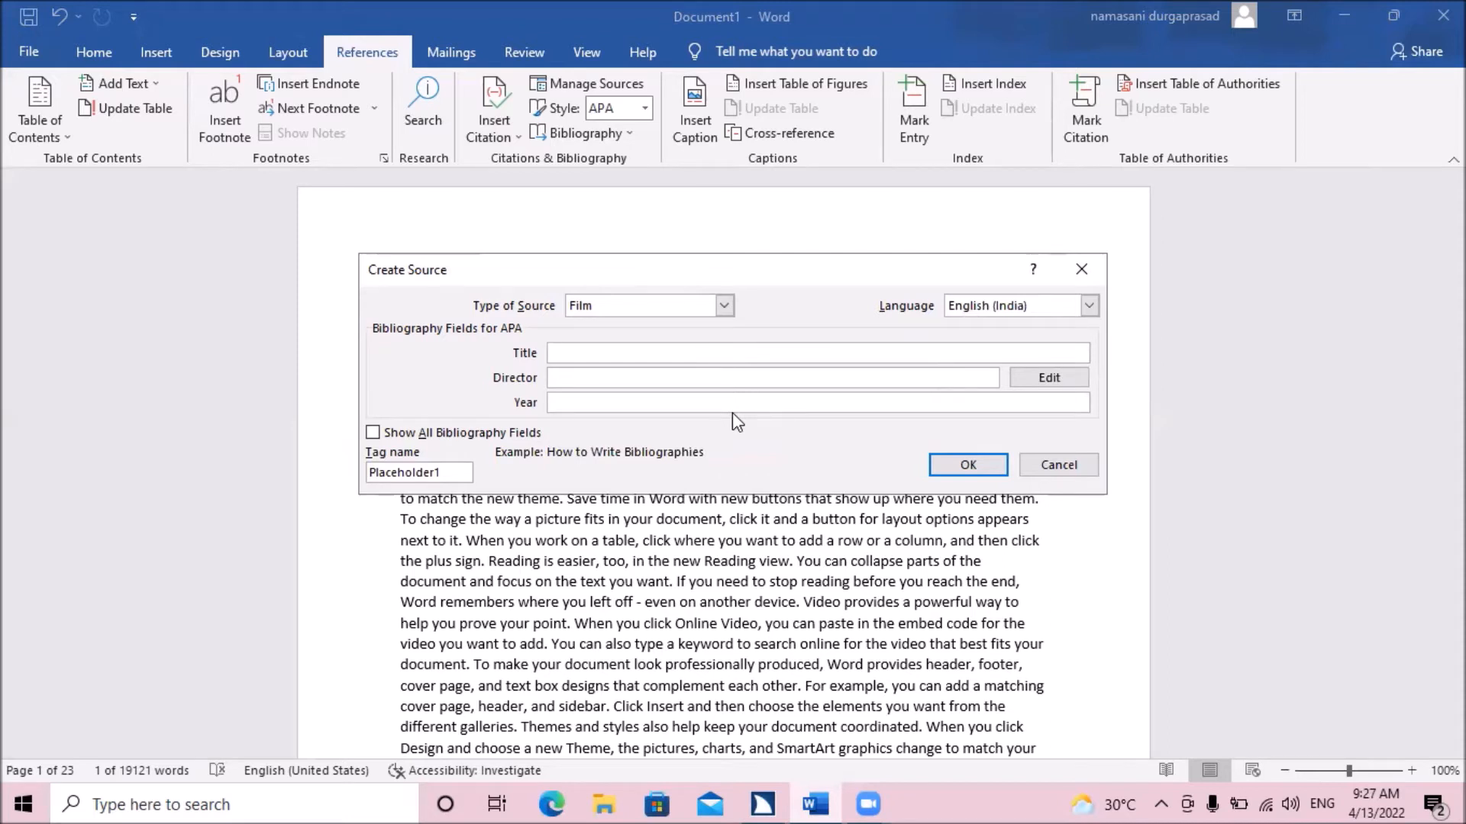
# - Enter "rajumowli" as the director of the new film source, leaving the title empty
pyautogui.press('Tab')
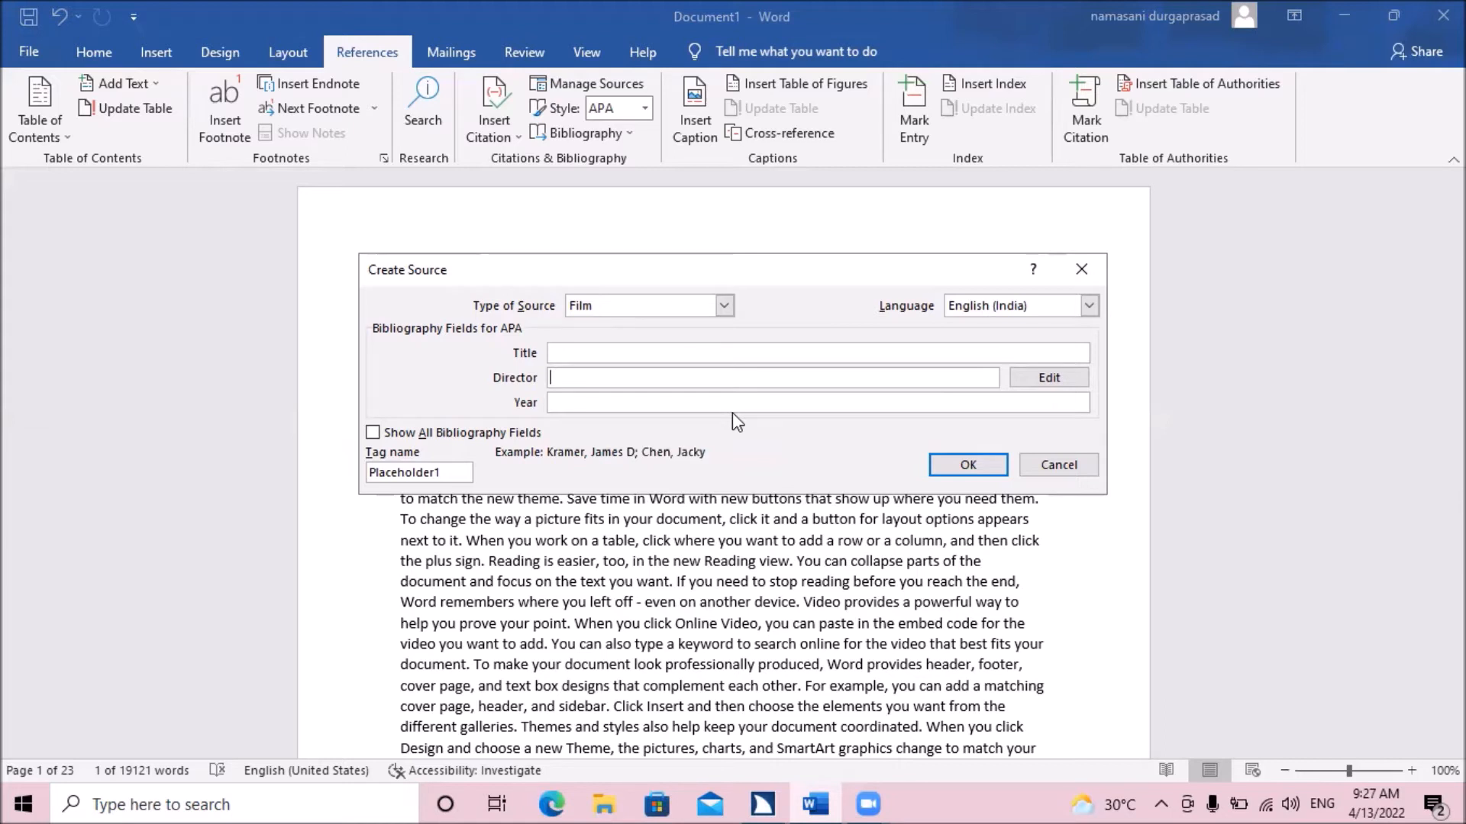
pyautogui.write('rajum')
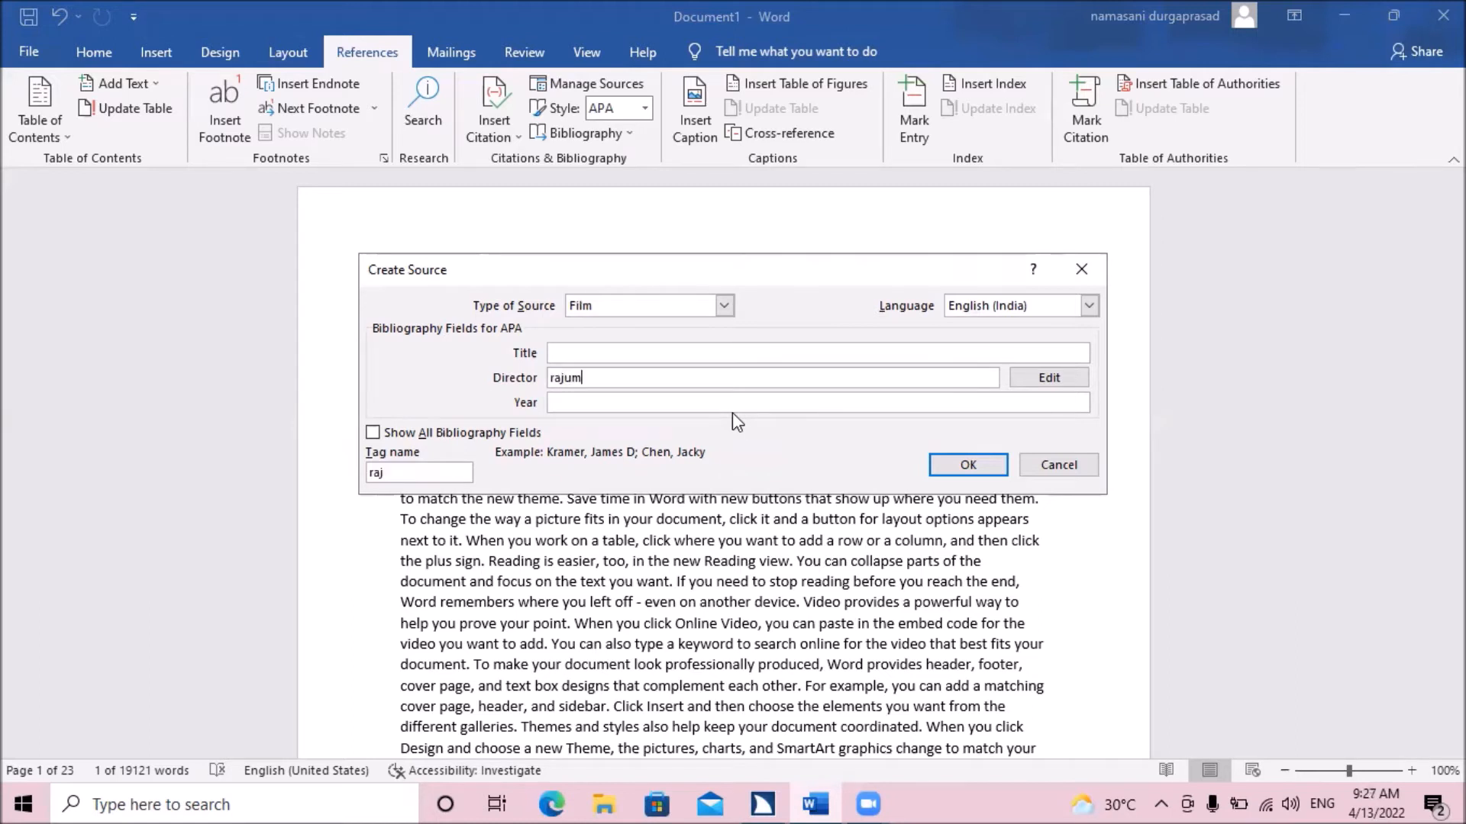
pyautogui.write('owli')
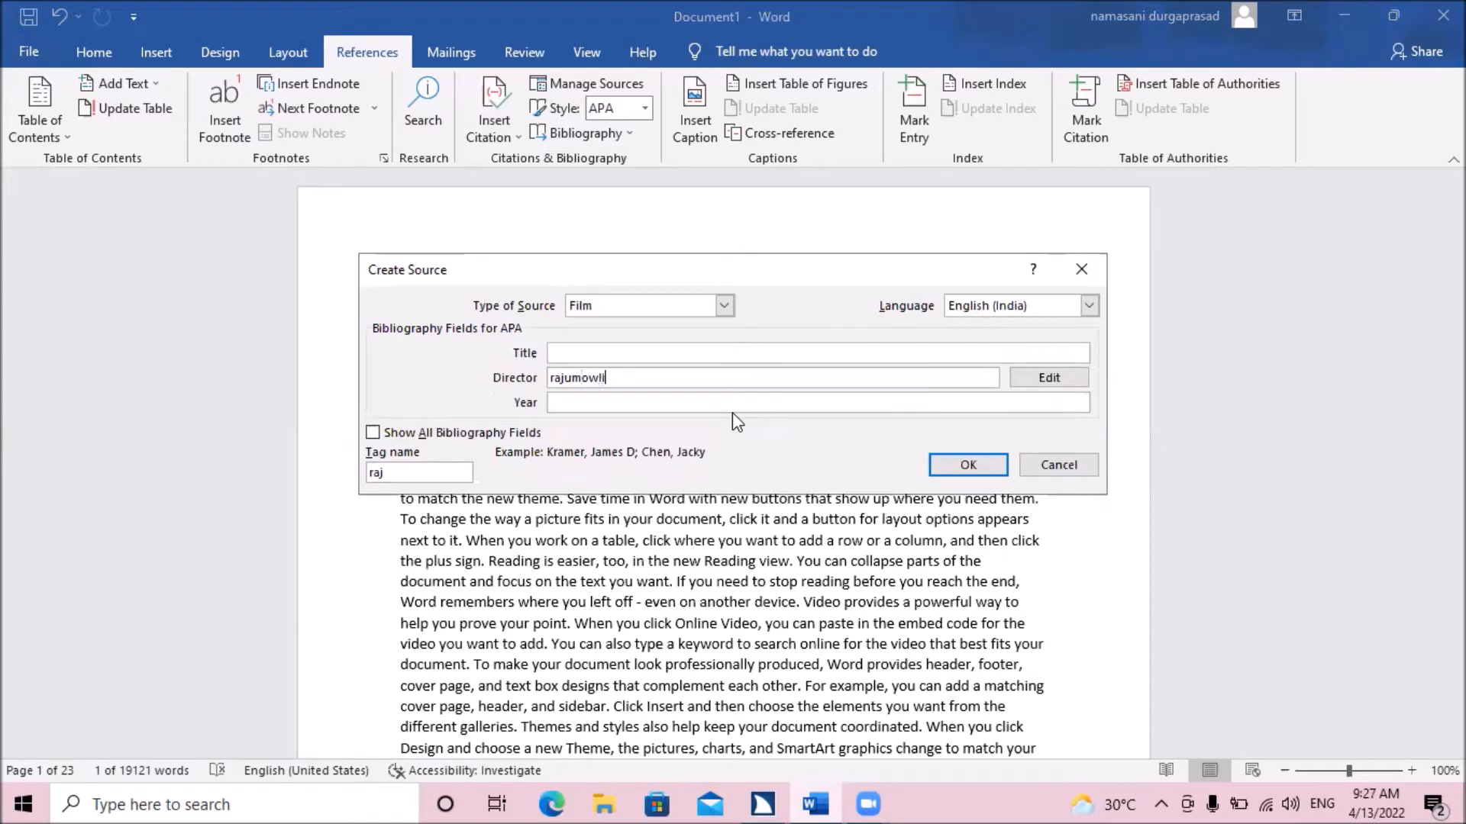
pyautogui.press('Tab')
pyautogui.hotkey('shift', 'Tab')
pyautogui.press('Tab')
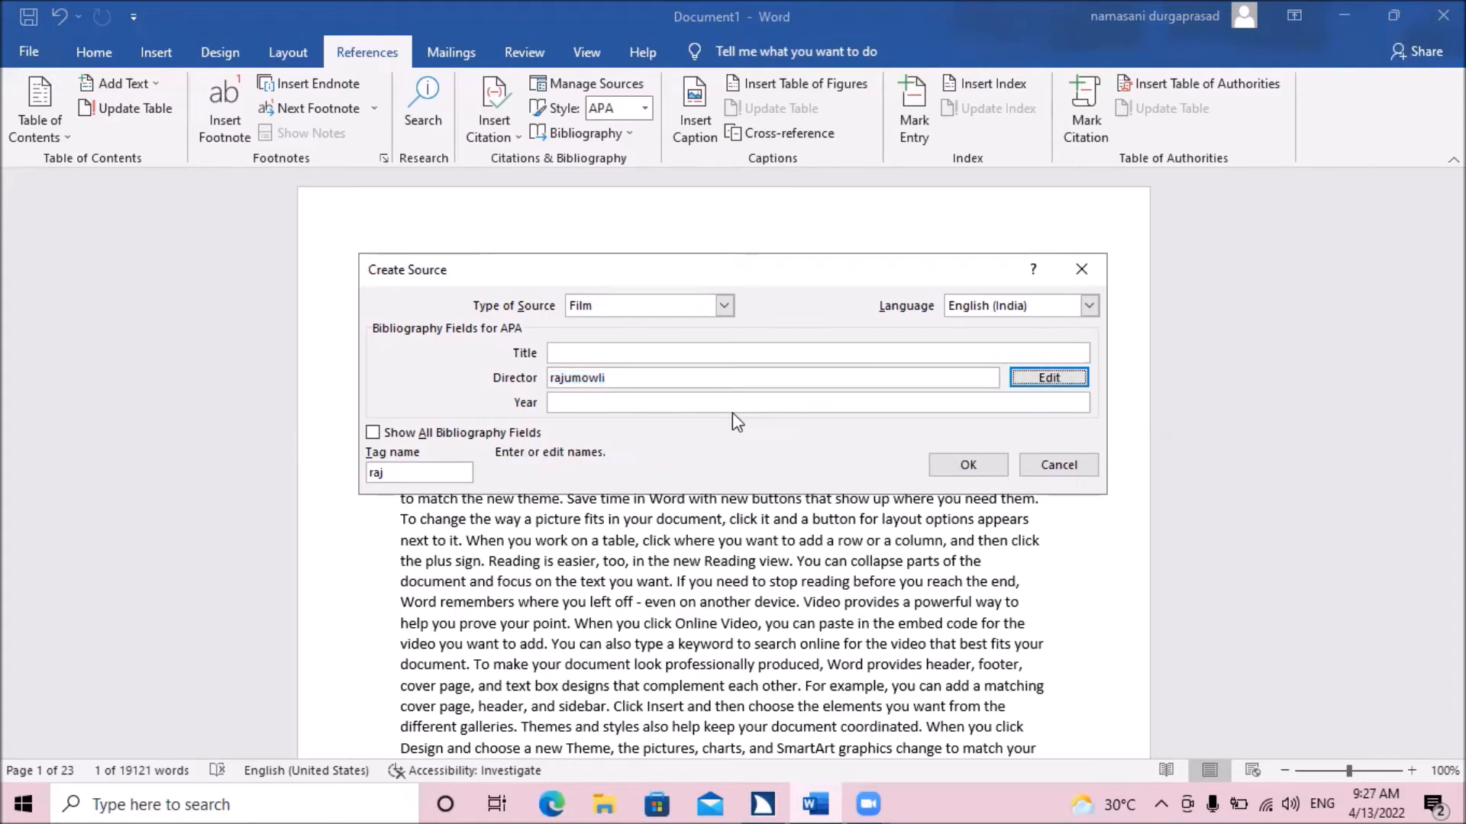
# - Set the film source's year to 2022
pyautogui.press('Tab')
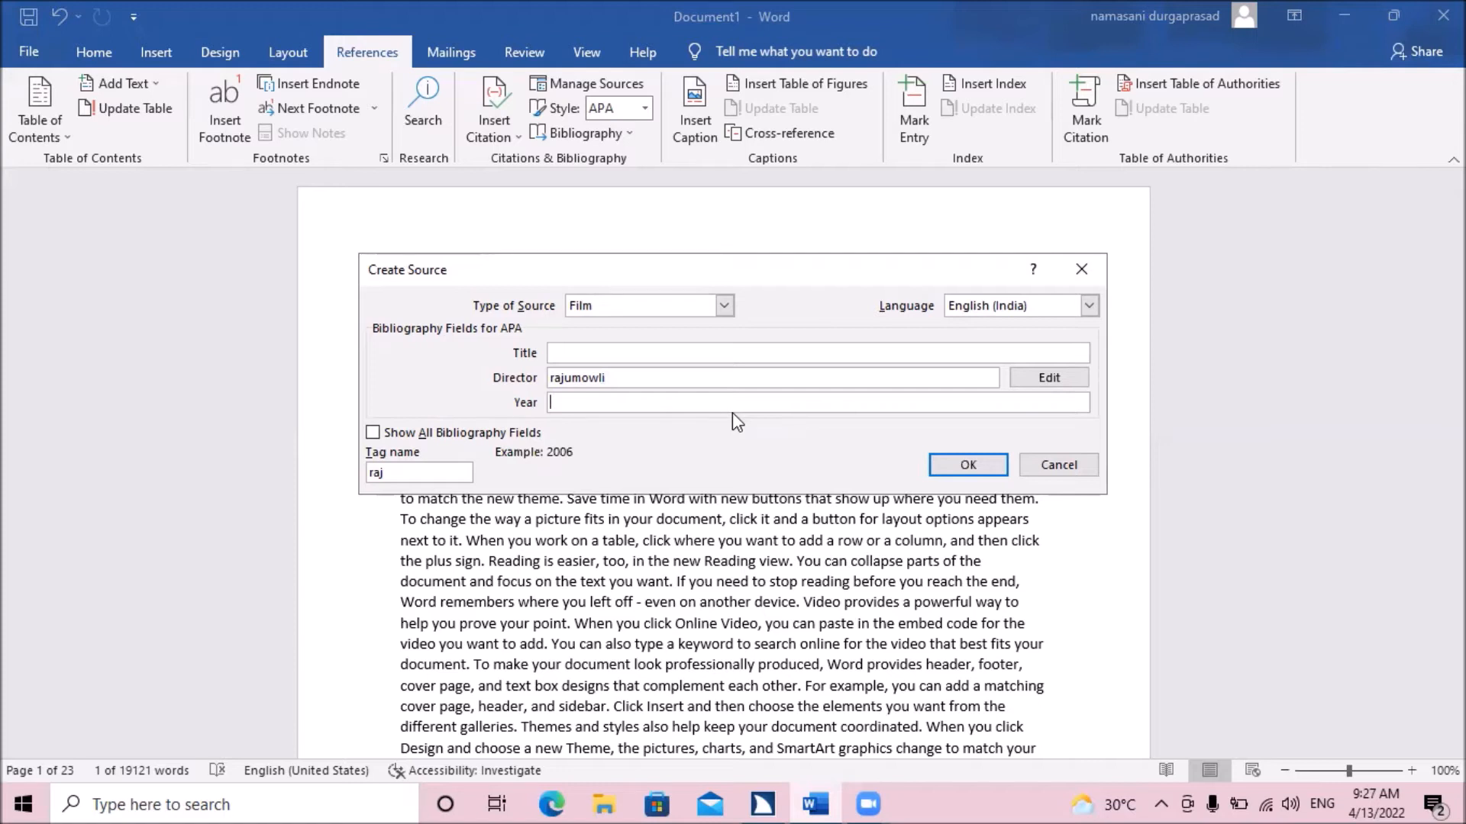
pyautogui.write('2020')
pyautogui.press('BackSpace')
pyautogui.write('2')
pyautogui.press('Tab')
pyautogui.hotkey('shift', 'Tab')
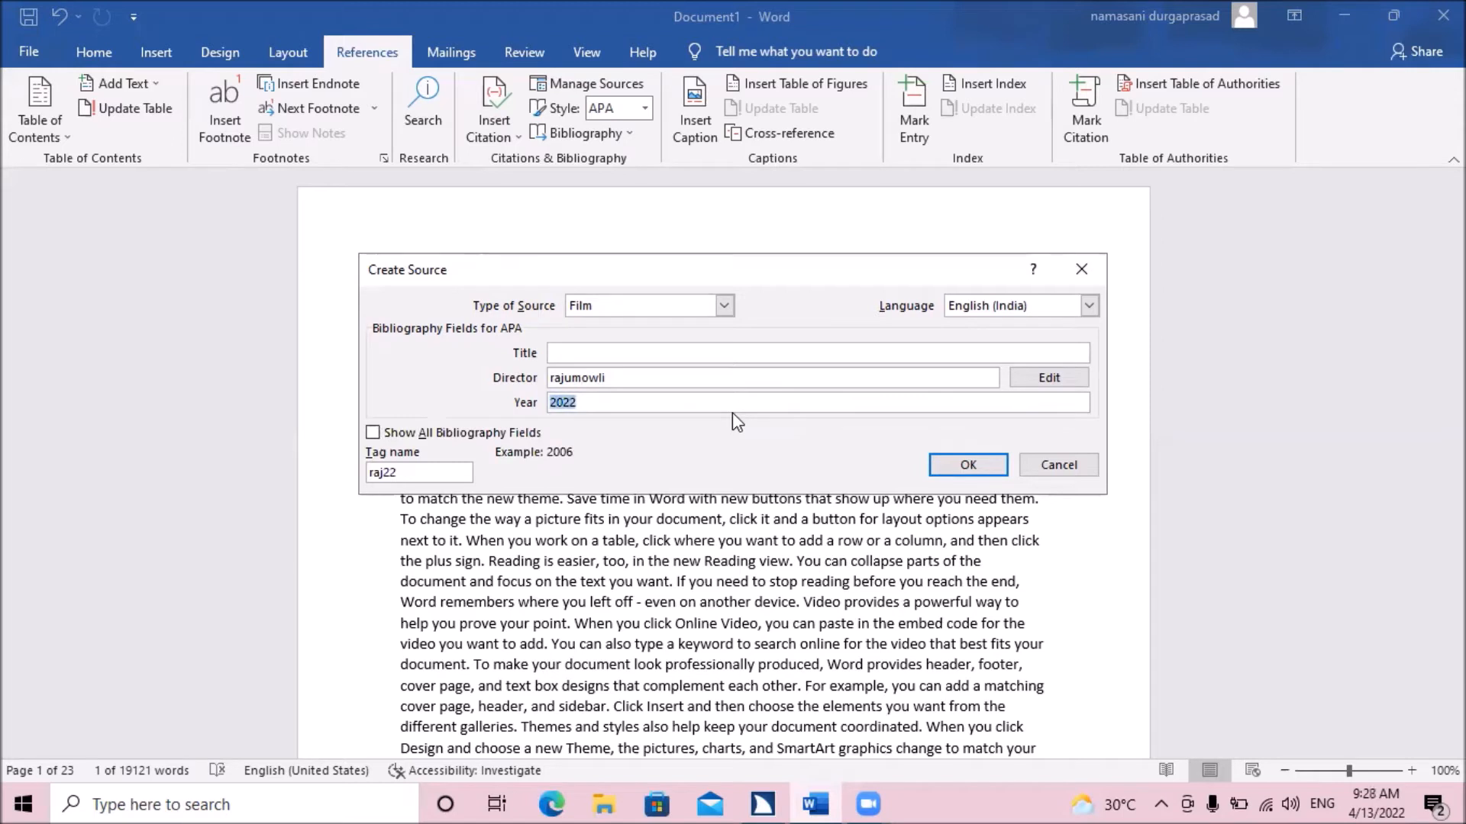
# - Show all bibliography fields for the film source and create it with its tag name unchanged
pyautogui.press('Tab')
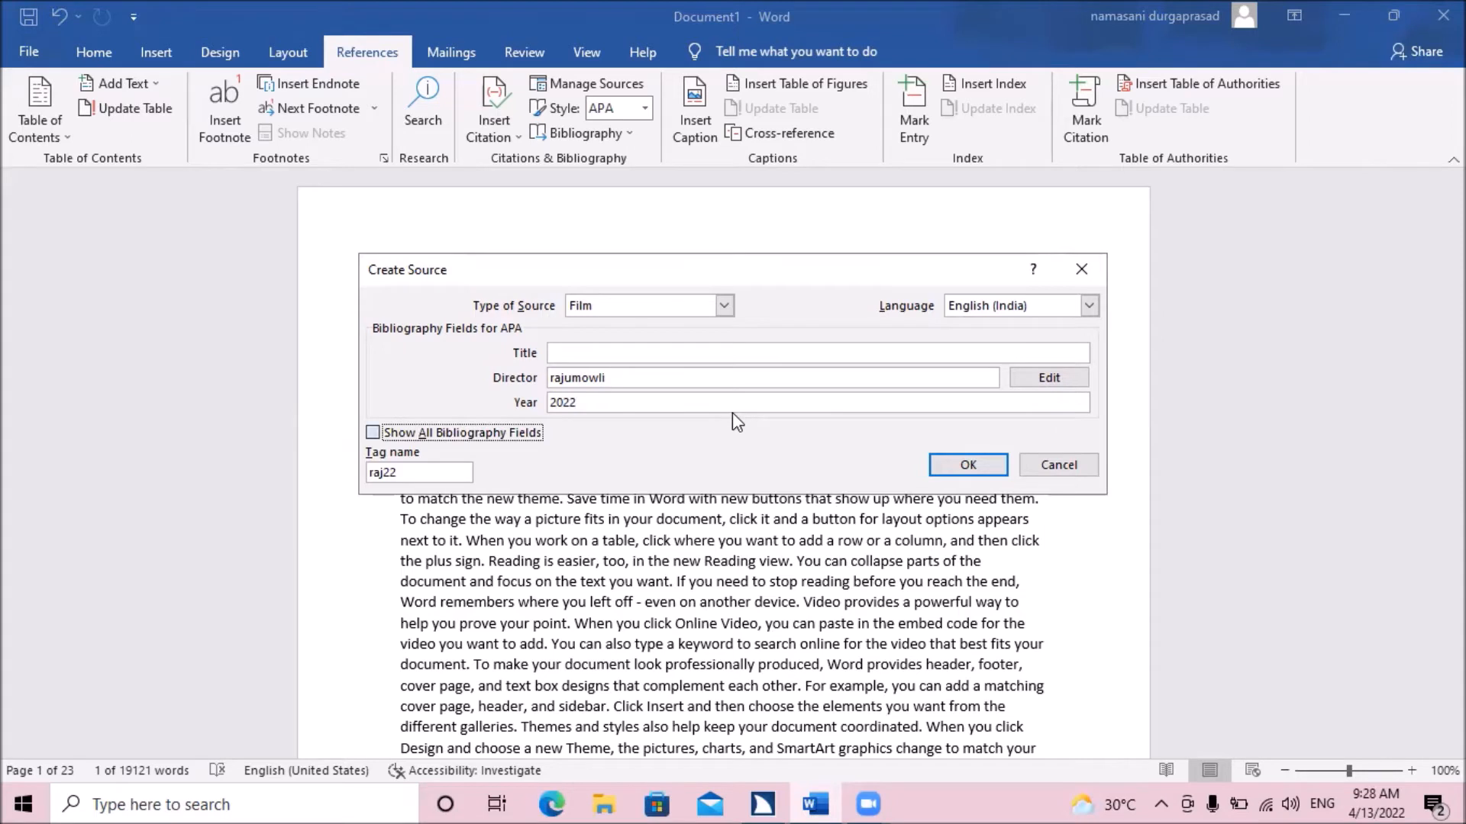
pyautogui.press('space')
pyautogui.press('Tab')
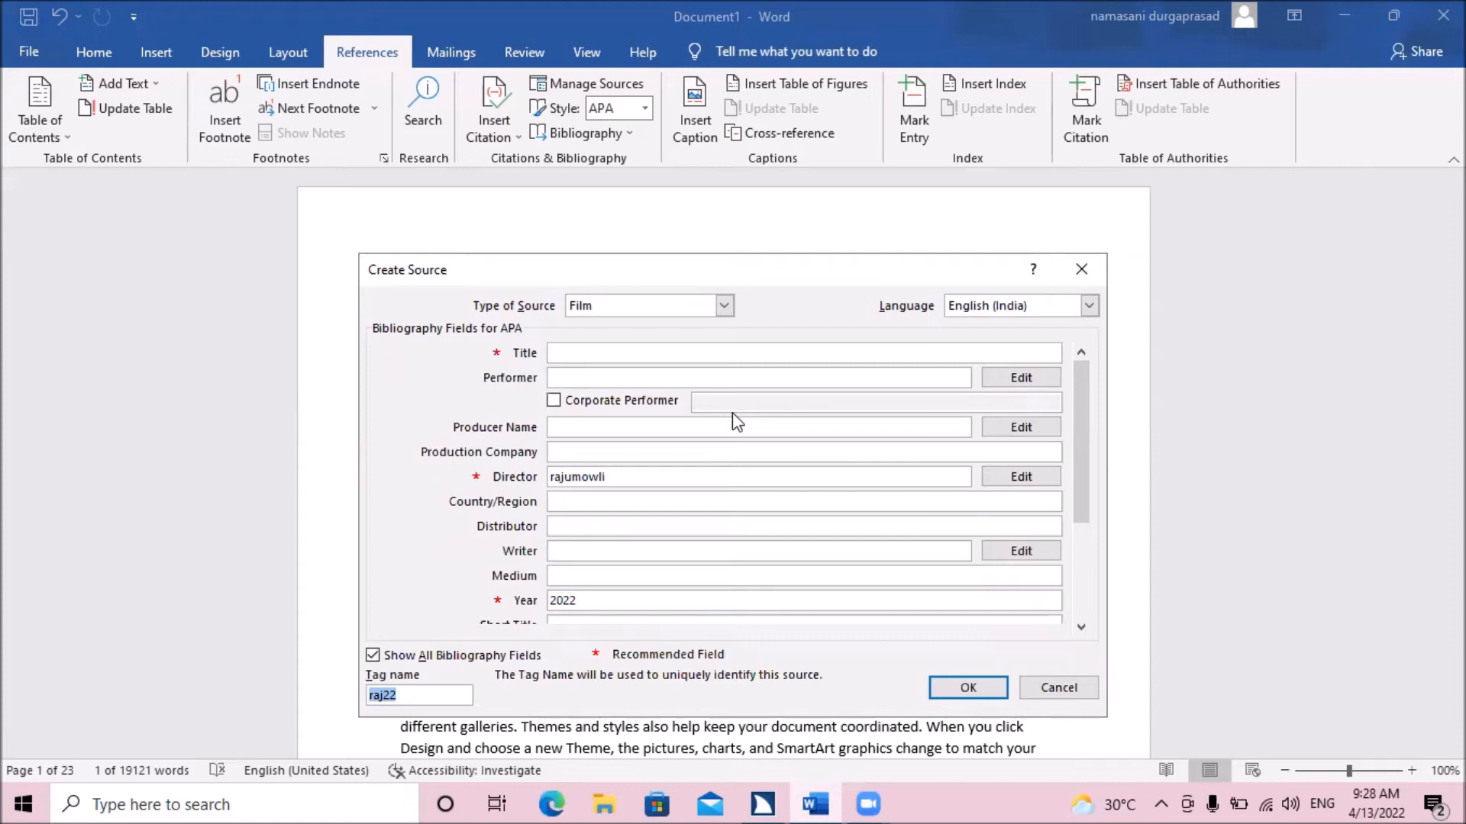
pyautogui.press('Tab')
pyautogui.press('Return')
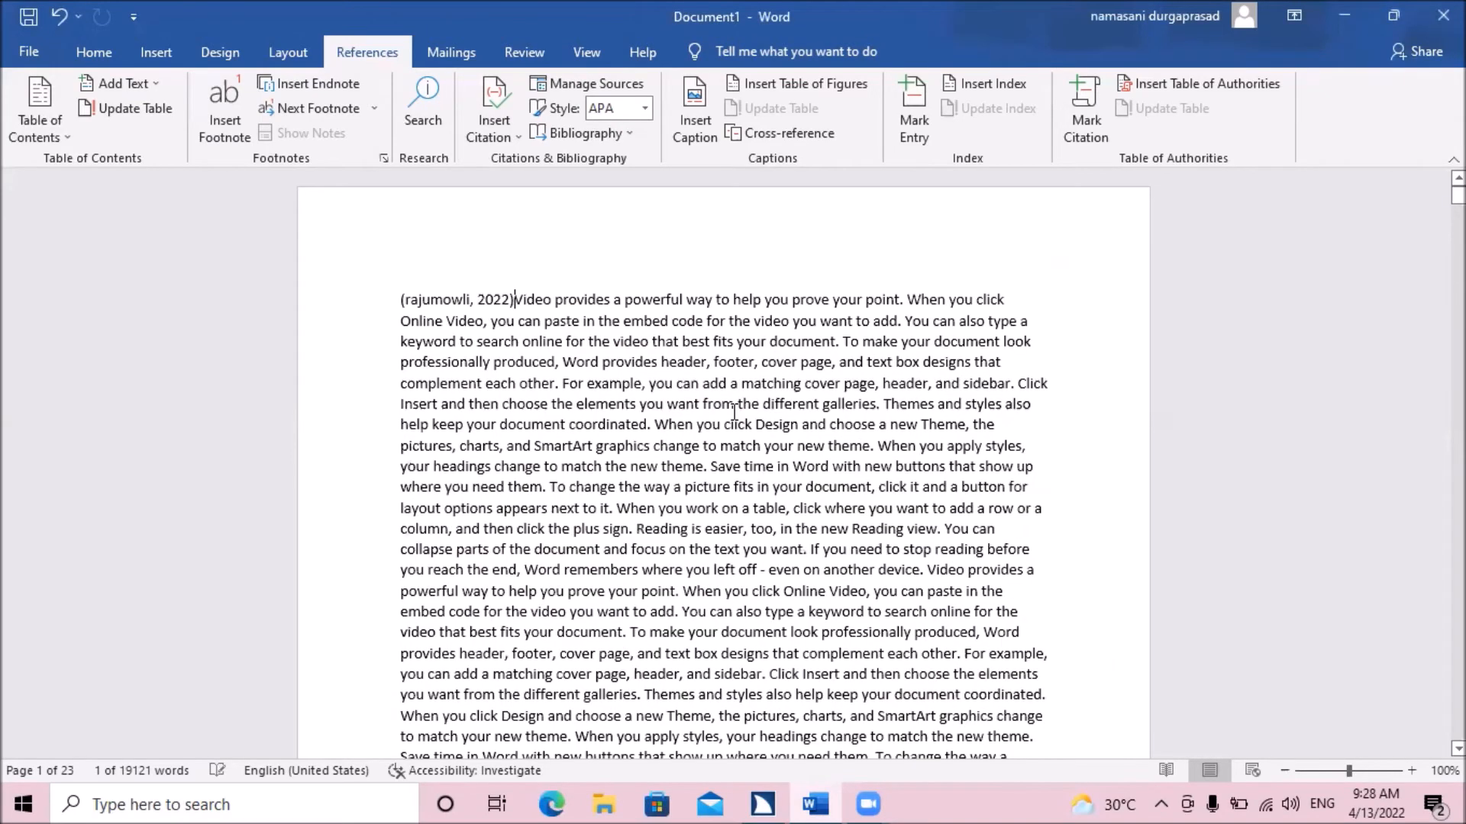
pyautogui.press('Down')
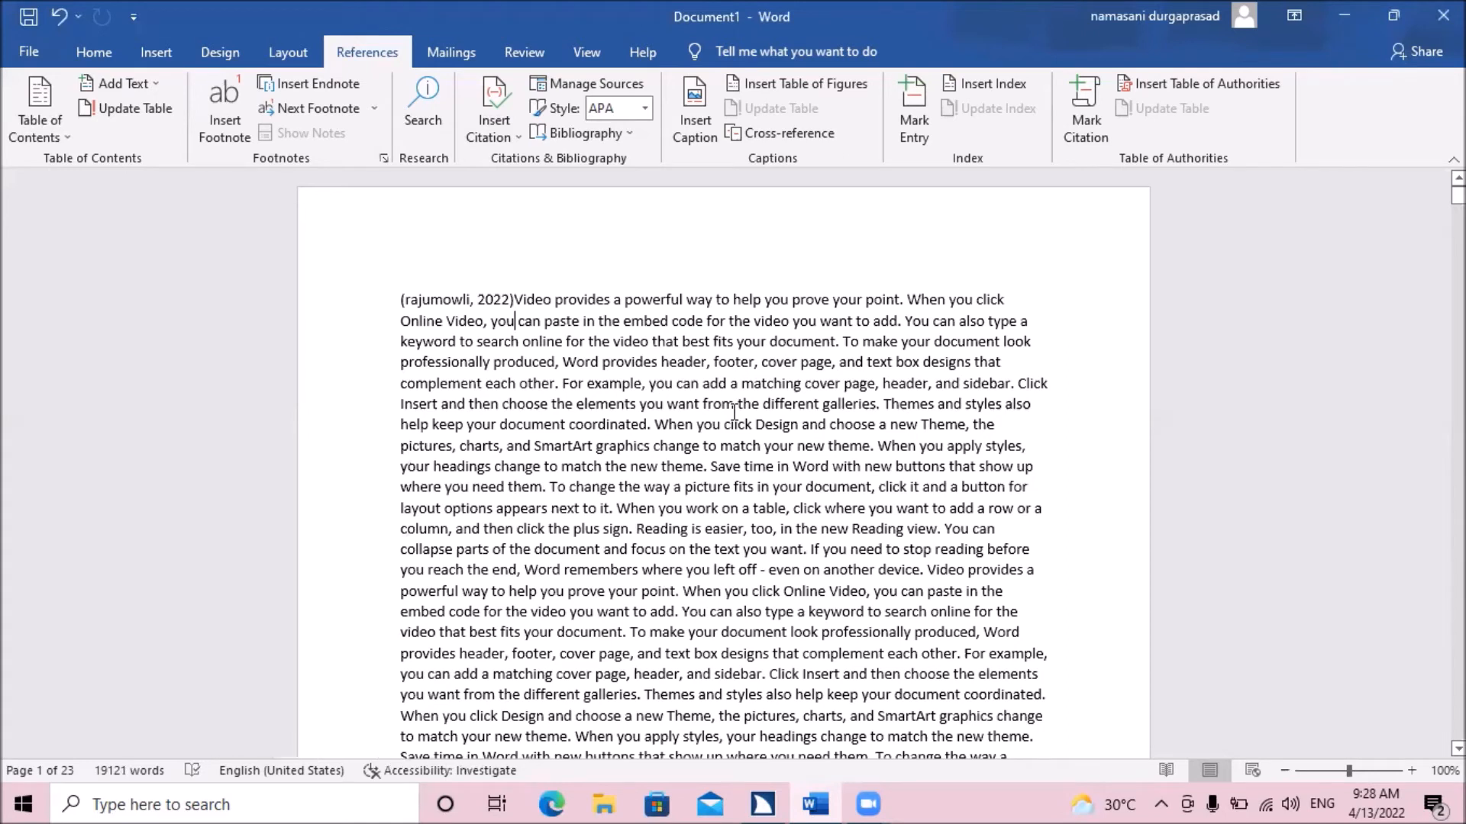
pyautogui.press('Up')
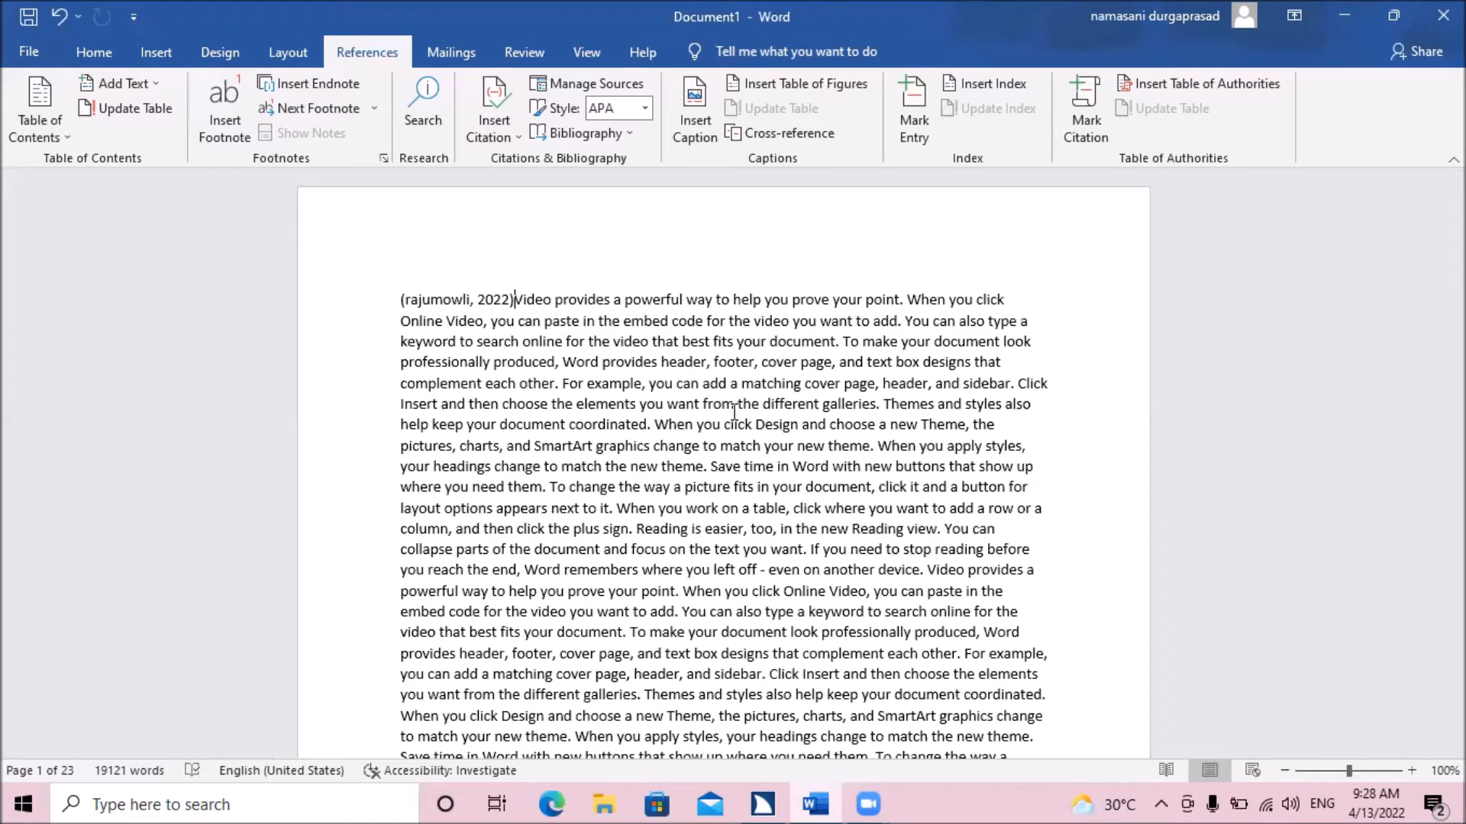
pyautogui.press('Down')
pyautogui.press('Up')
# - Select the citation at the start of the document and add a new placeholder to it, tagged with a person's name
pyautogui.press('Home')
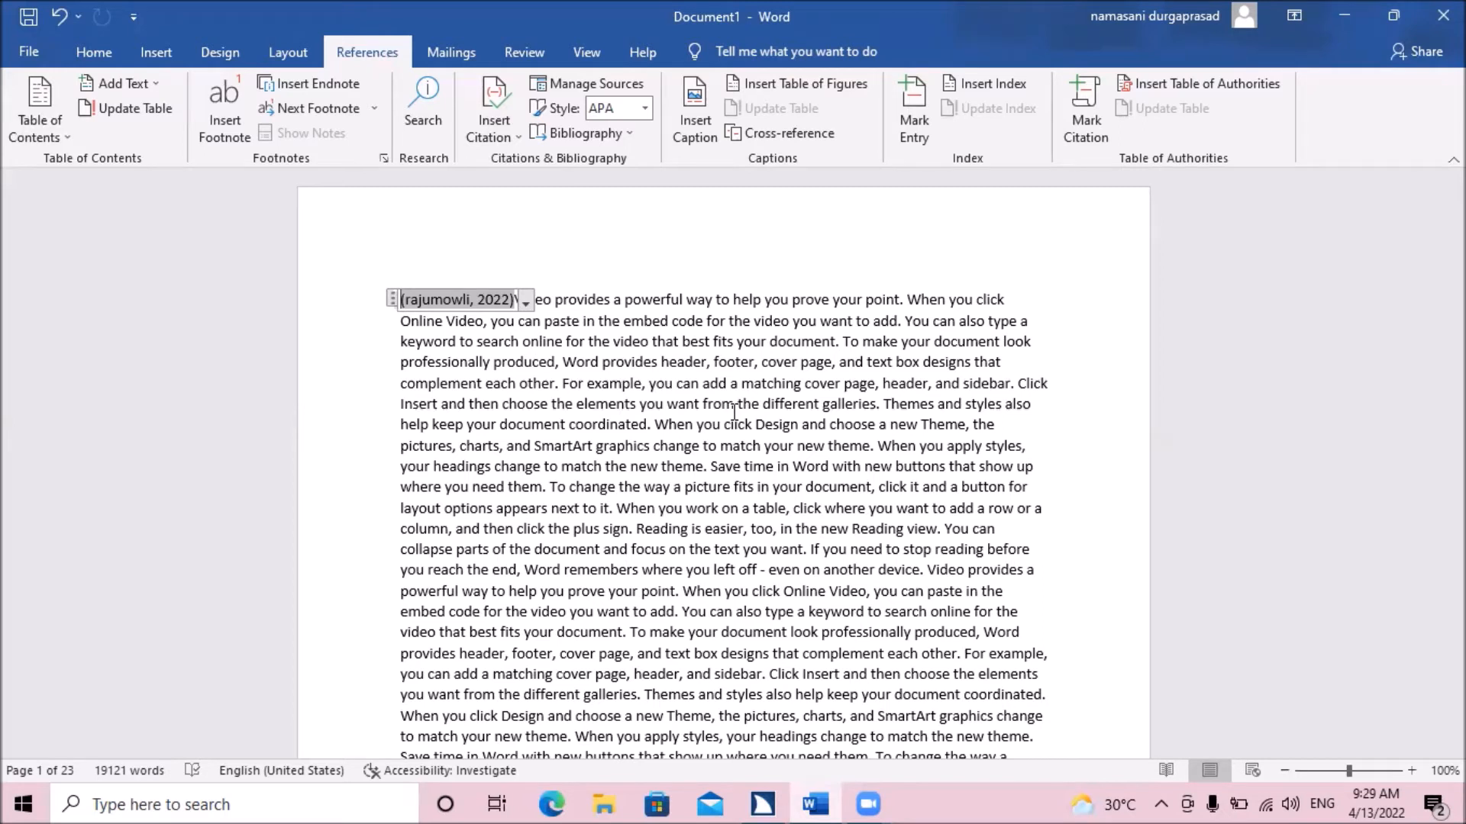
pyautogui.press('alt')
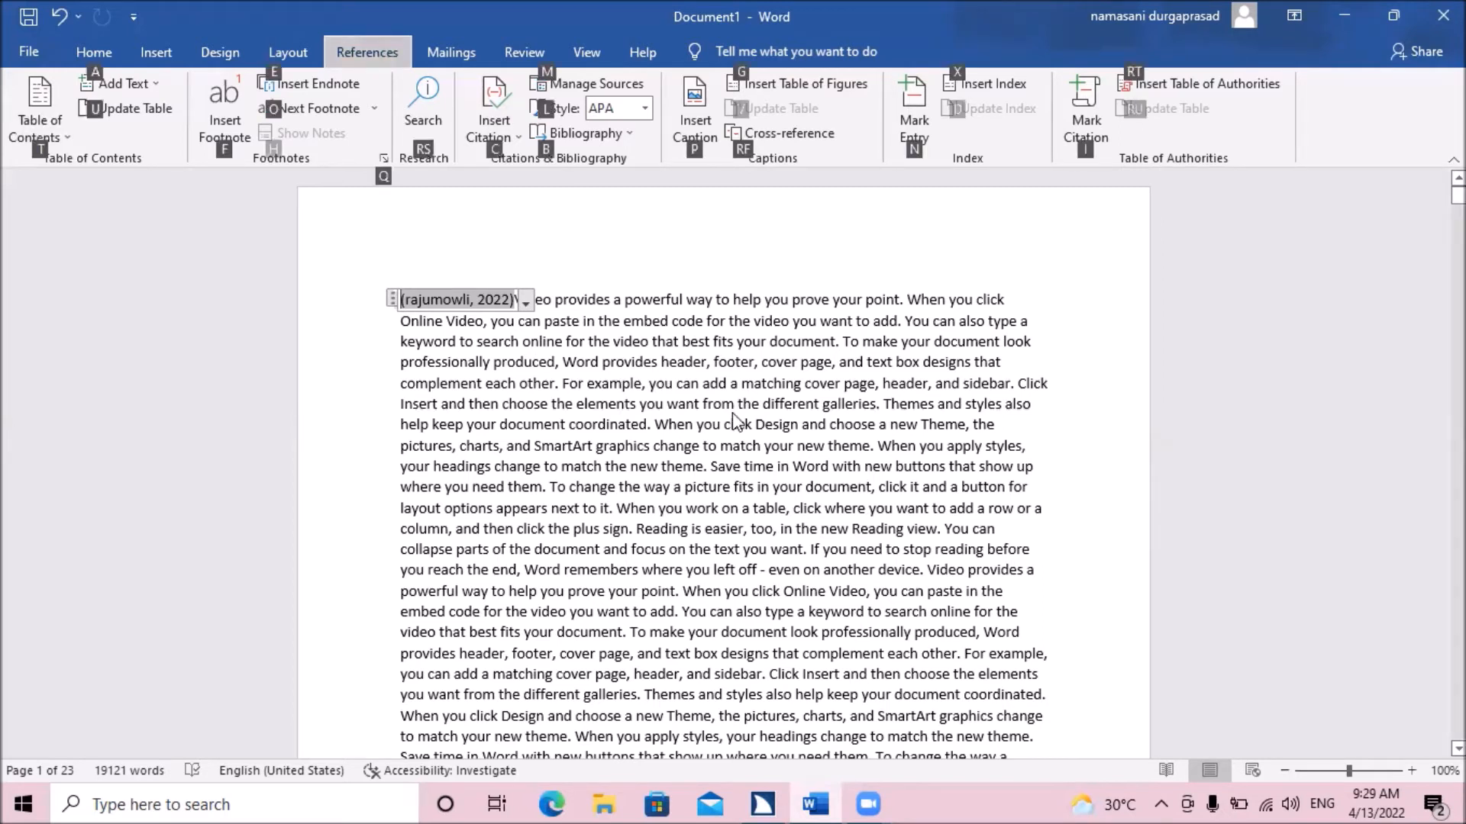
pyautogui.press('Tab')
pyautogui.press('Tab')
pyautogui.press('Tab')
pyautogui.press('Tab')
pyautogui.press('Tab')
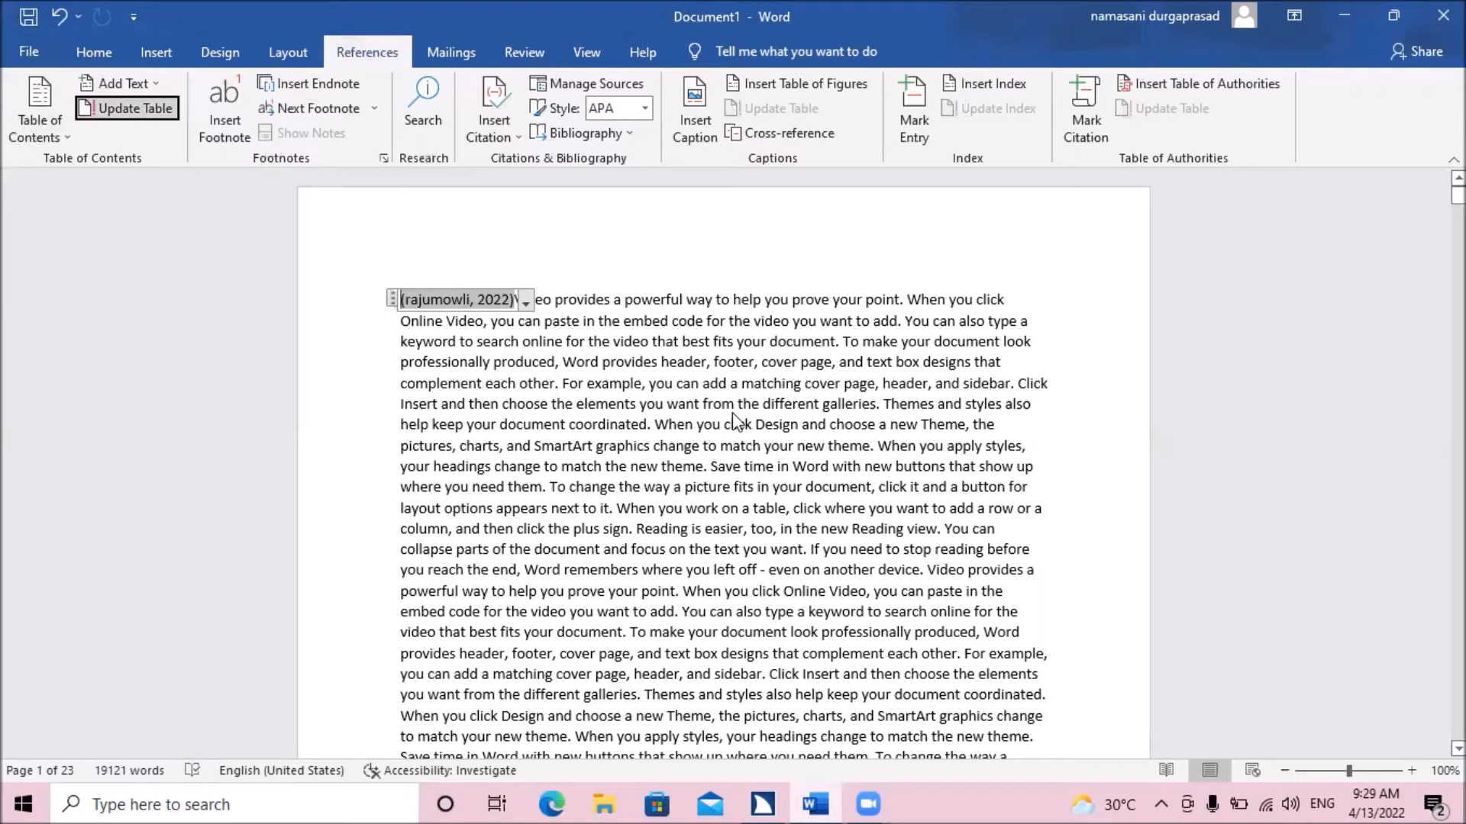
pyautogui.press('Tab')
pyautogui.press('Tab')
pyautogui.press('Tab')
pyautogui.press('Tab')
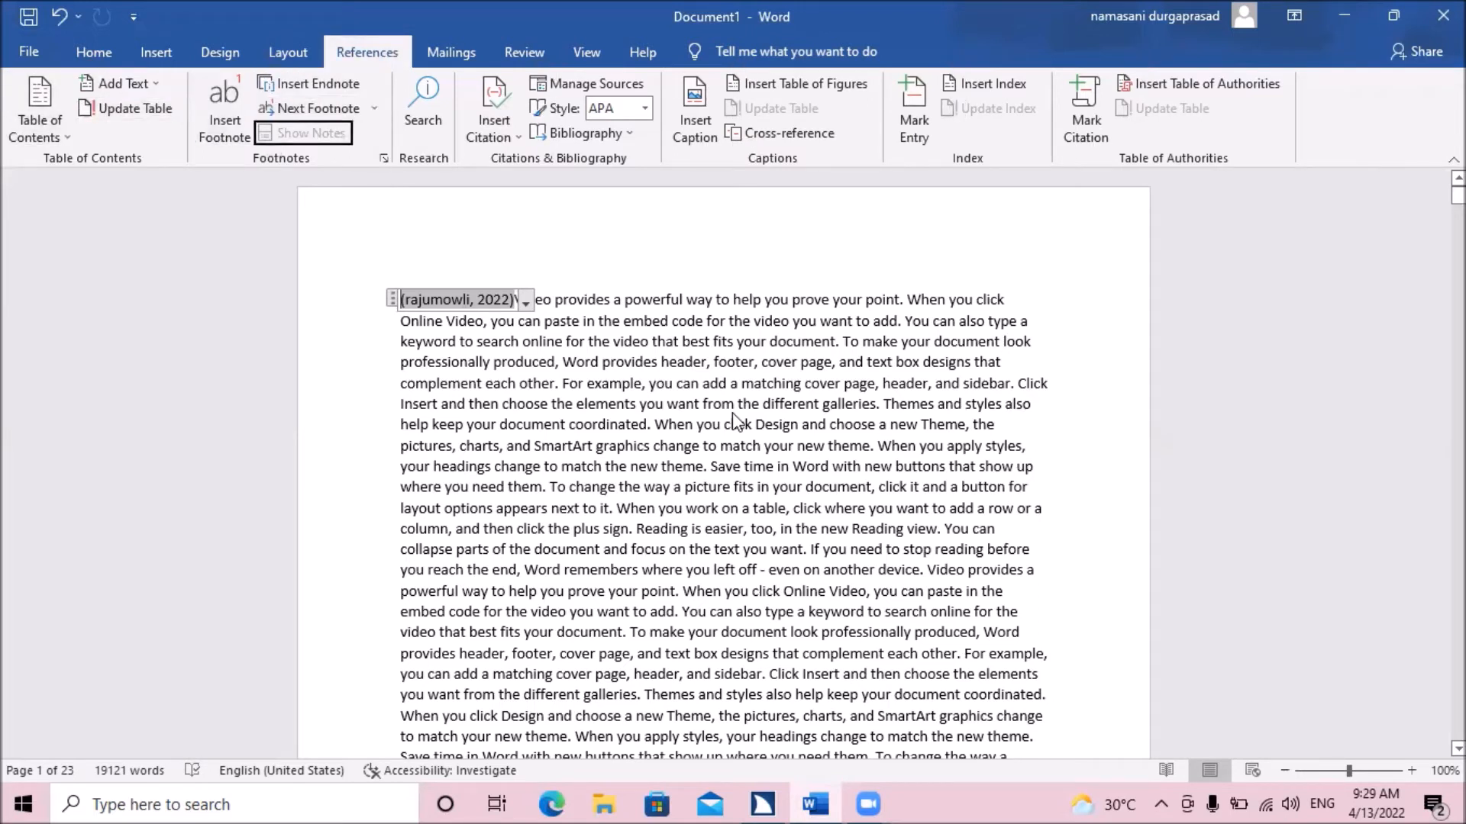
pyautogui.press('Tab')
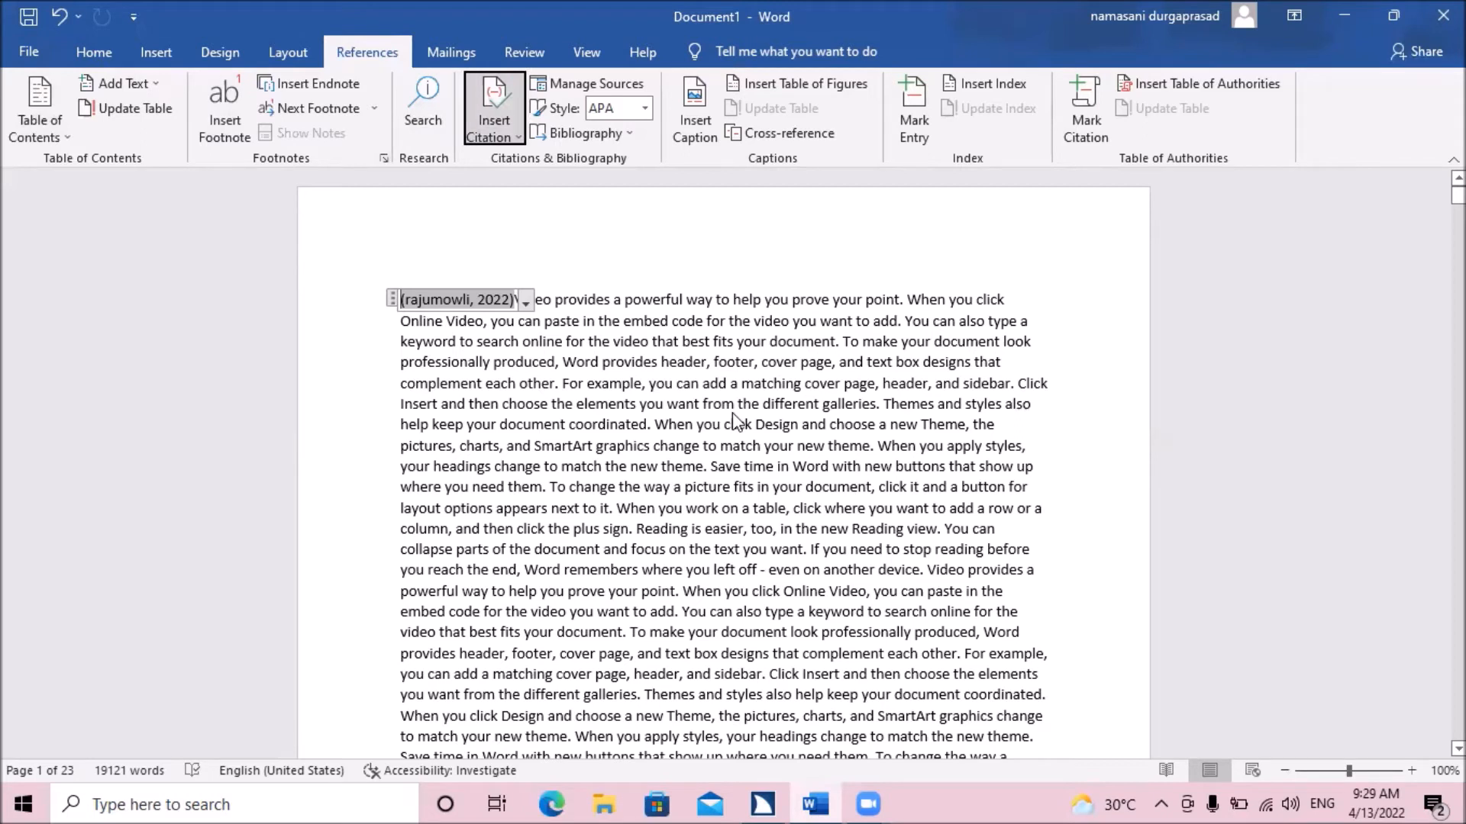
pyautogui.press('Return')
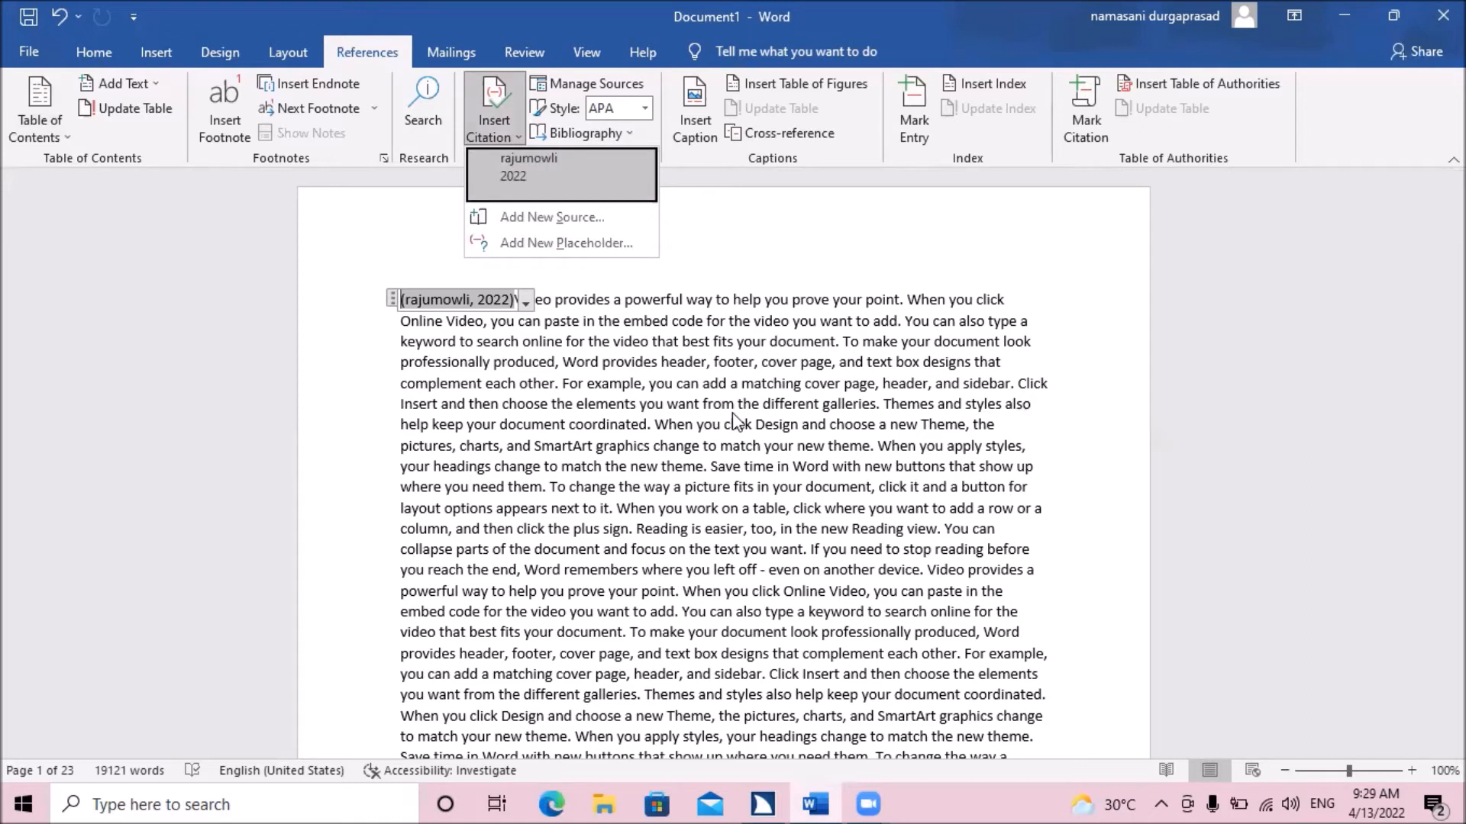
pyautogui.press('Down')
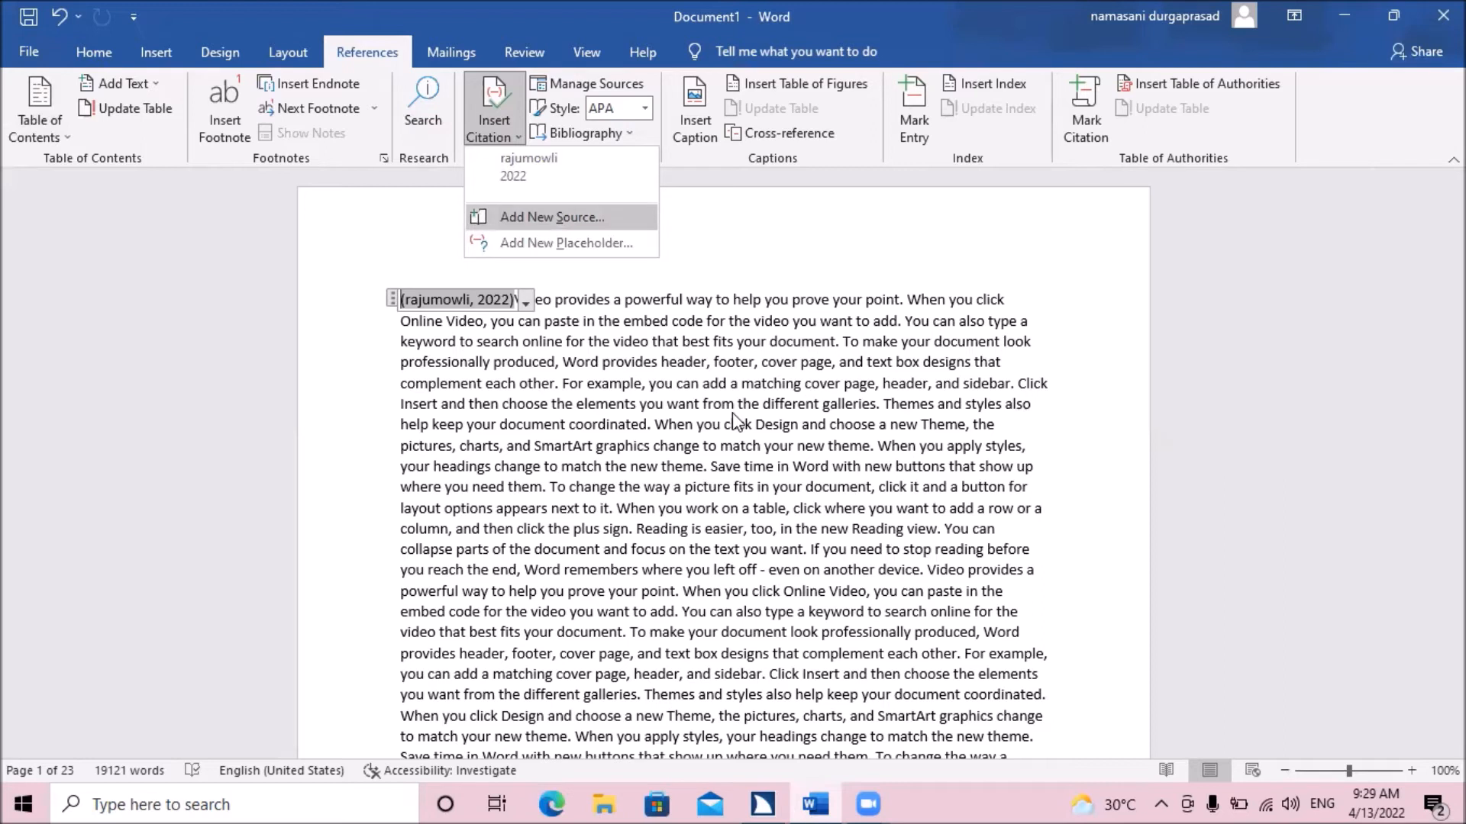
pyautogui.press('Down')
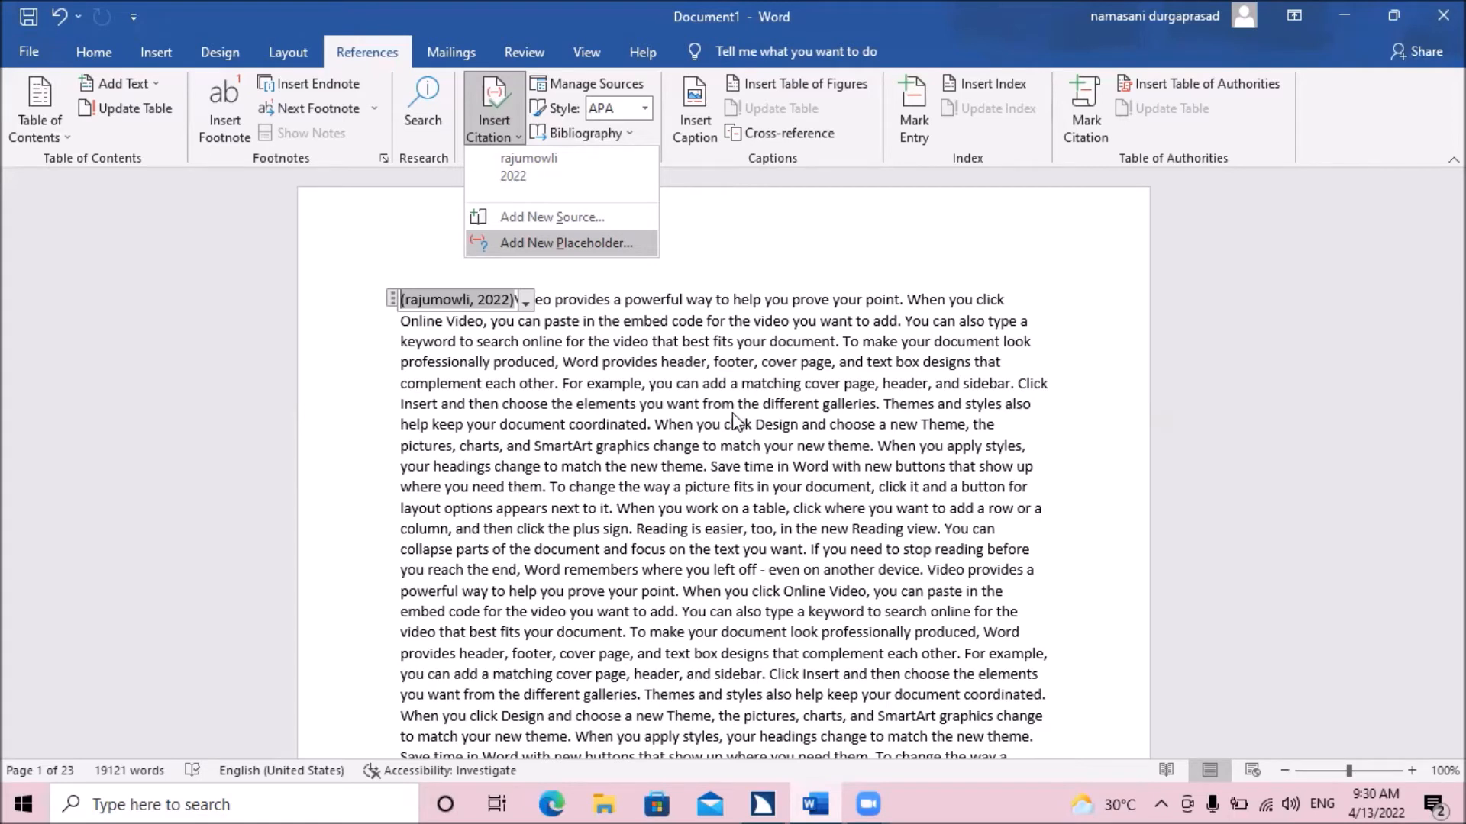
pyautogui.press('Return')
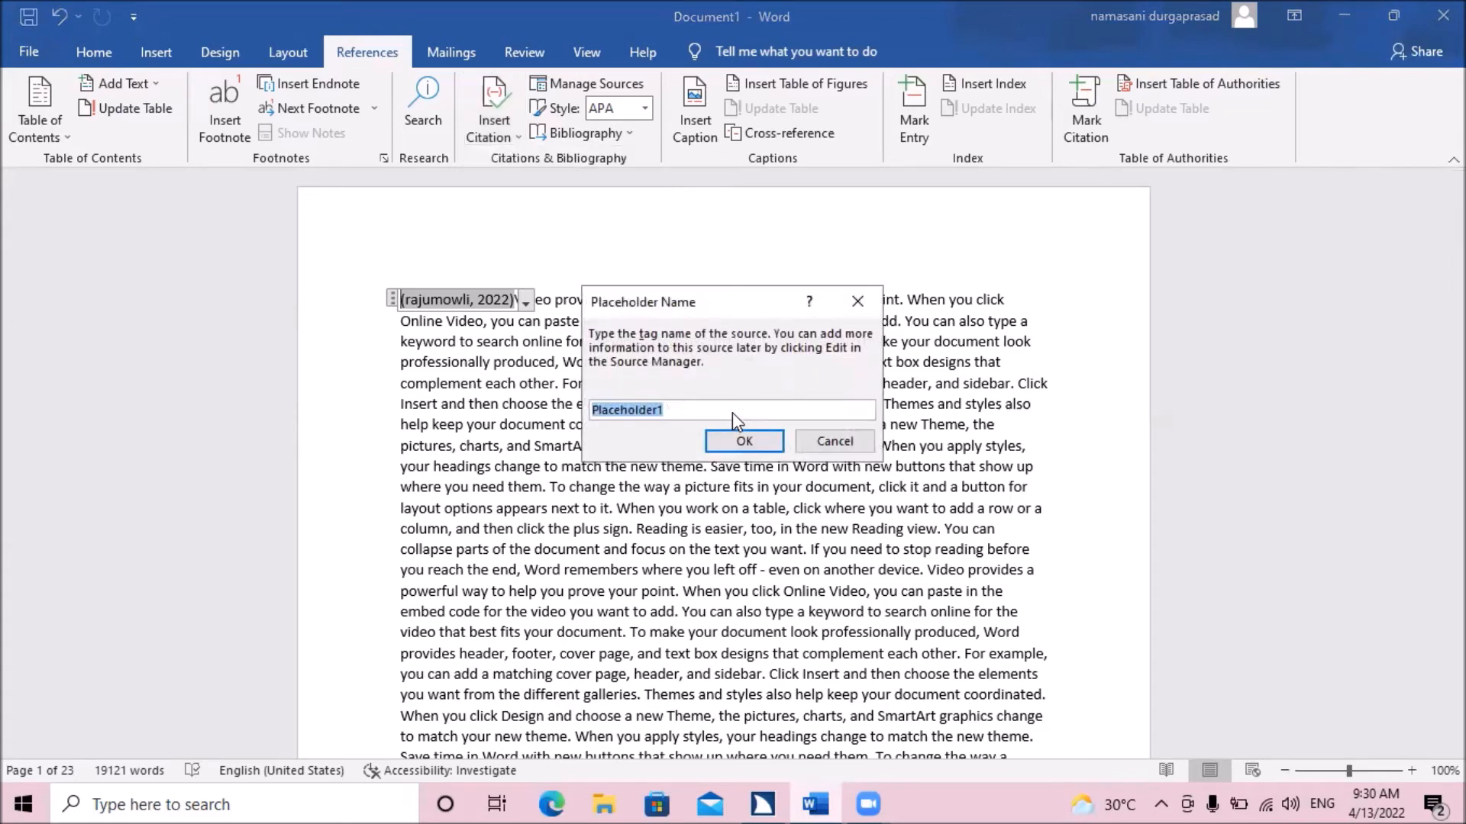
pyautogui.write('pra')
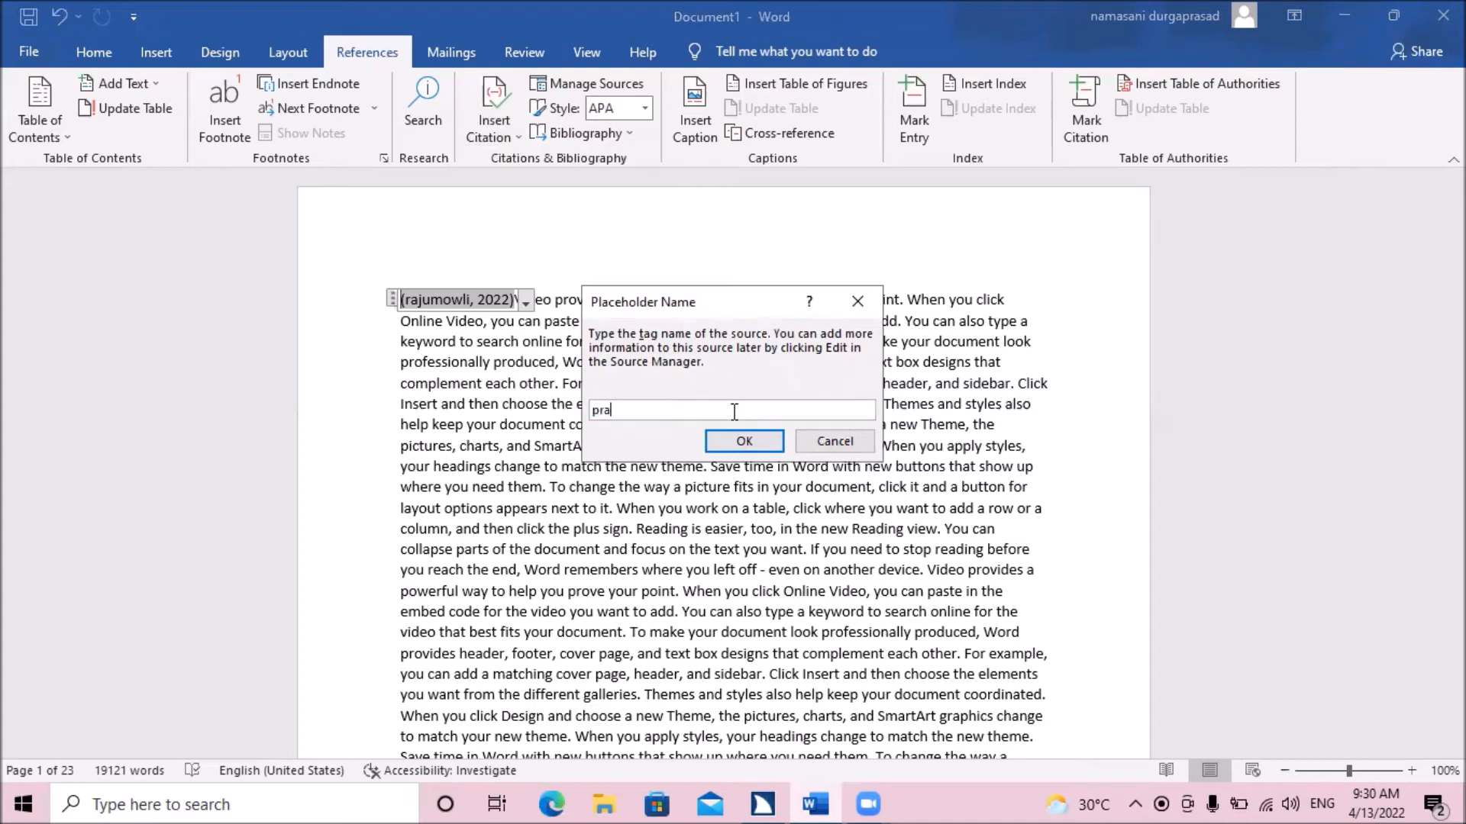
pyautogui.write('sad')
pyautogui.press('Return')
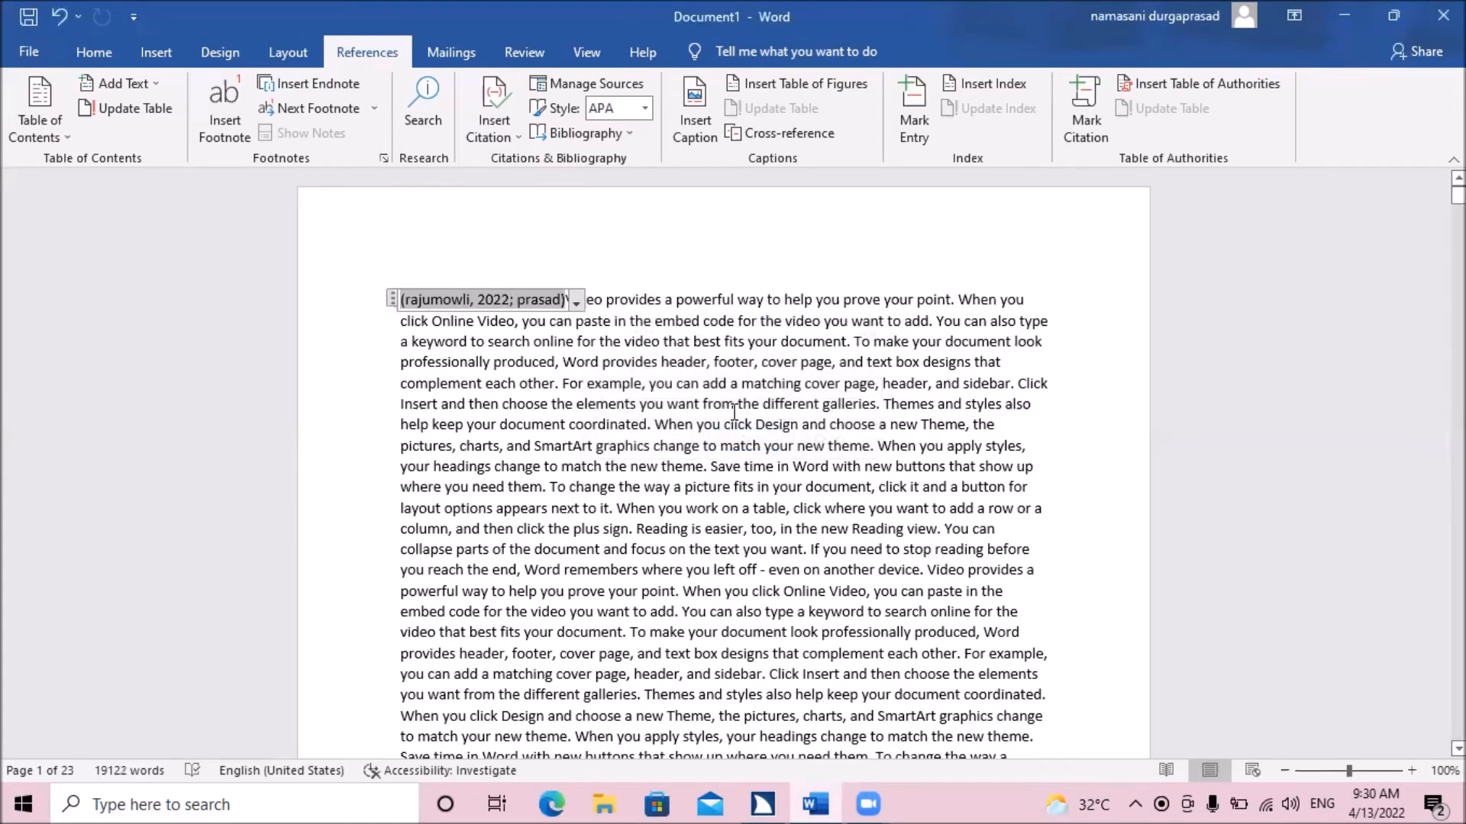
# - Deselect the citation and open the Source Manager to manage the document's sources
pyautogui.press('Left')
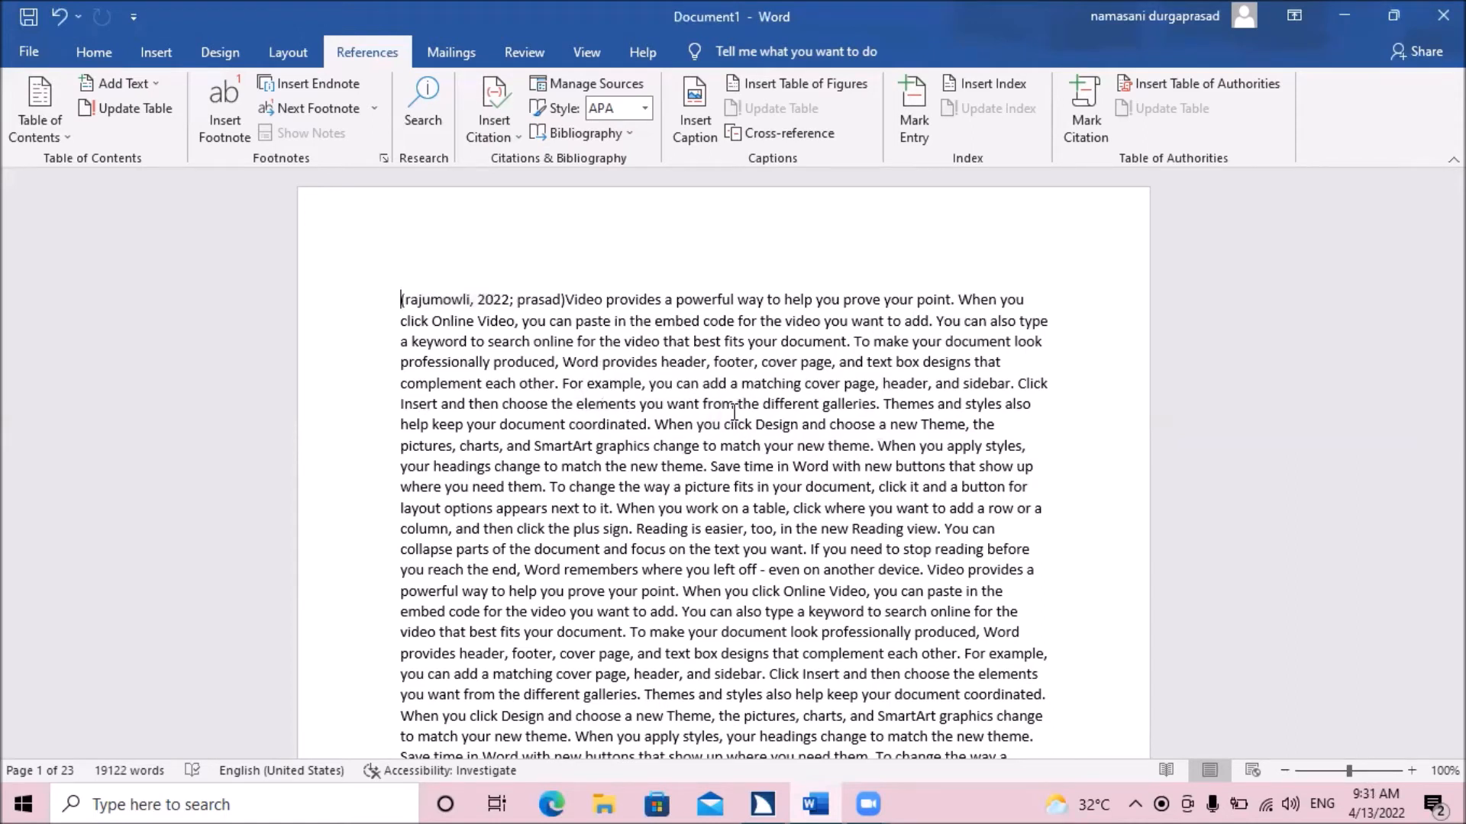
pyautogui.press('alt')
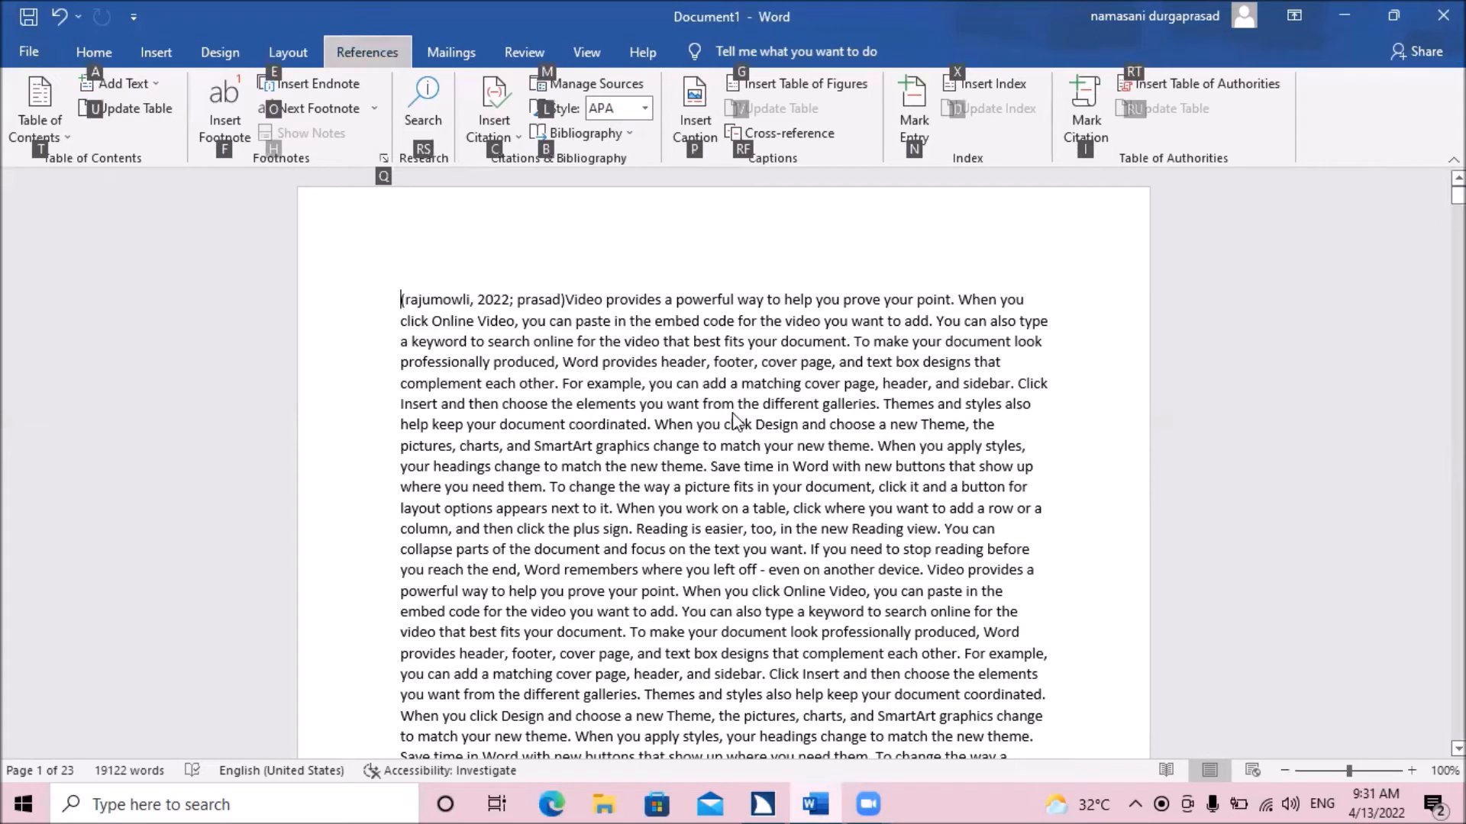
pyautogui.press('Tab')
pyautogui.press('Tab')
pyautogui.press('Tab')
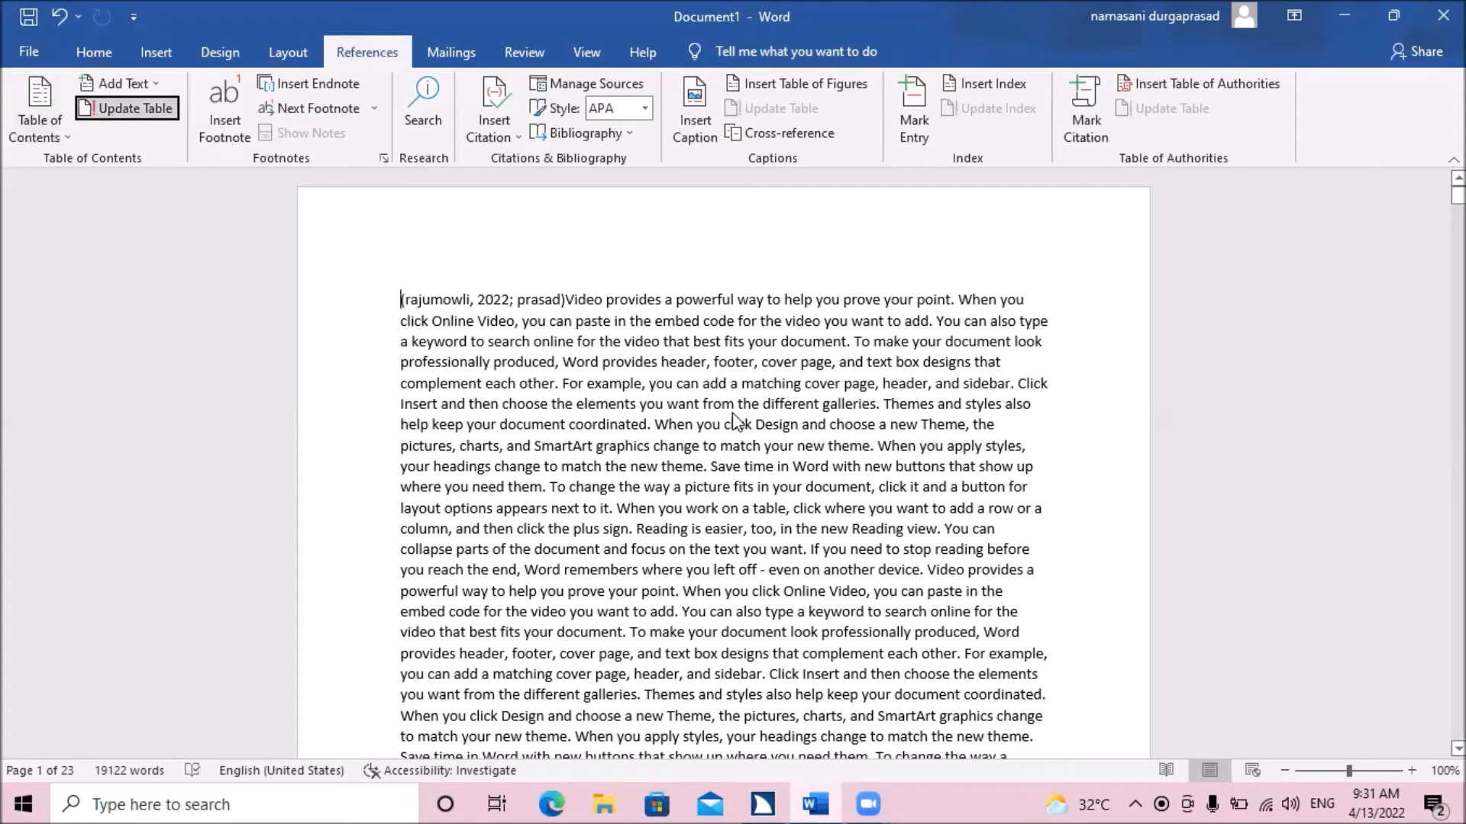
pyautogui.press('Tab')
pyautogui.press('Tab')
pyautogui.press('Tab')
pyautogui.press('Tab')
pyautogui.press('Tab')
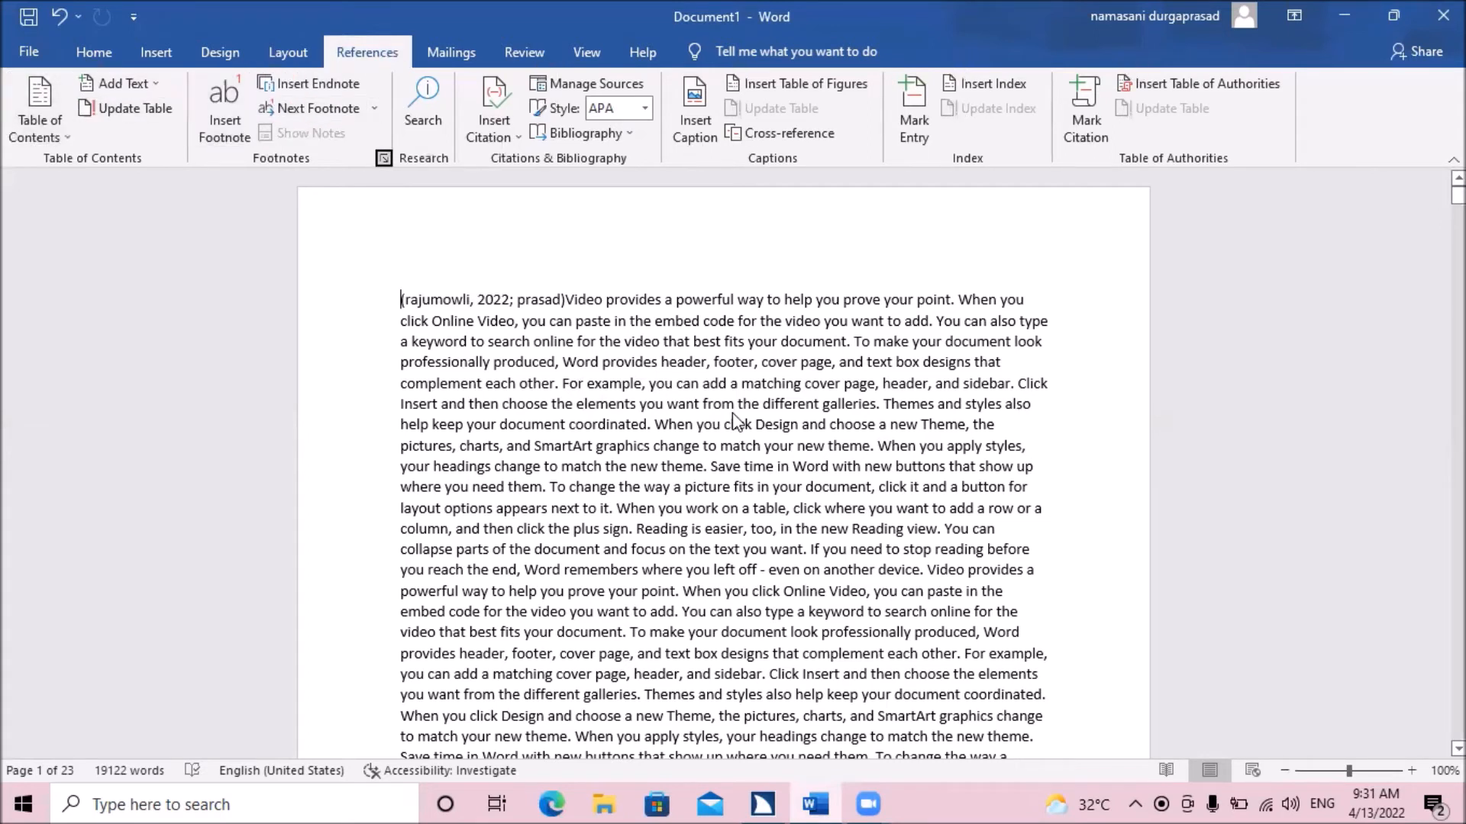
pyautogui.press('Tab')
pyautogui.press('Tab')
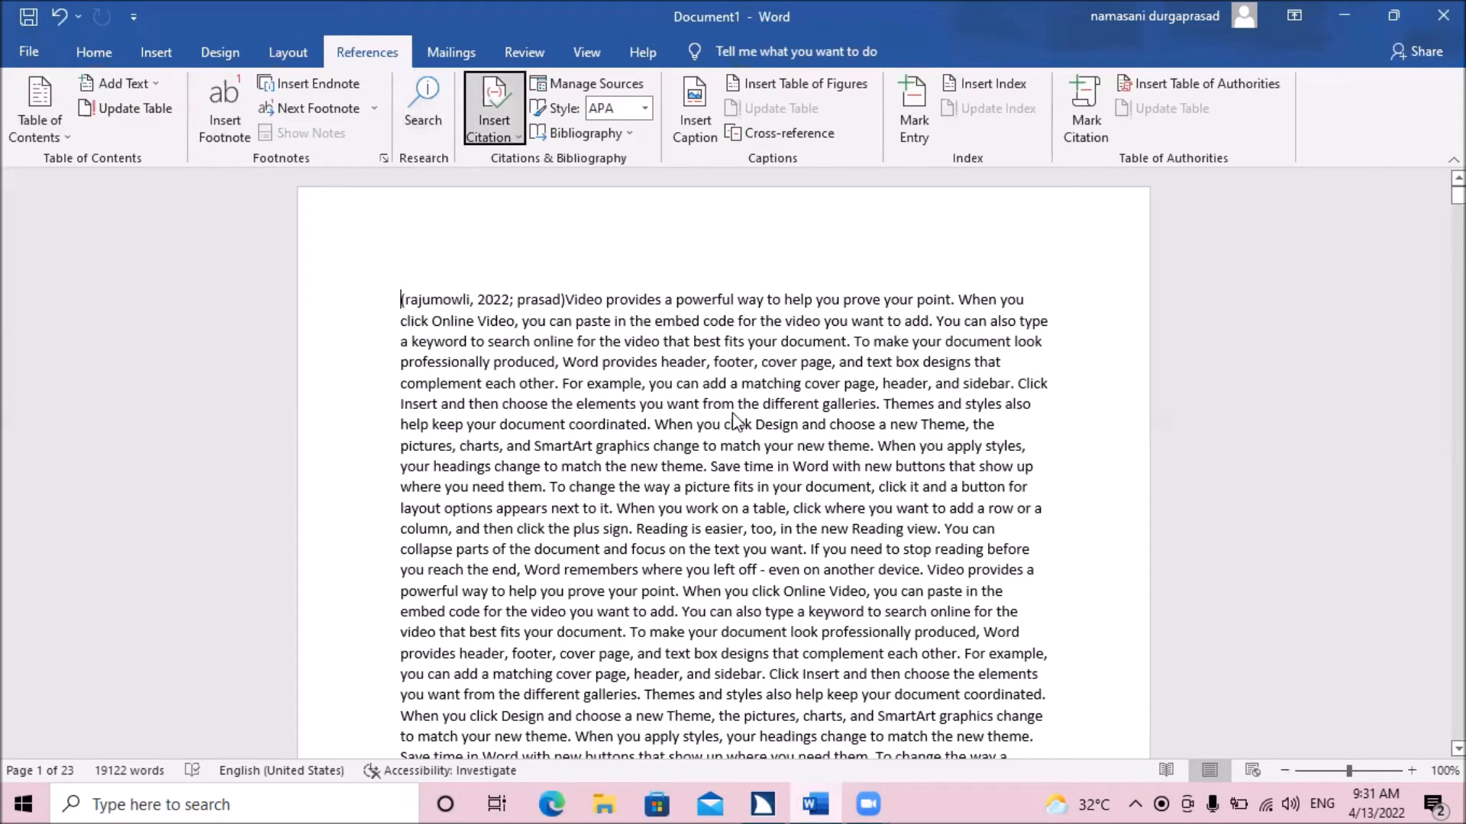
pyautogui.press('Tab')
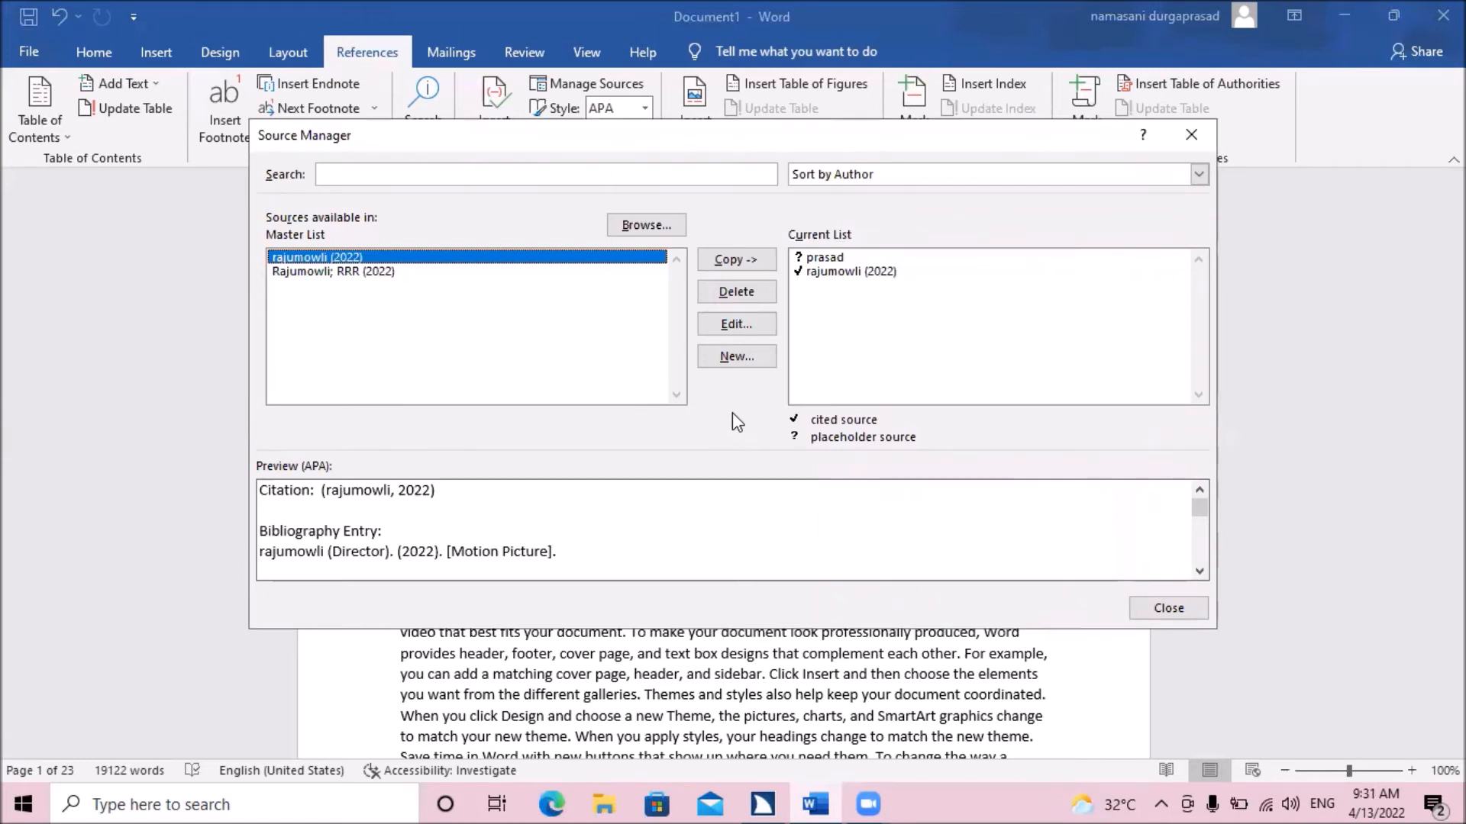
# - Compare the previews of the two film sources in the master list and review the actions available for the RRR source
pyautogui.press('Down')
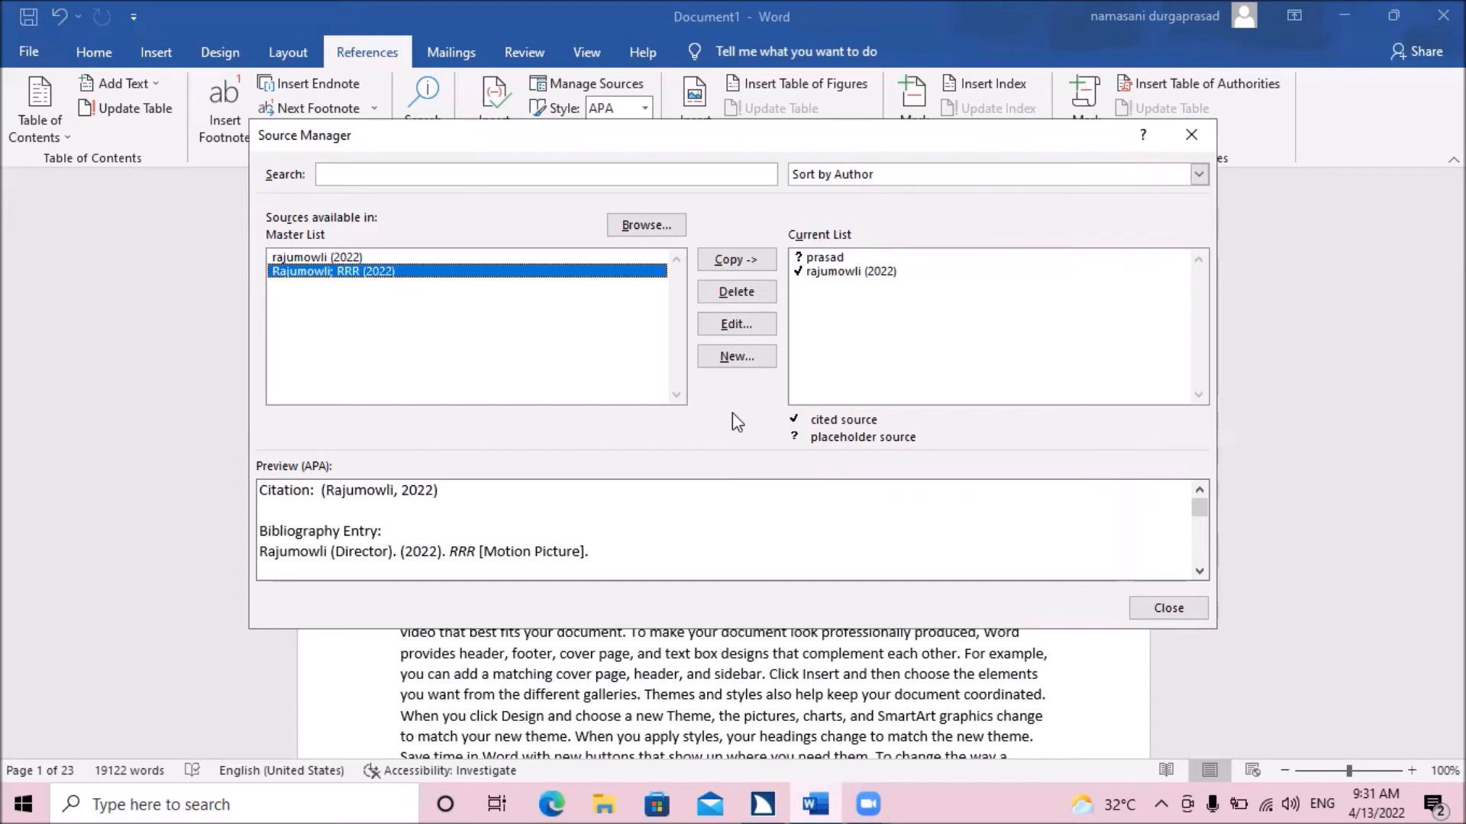
pyautogui.press('Up')
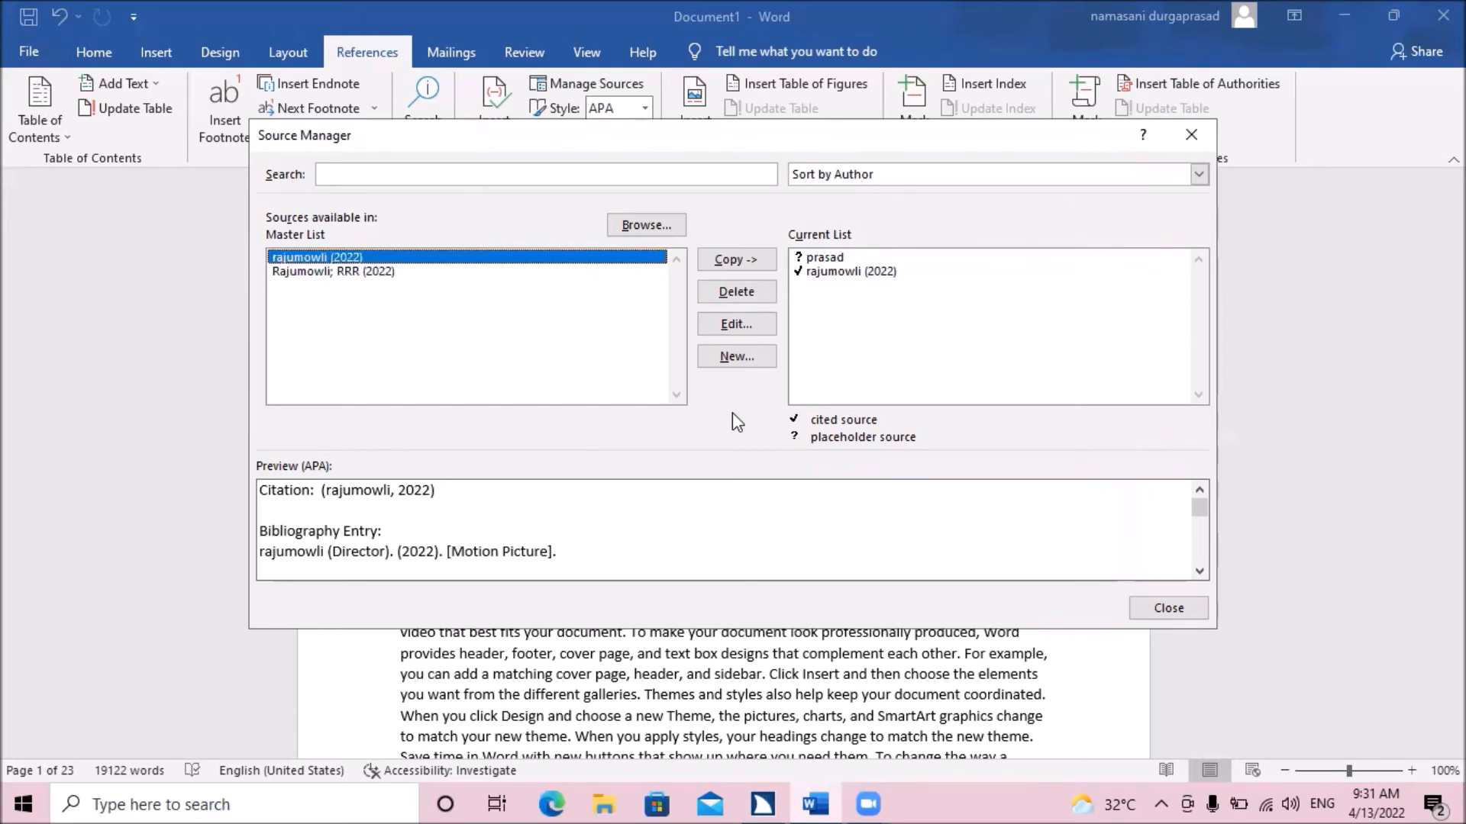
pyautogui.press('Down')
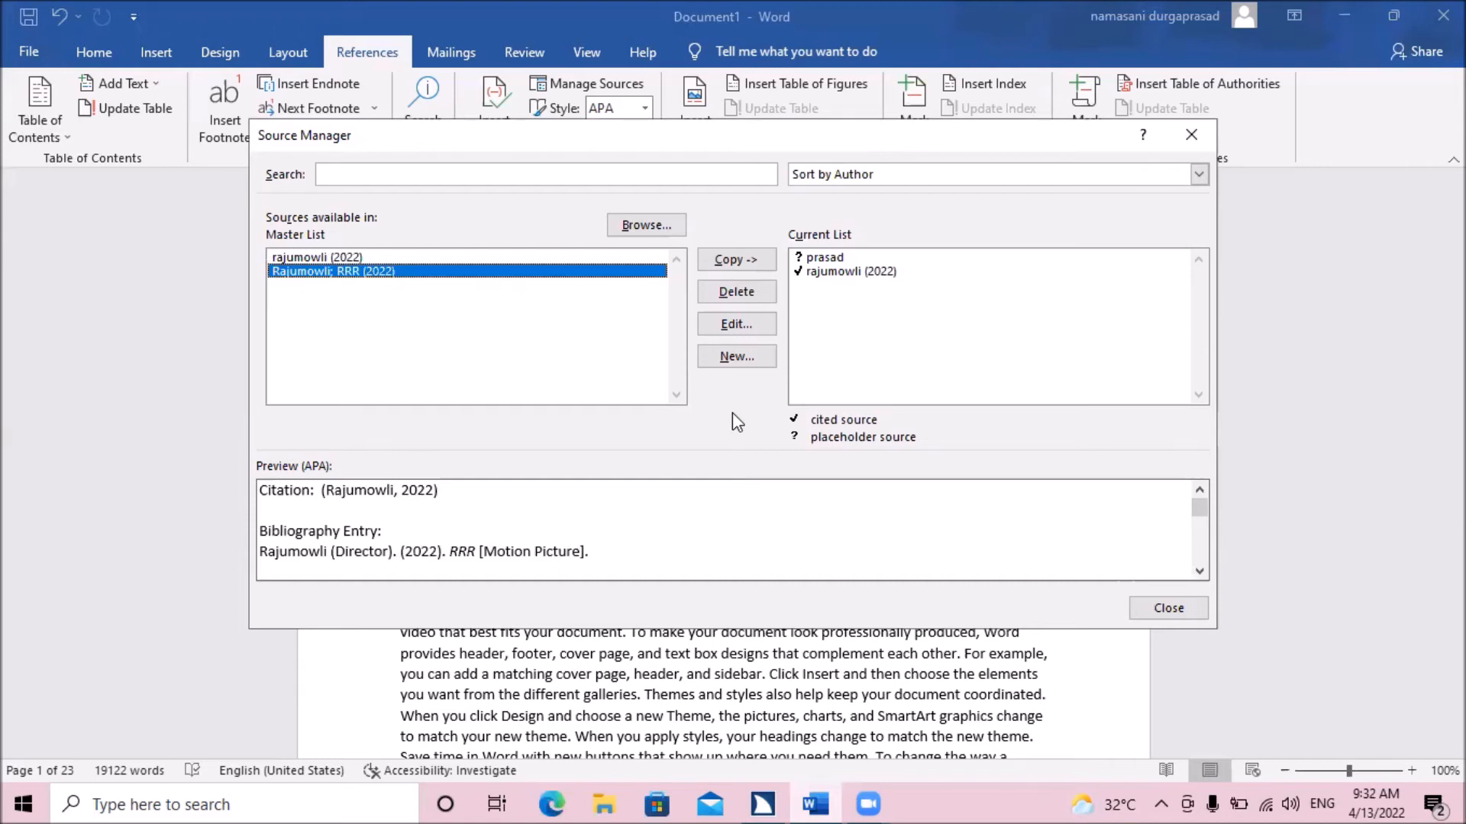
pyautogui.press('Tab')
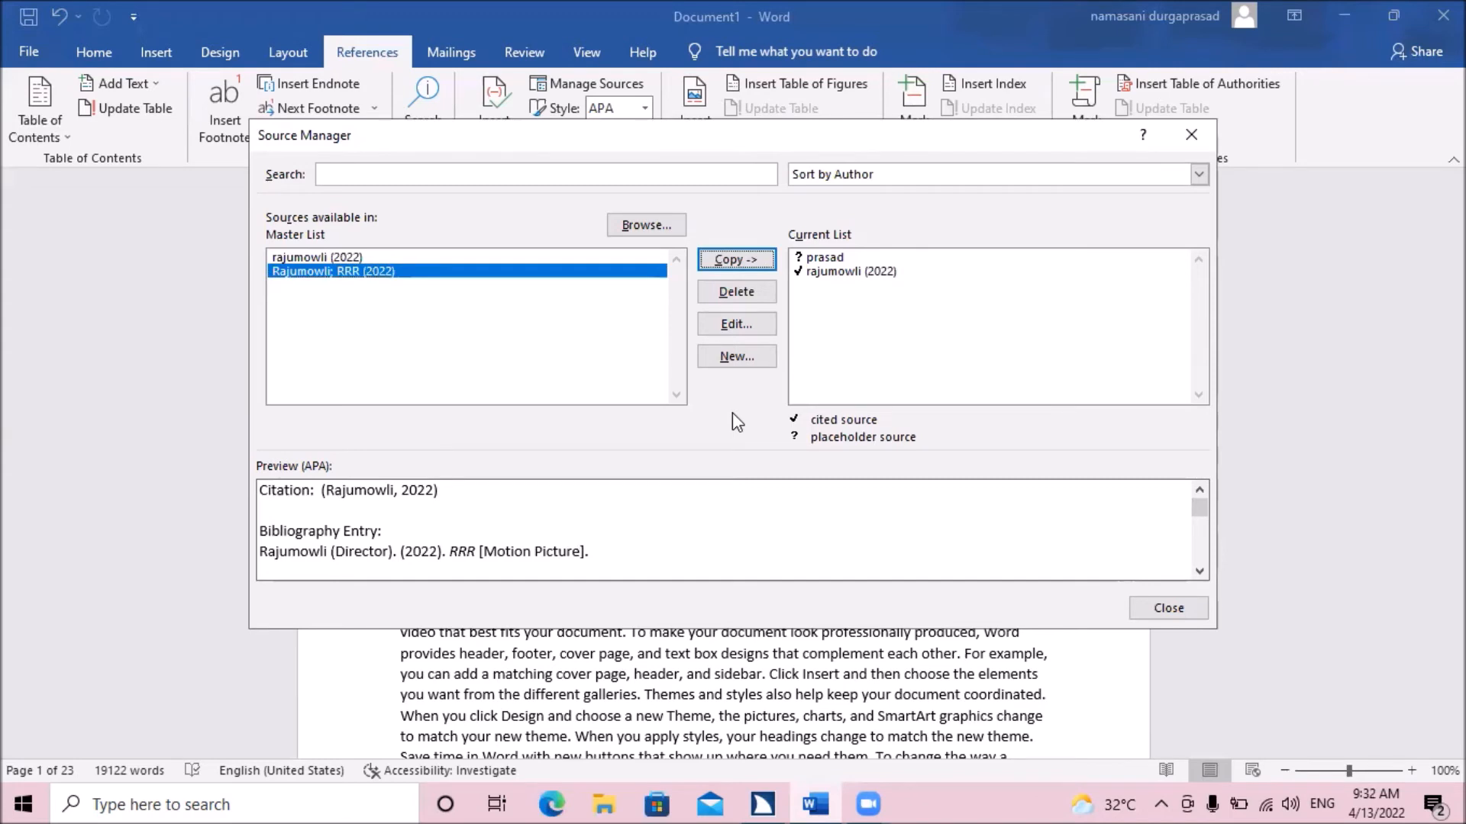
pyautogui.press('Tab')
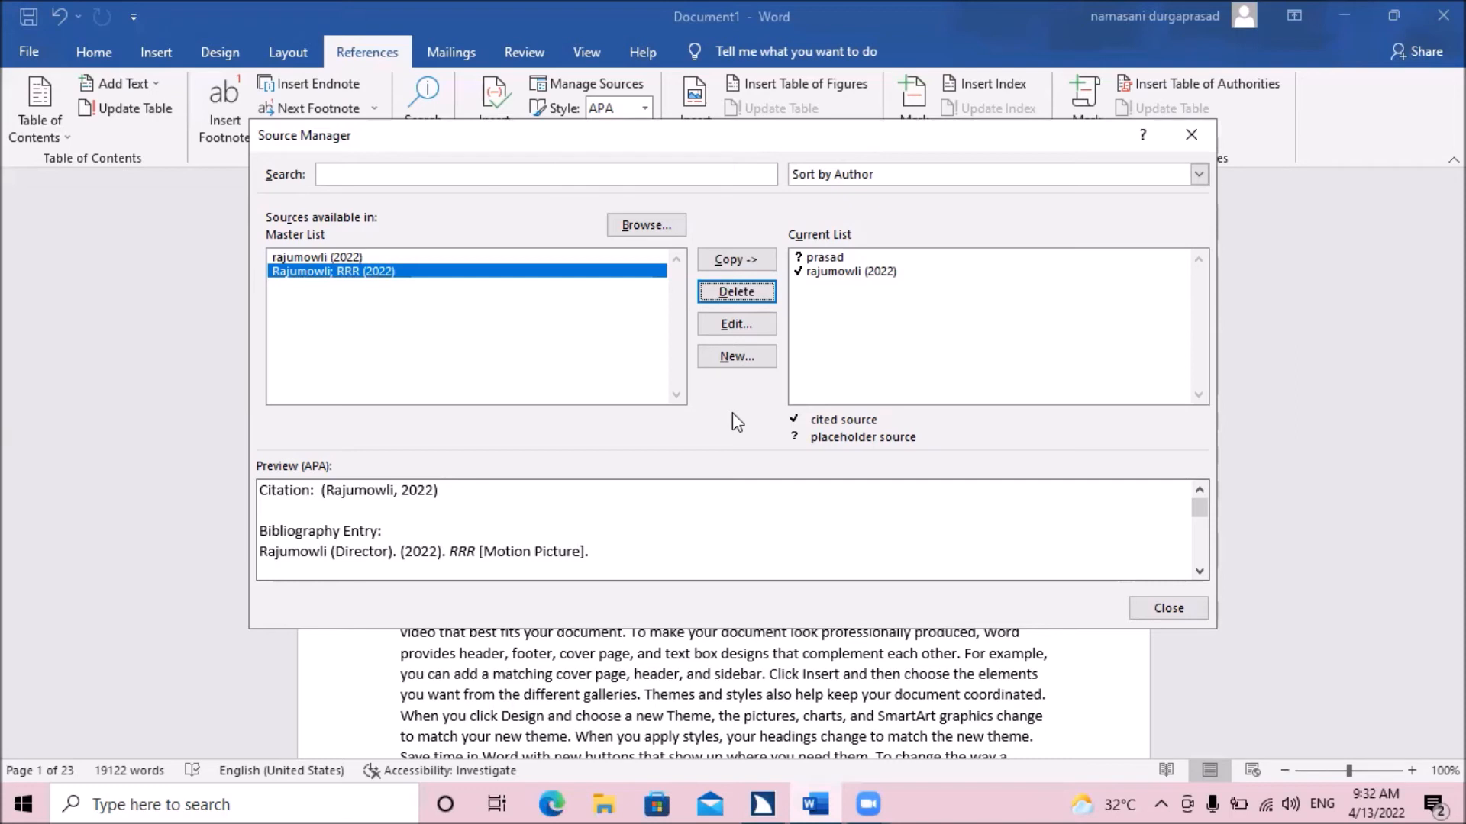
pyautogui.press('Tab')
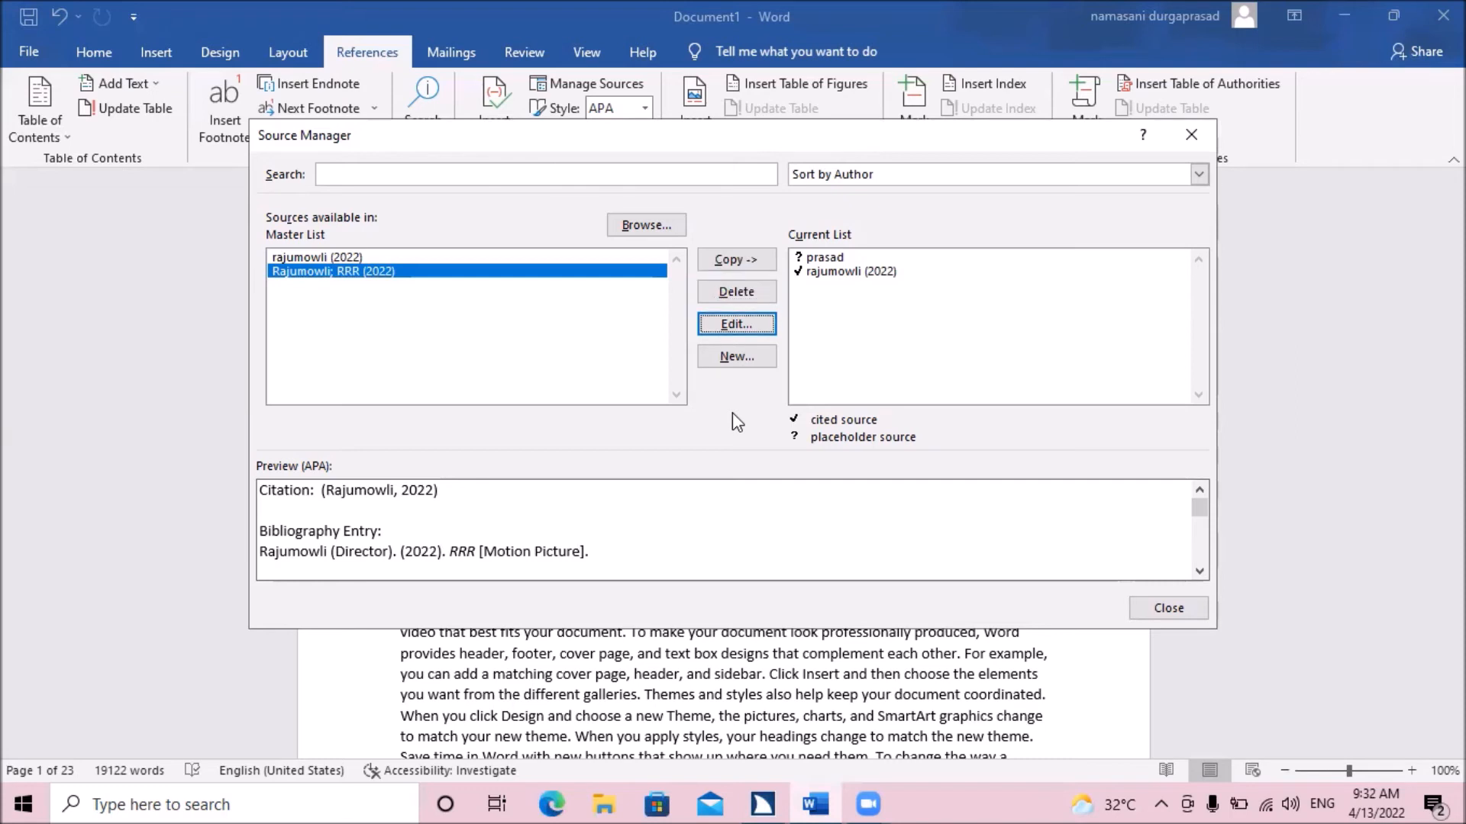
pyautogui.press('Tab')
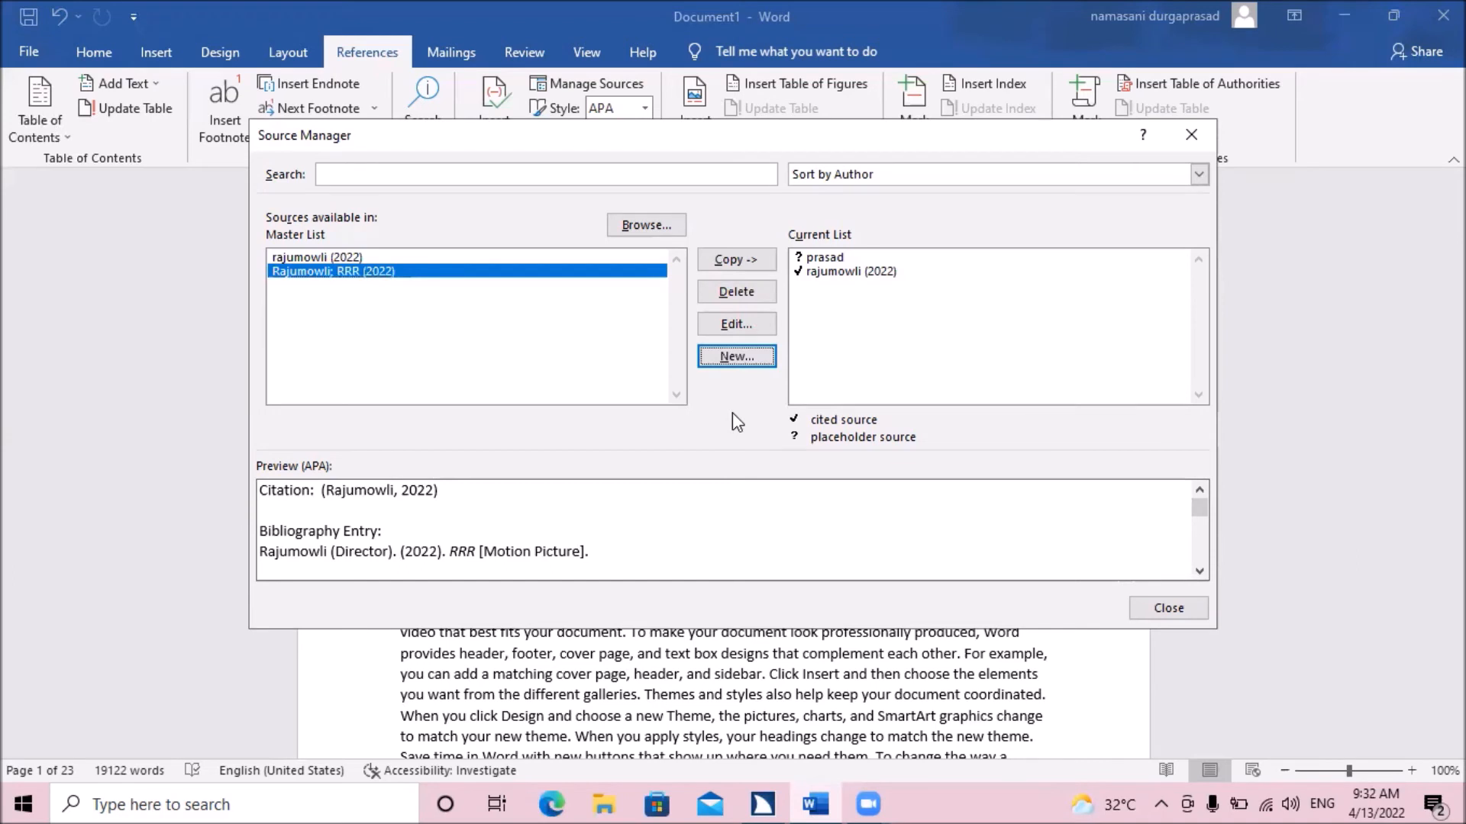
pyautogui.press('Tab')
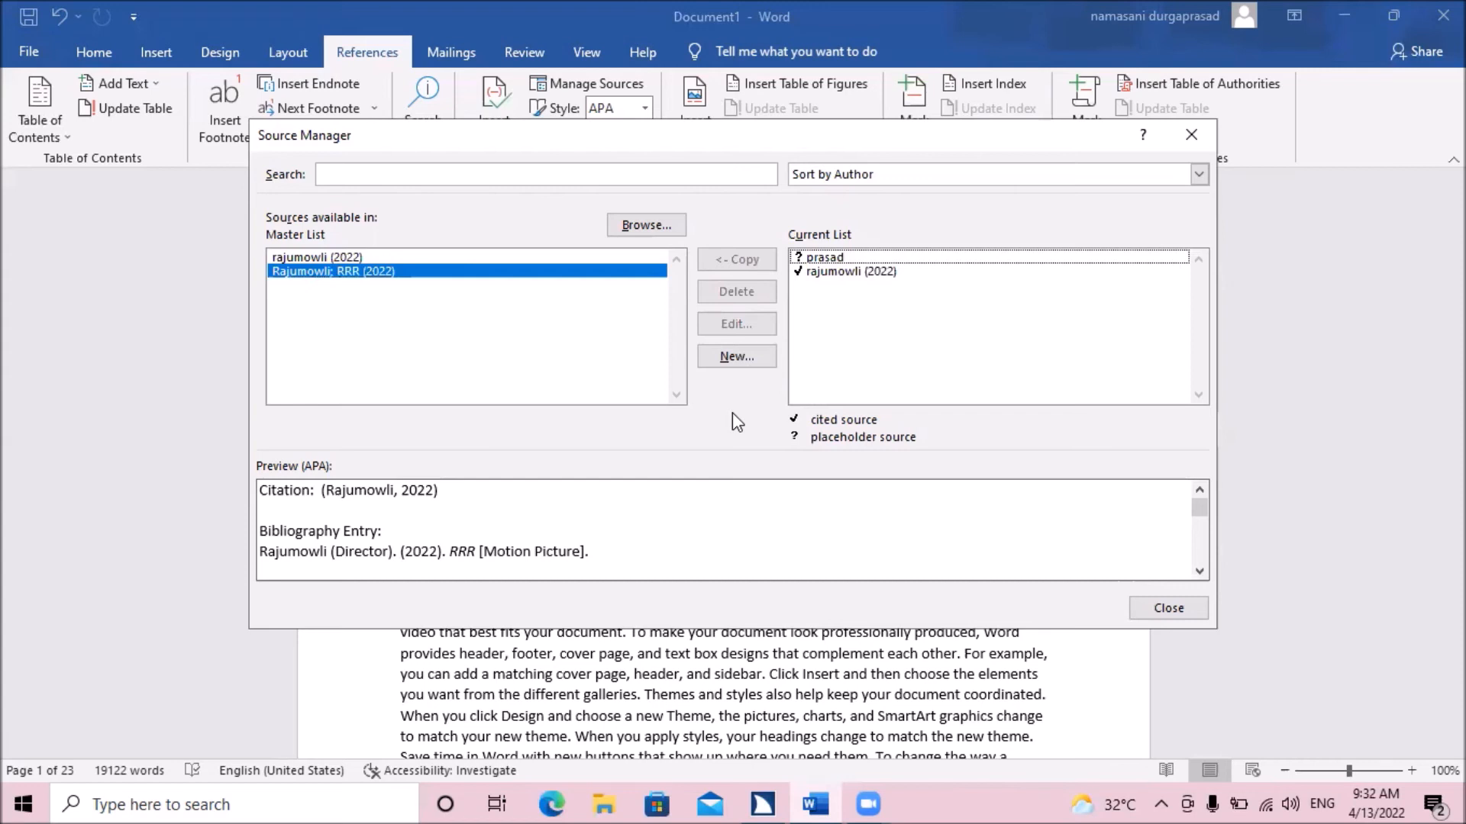
# - Return to the master list, deselect the RRR source, and check the previews of both film sources again, ending on RRR
pyautogui.hotkey('shift', 'Tab')
pyautogui.hotkey('shift', 'Tab')
pyautogui.hotkey('shift', 'Tab')
pyautogui.hotkey('shift', 'Tab')
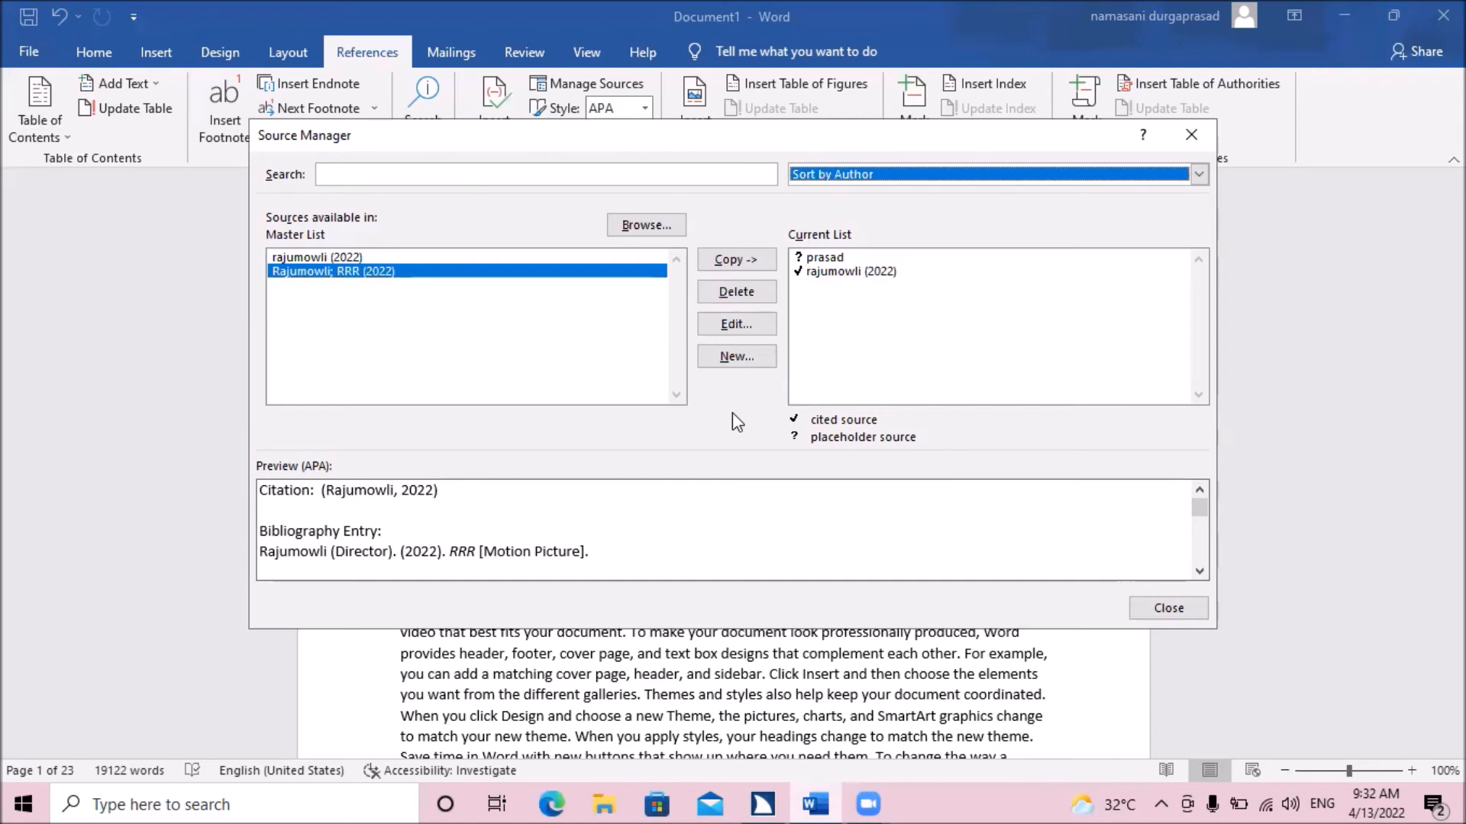
pyautogui.press('Tab')
pyautogui.press('Tab')
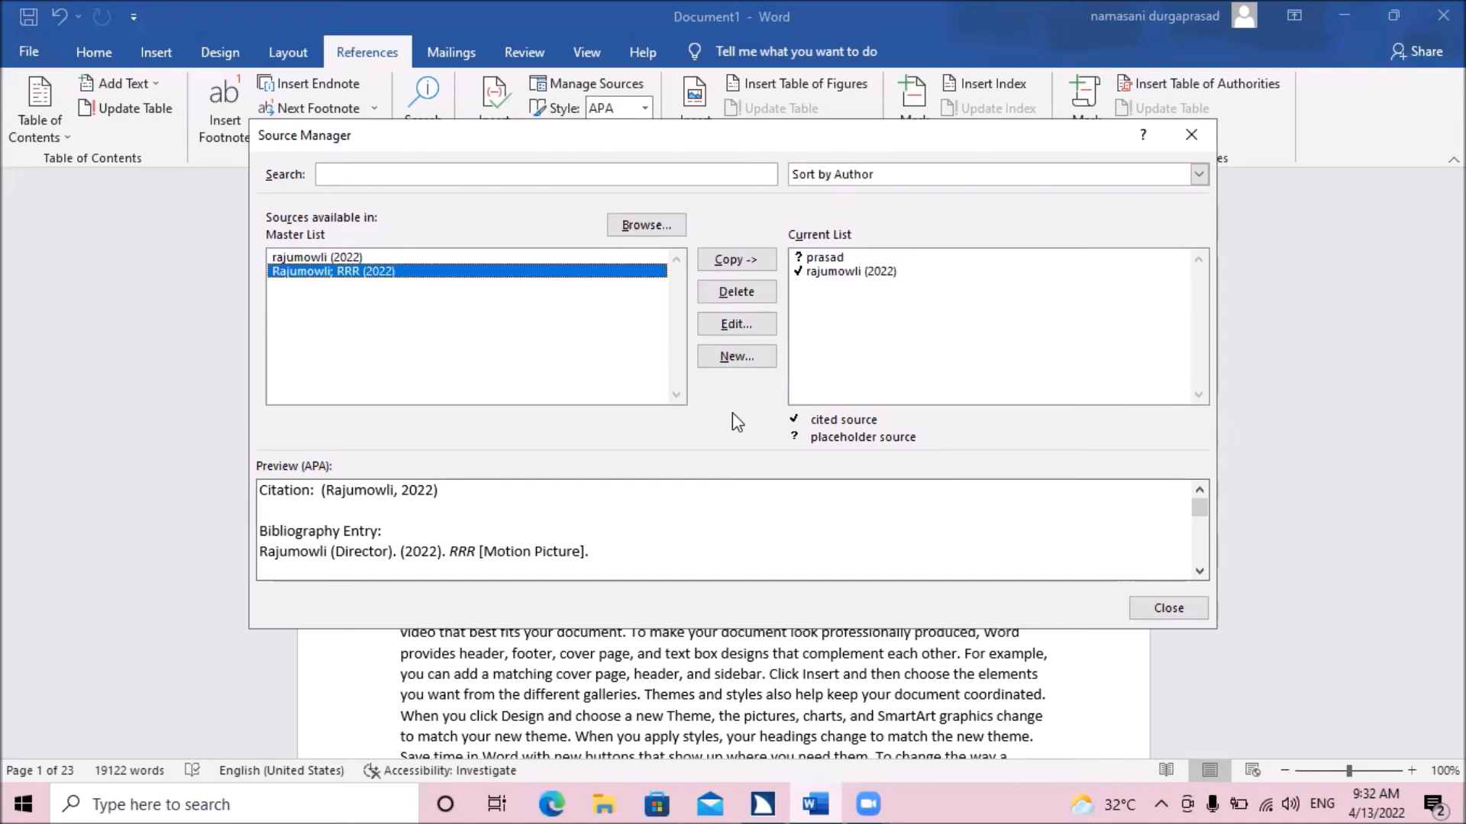
pyautogui.hotkey('ctrl', 'space')
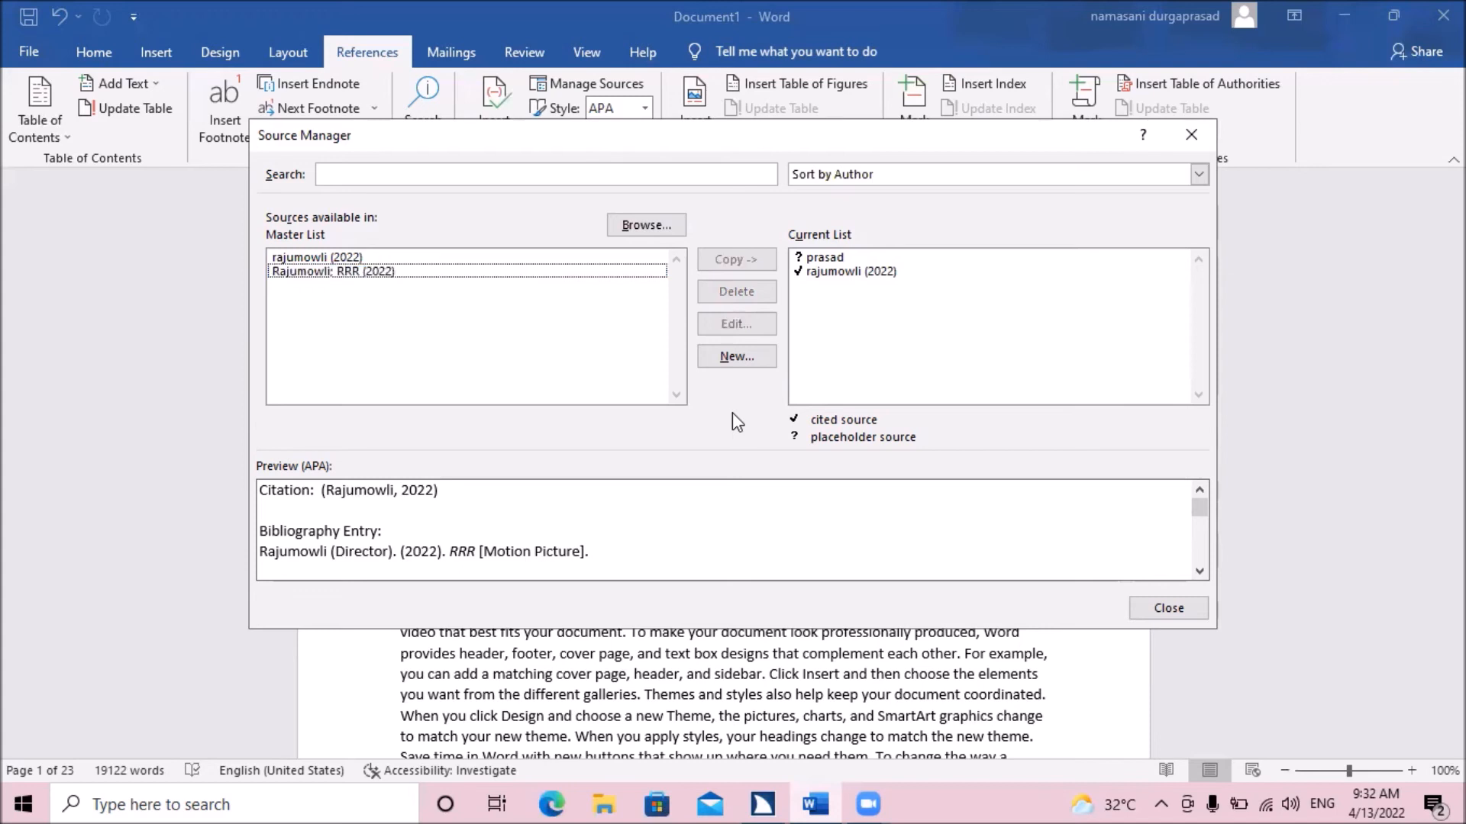
pyautogui.press('space')
pyautogui.press('Up')
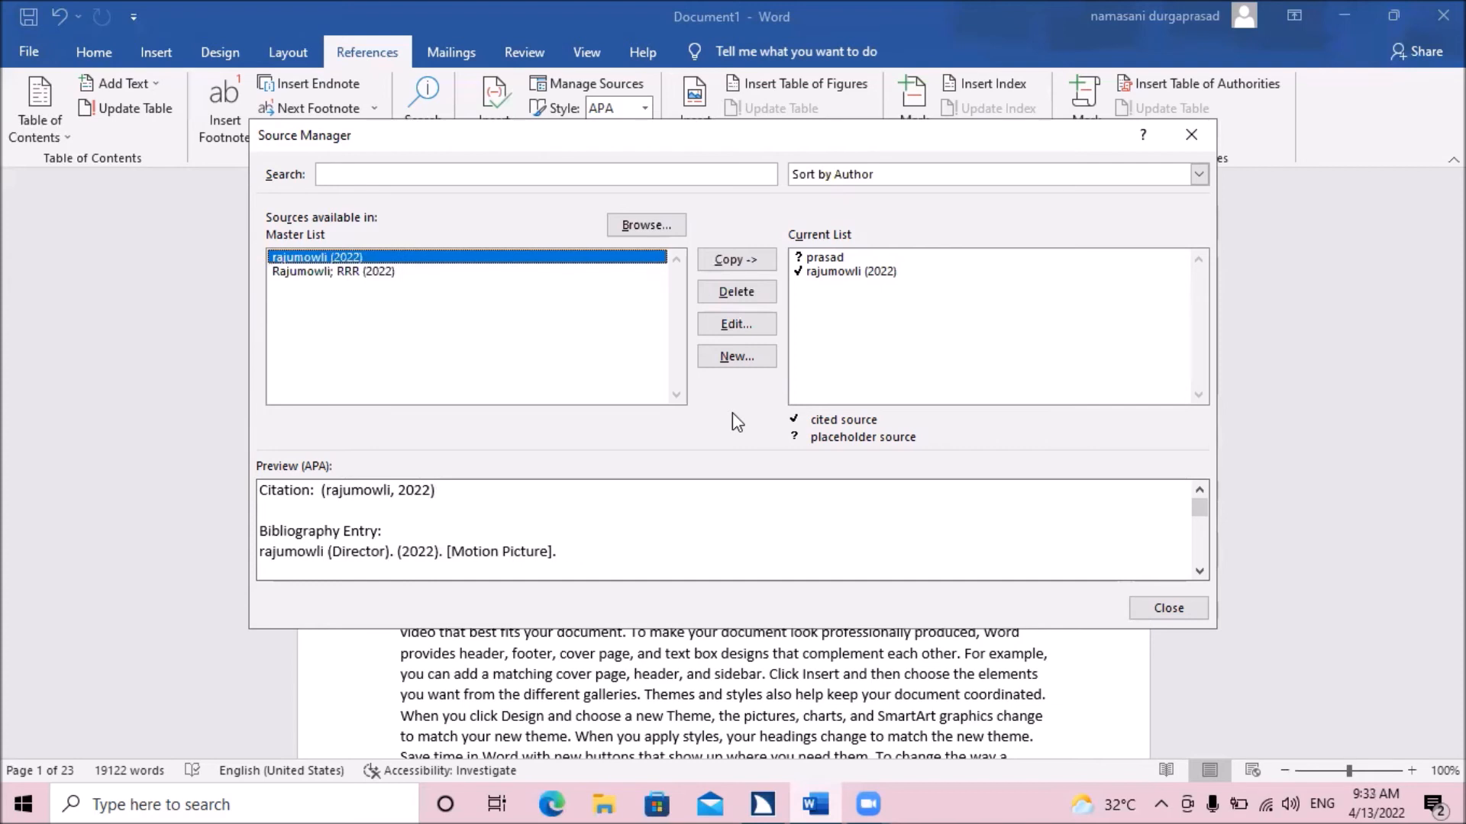
pyautogui.press('Down')
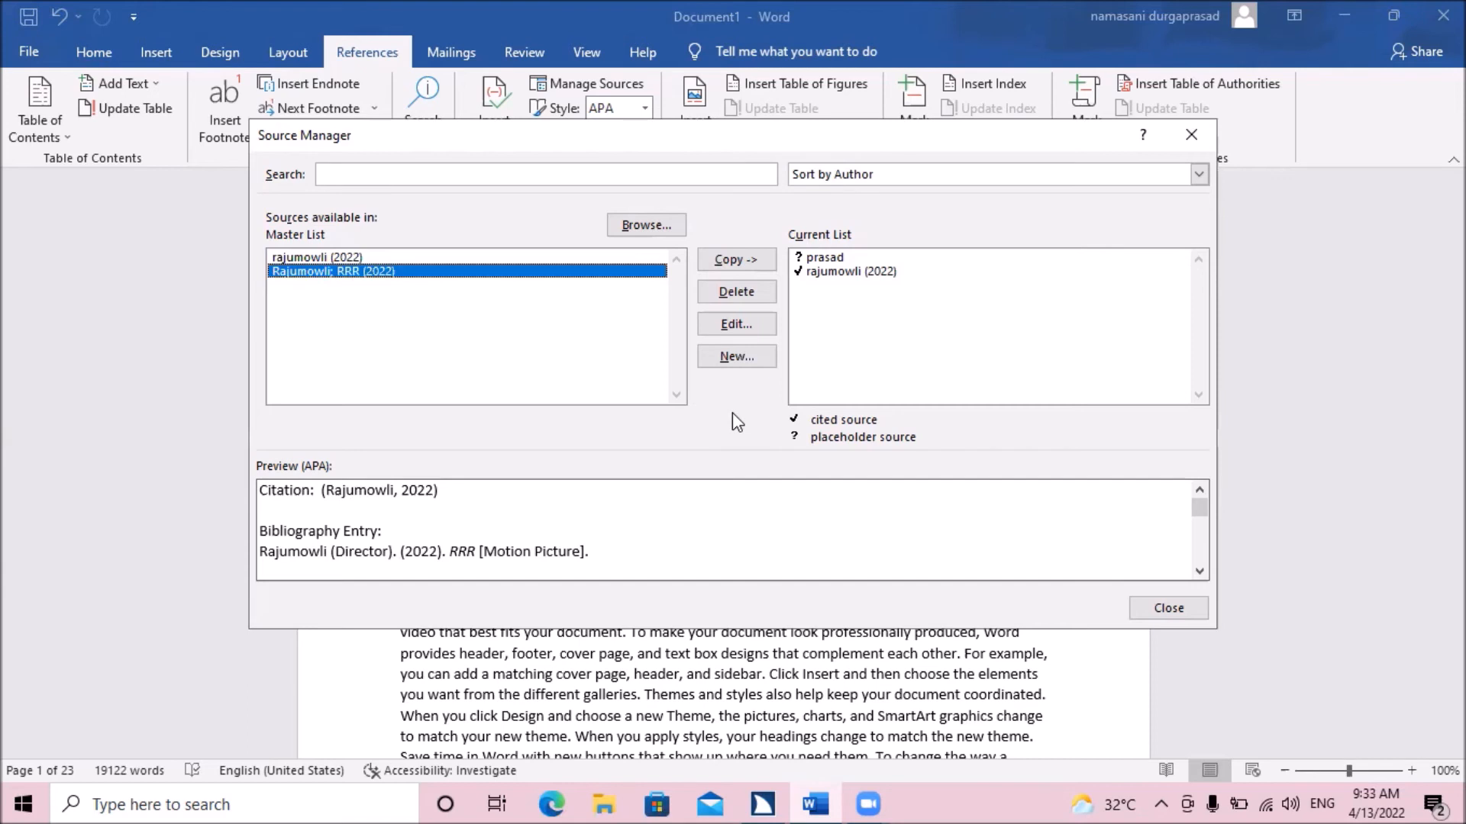
# - Review the remaining Source Manager controls, including the sort order and browsing for other source lists, and close the Source Manager
pyautogui.press('Tab')
pyautogui.press('Tab')
pyautogui.press('Tab')
pyautogui.press('Tab')
pyautogui.press('Tab')
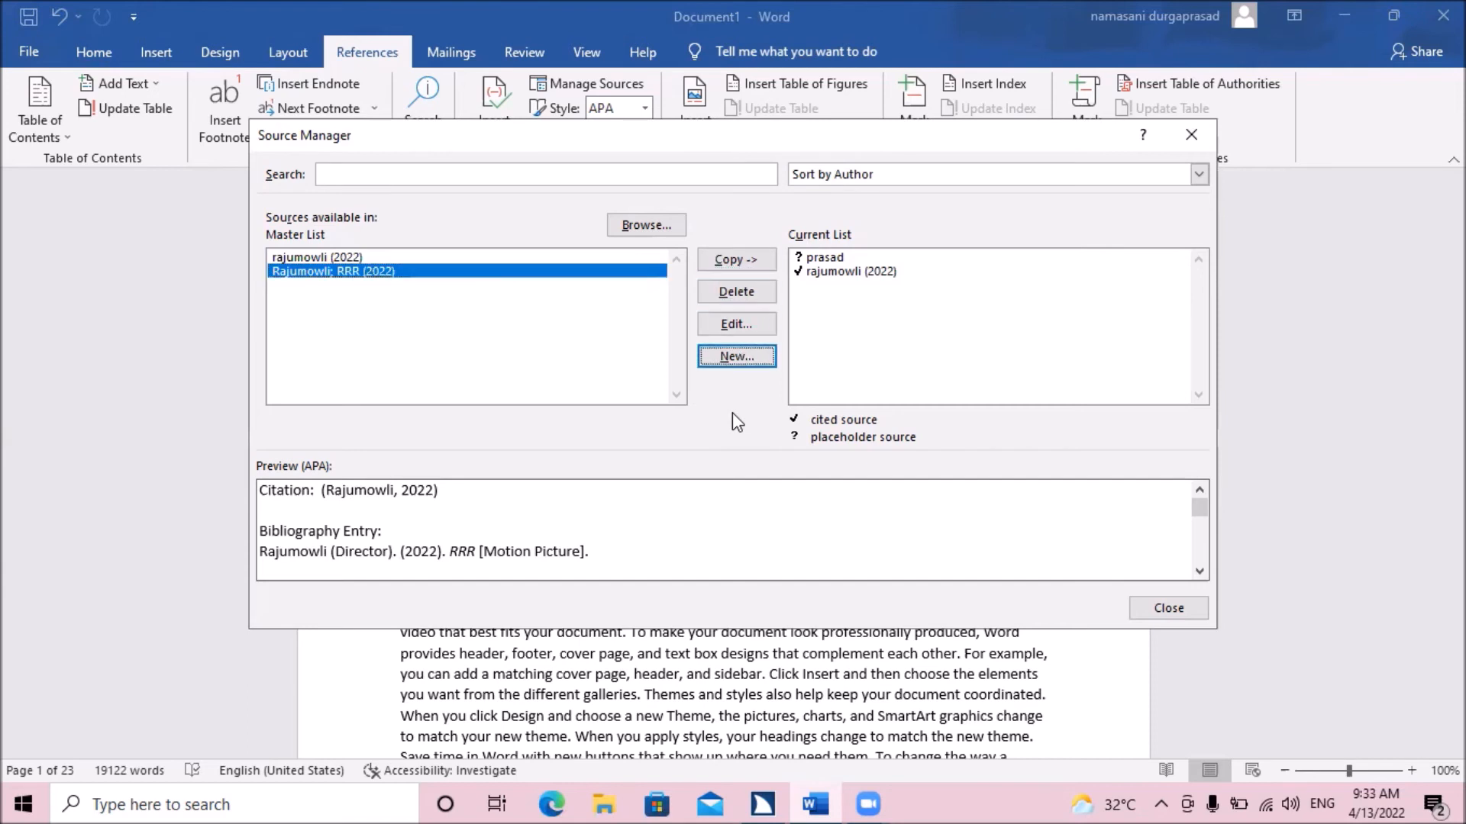
pyautogui.press('Tab')
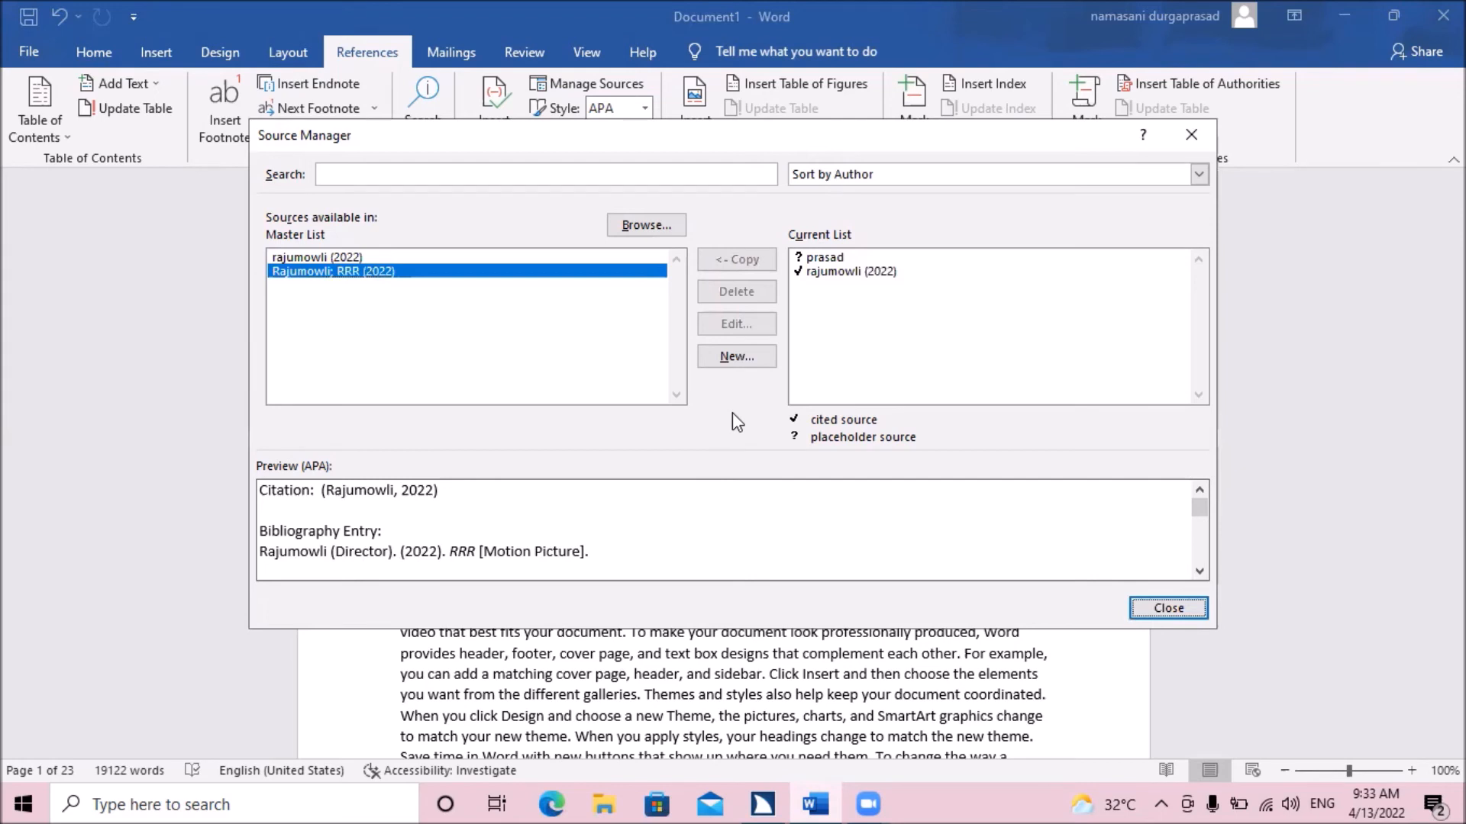
pyautogui.press('Tab')
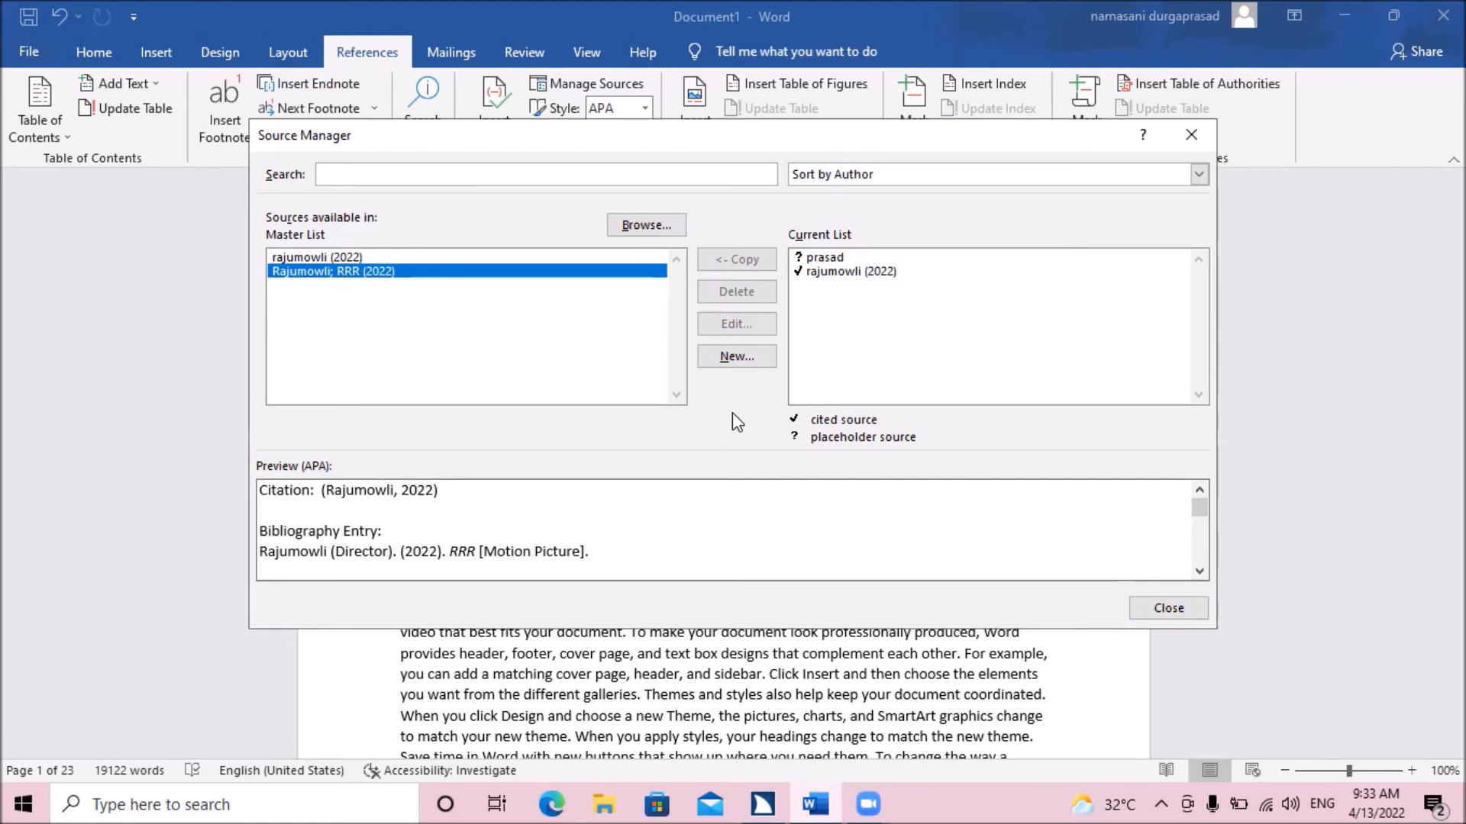
pyautogui.press('Tab')
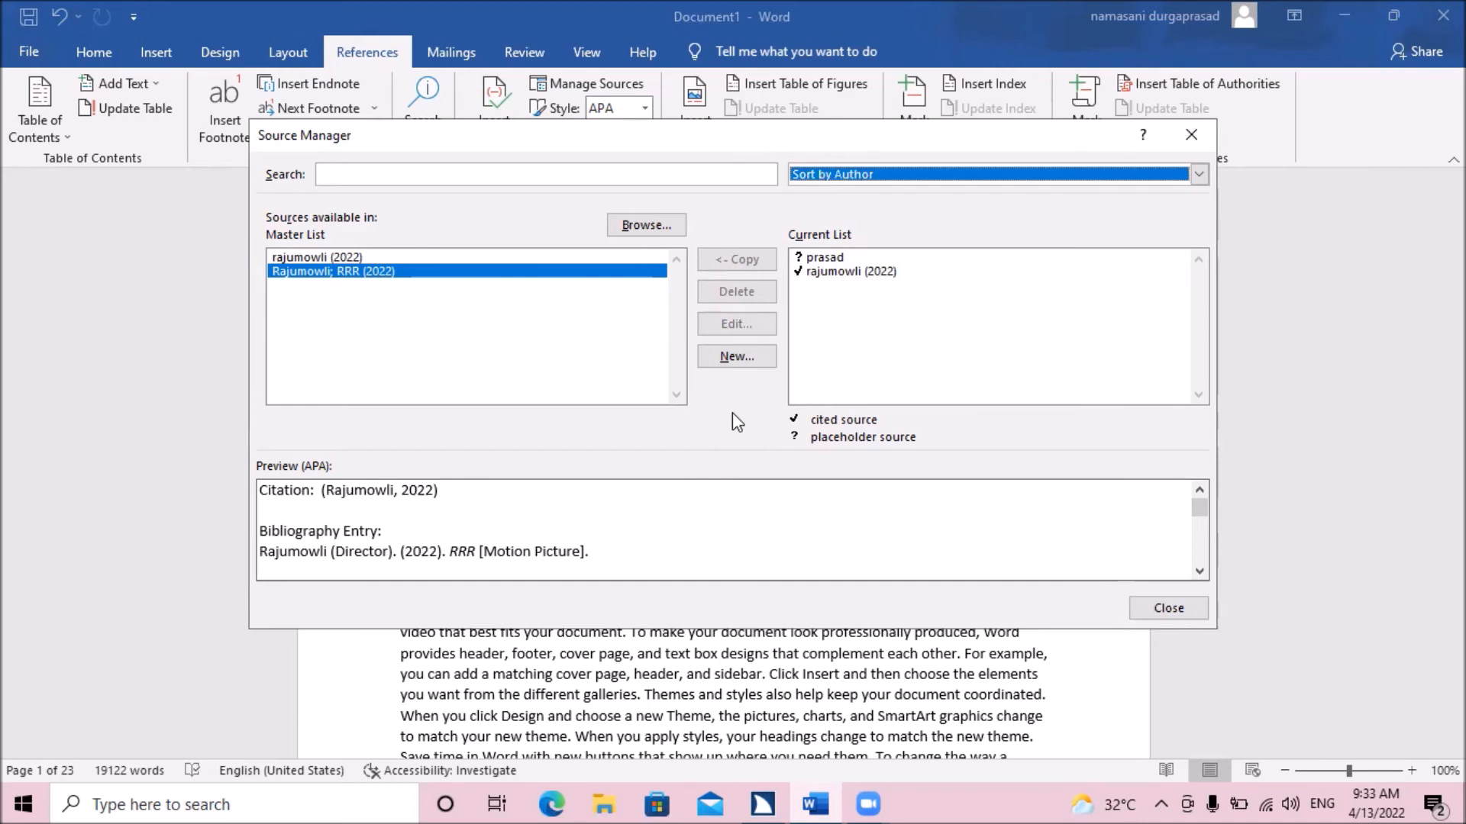
pyautogui.press('Tab')
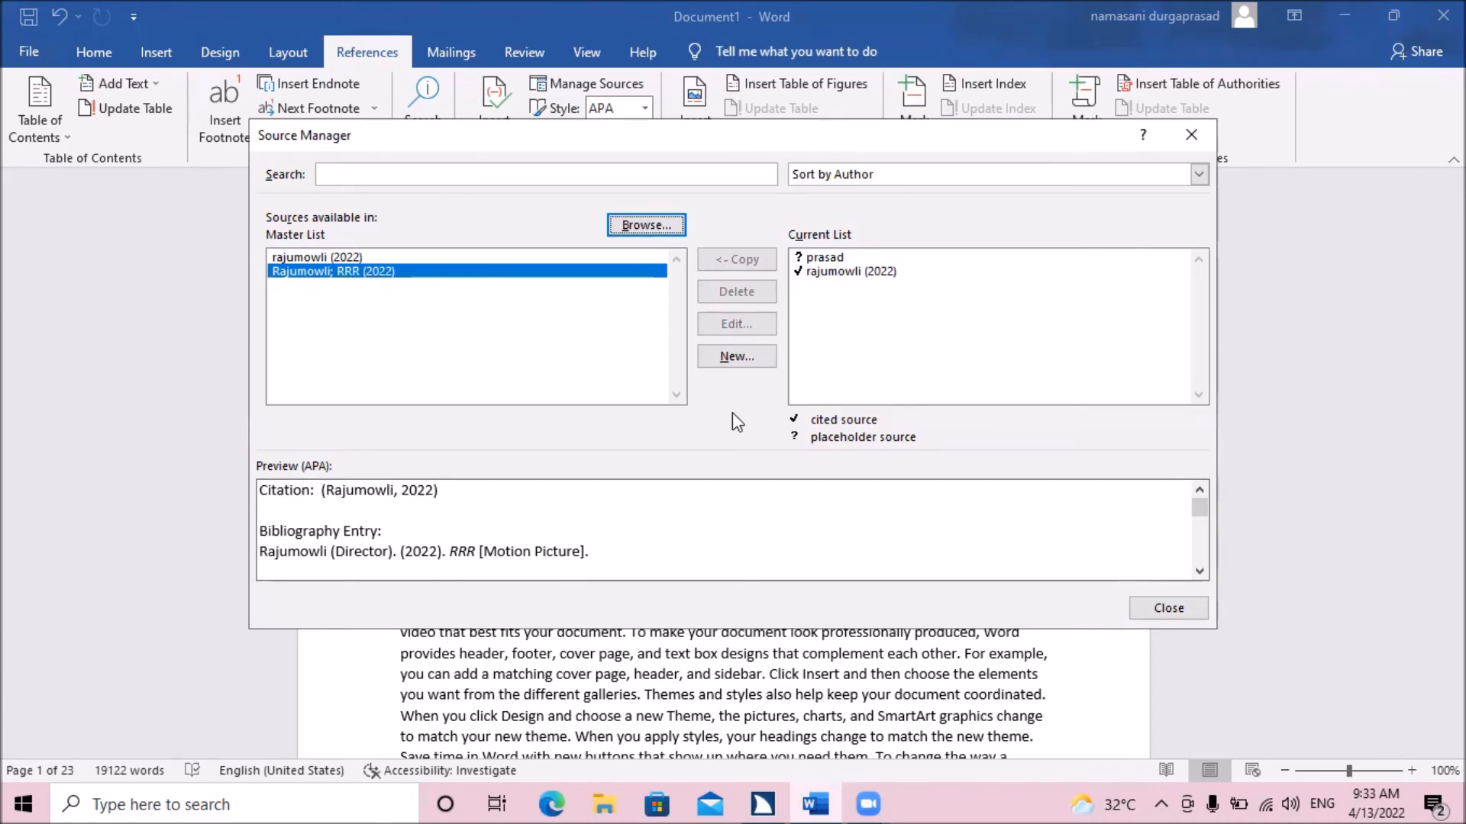
pyautogui.press('Escape')
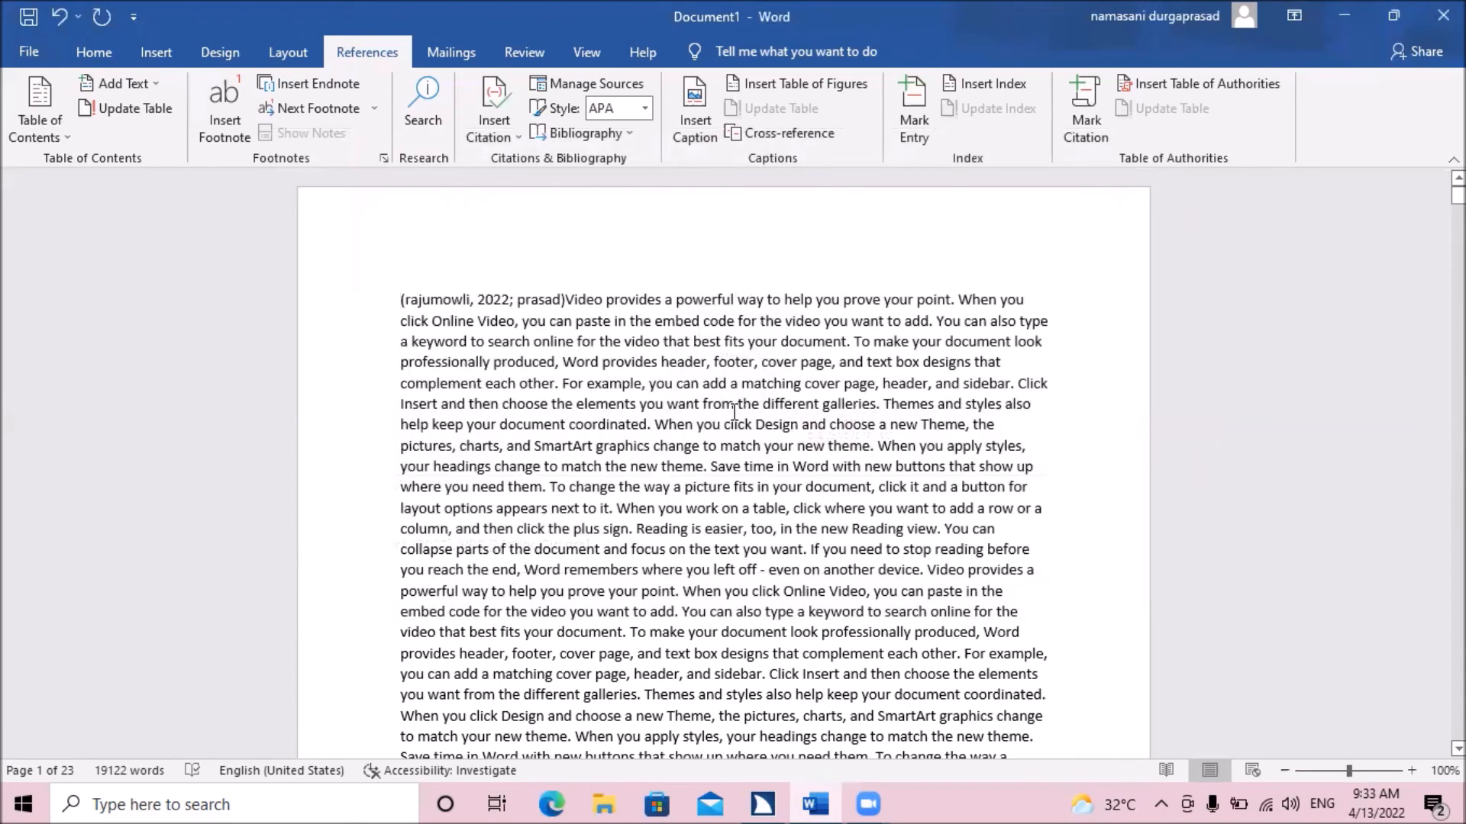
# - Check the citation at the start of the document and change the document's citation style to MLA Seventh Edition
pyautogui.hotkey('shift', 'Right')
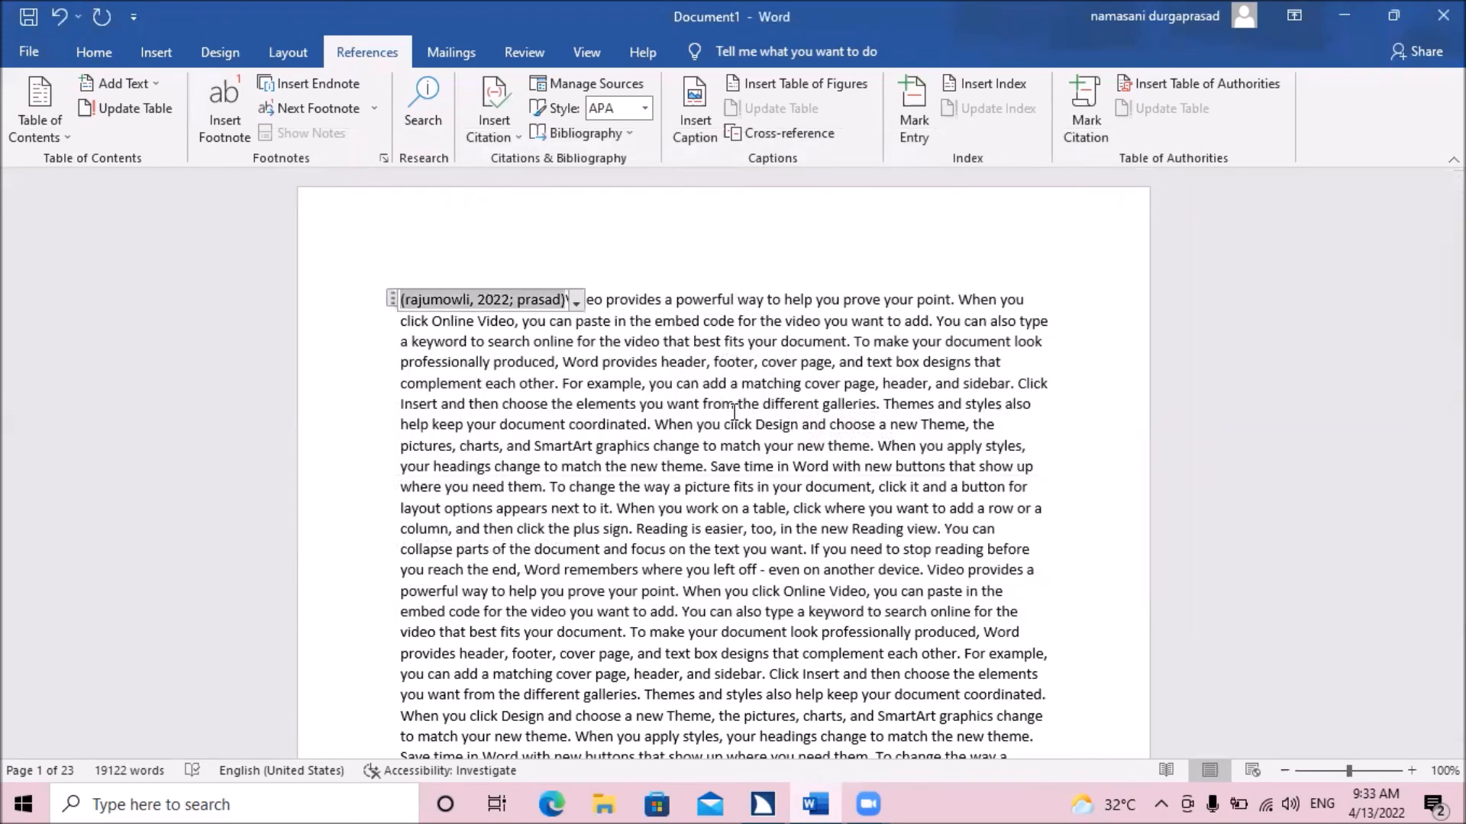
pyautogui.press('Left')
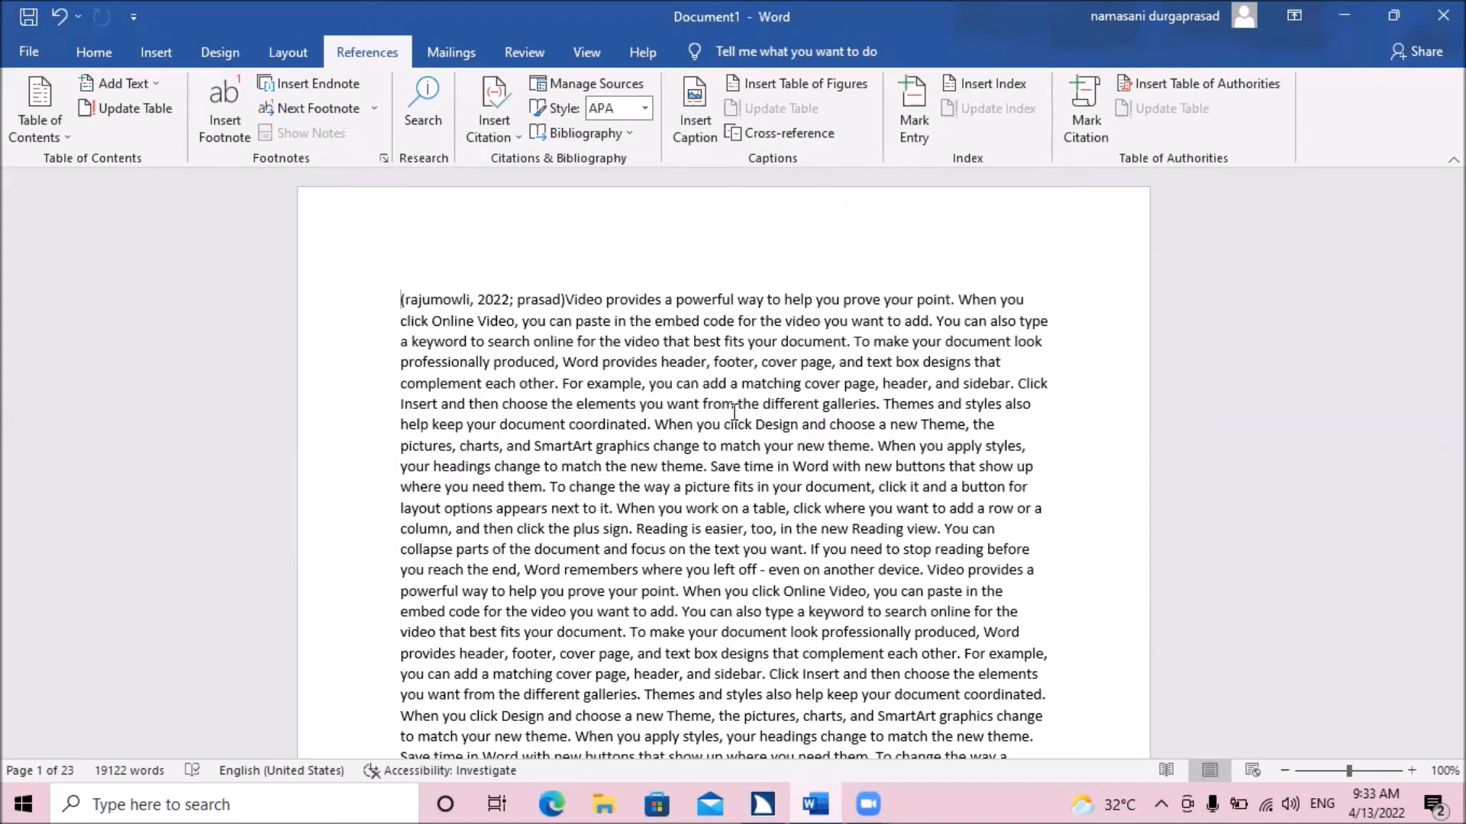
pyautogui.press('alt')
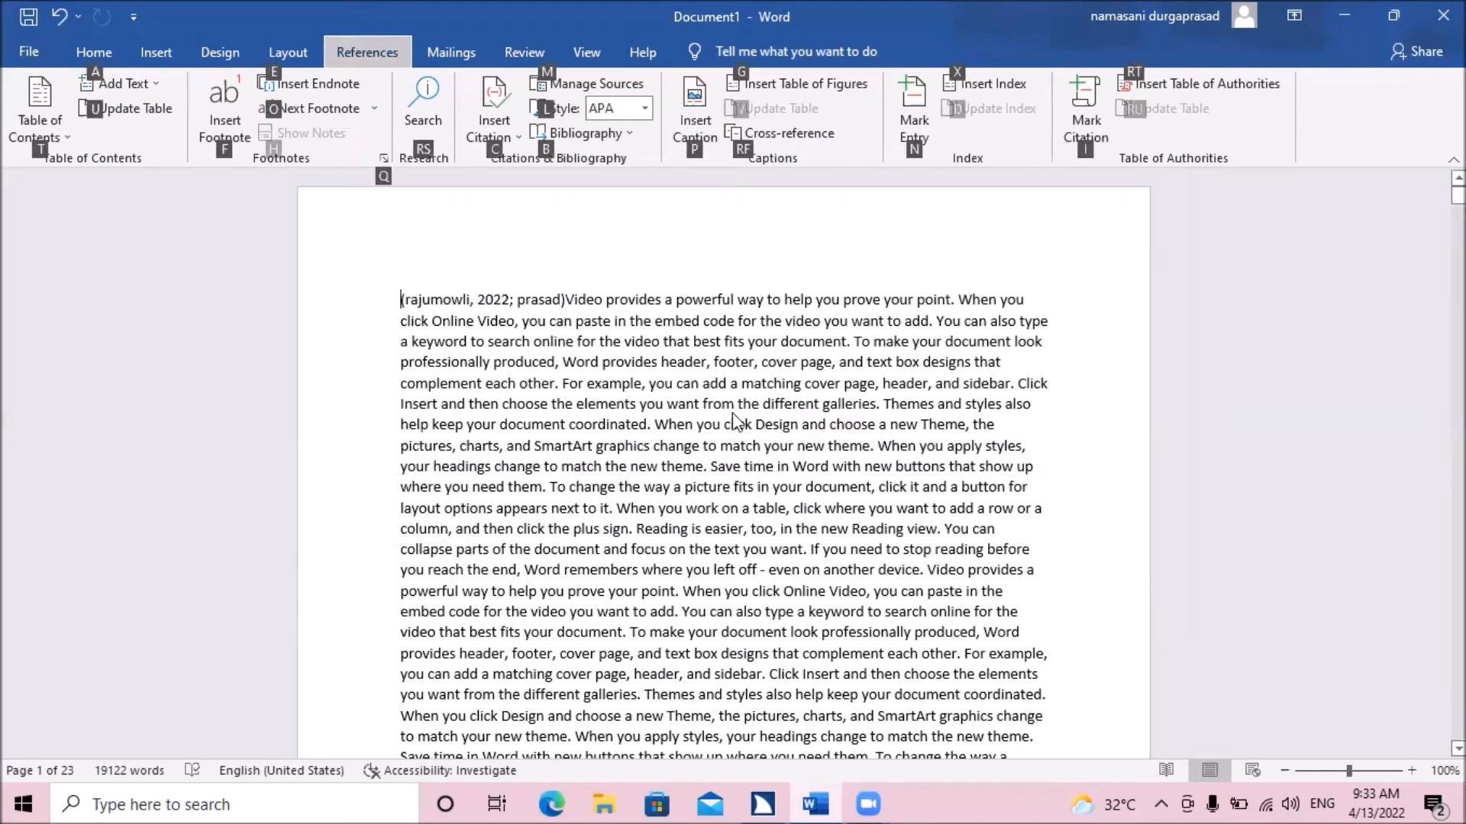
pyautogui.press('t')
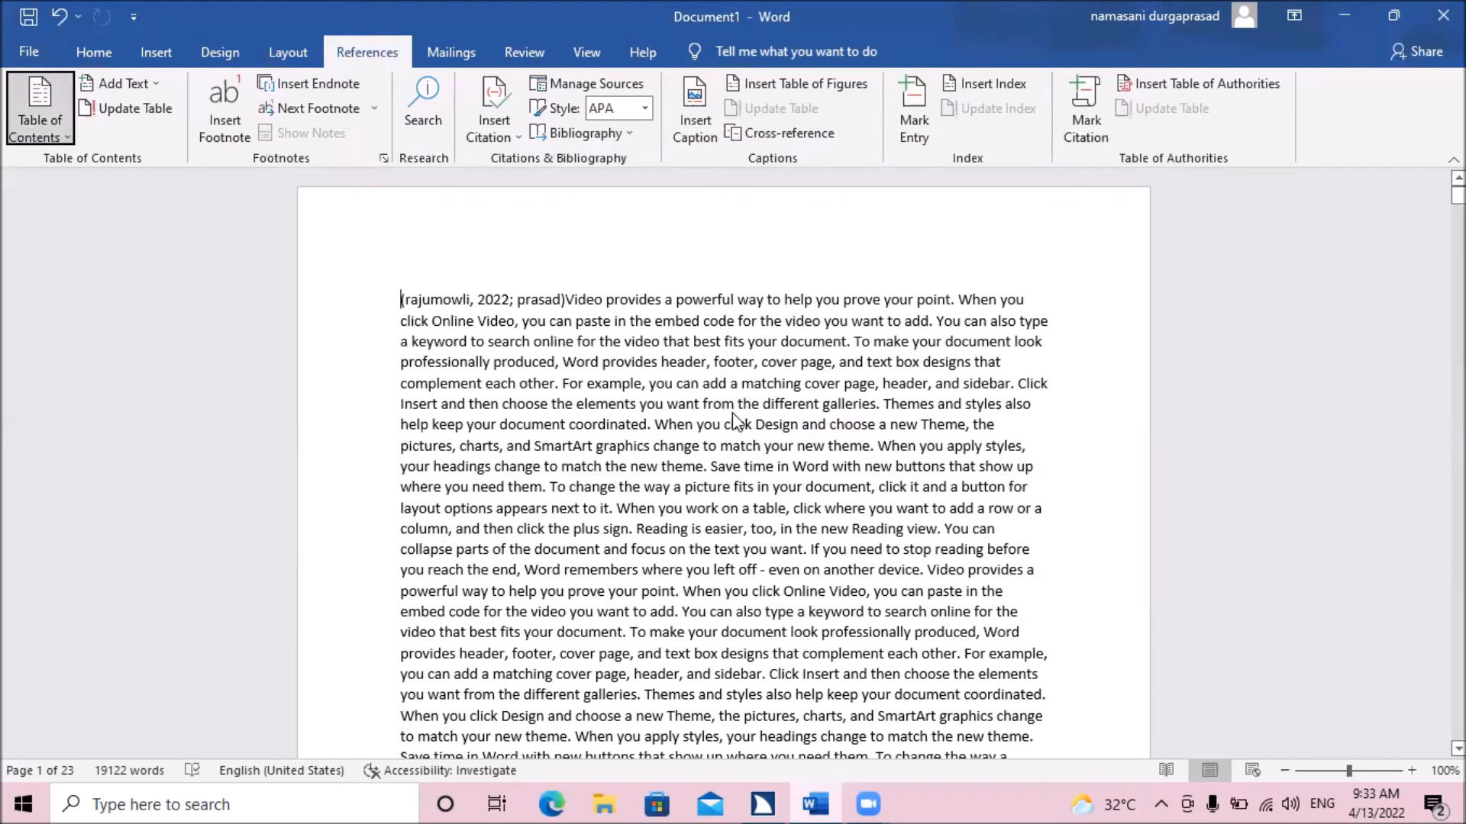
pyautogui.press('Tab')
pyautogui.press('Tab')
pyautogui.press('Tab')
pyautogui.press('Tab')
pyautogui.press('Tab')
pyautogui.press('Tab')
pyautogui.press('Tab')
pyautogui.press('Tab')
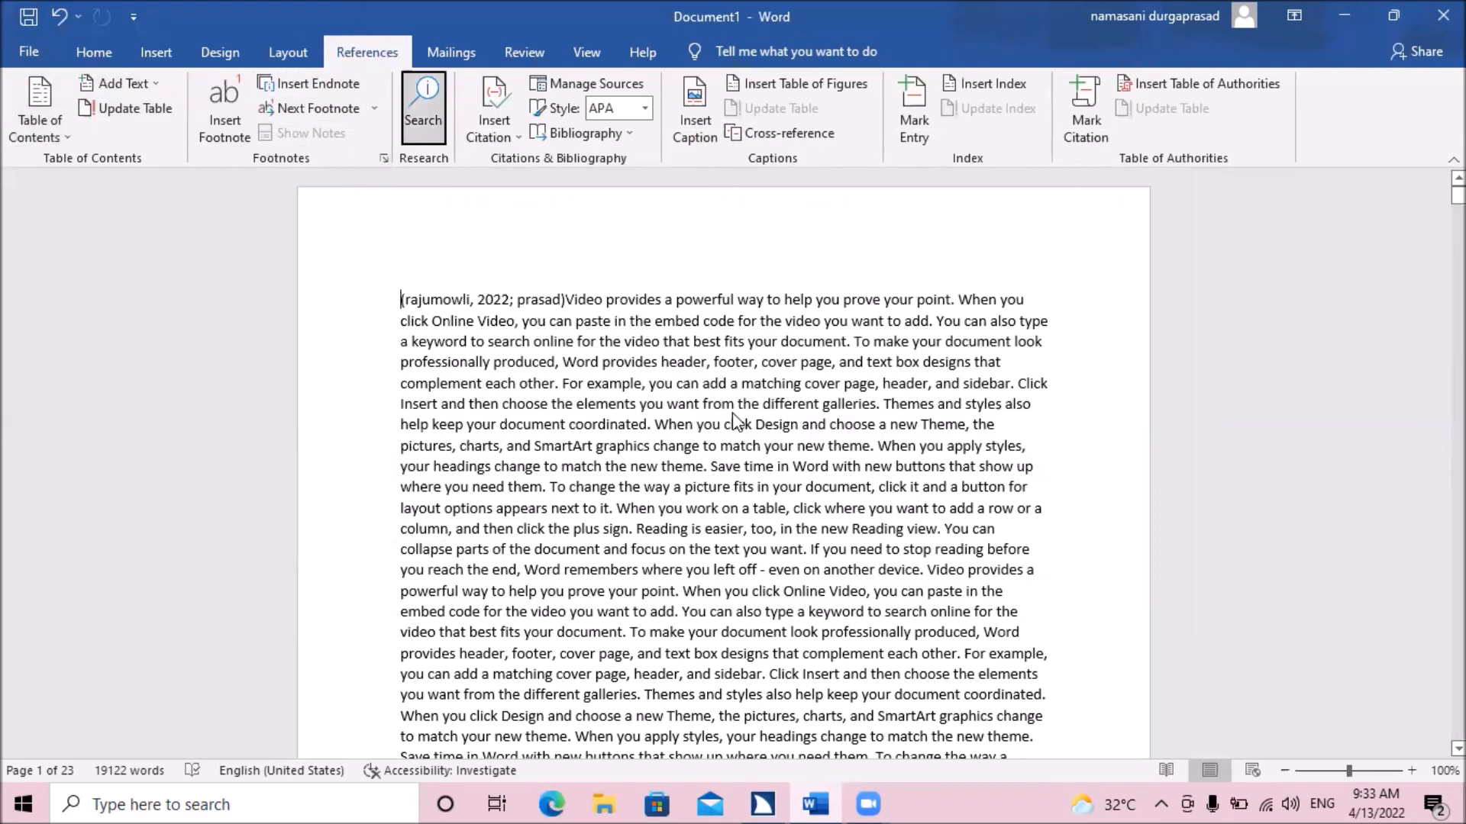
pyautogui.press('Tab')
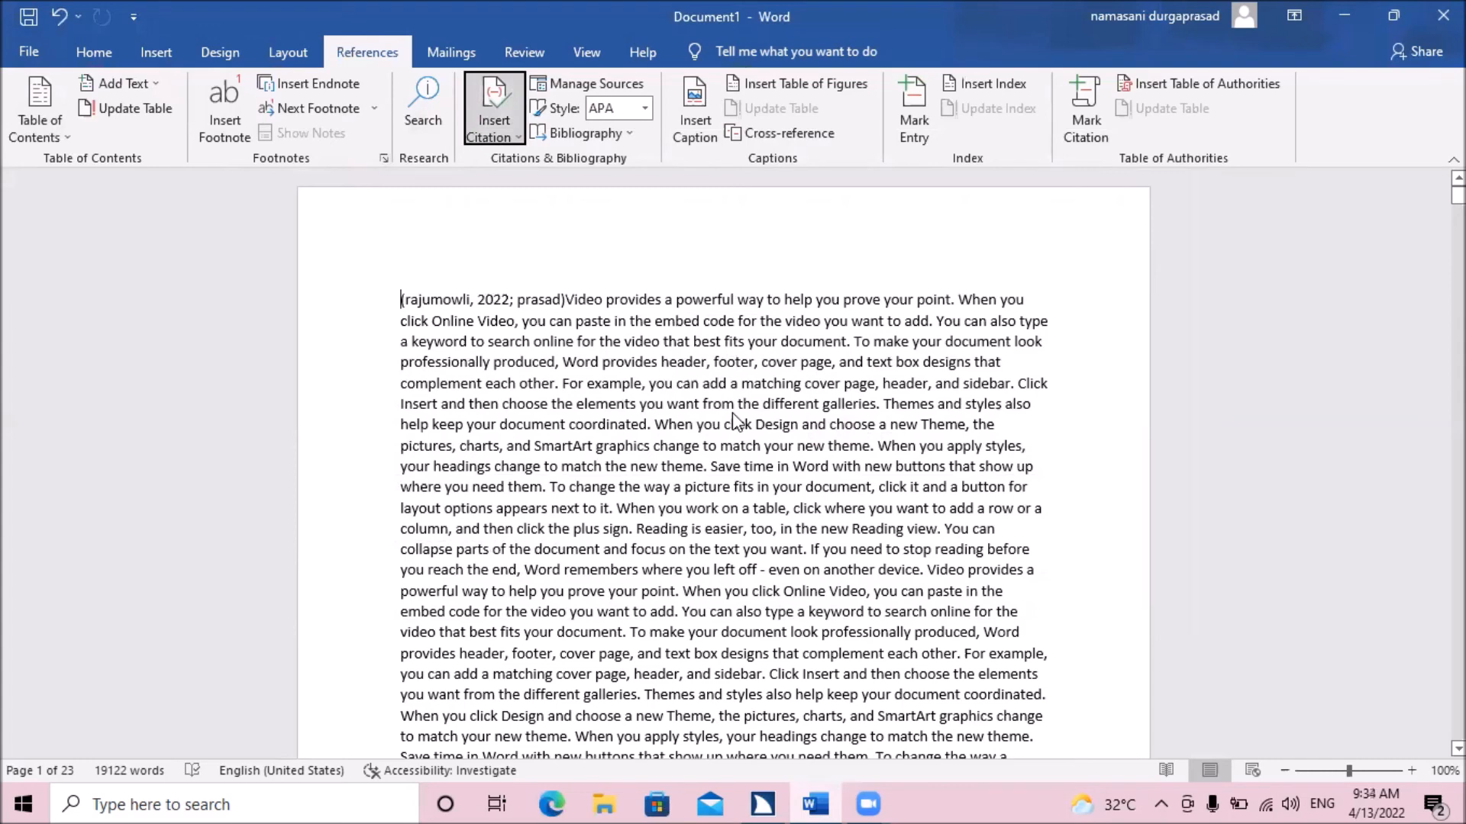
pyautogui.press('Tab')
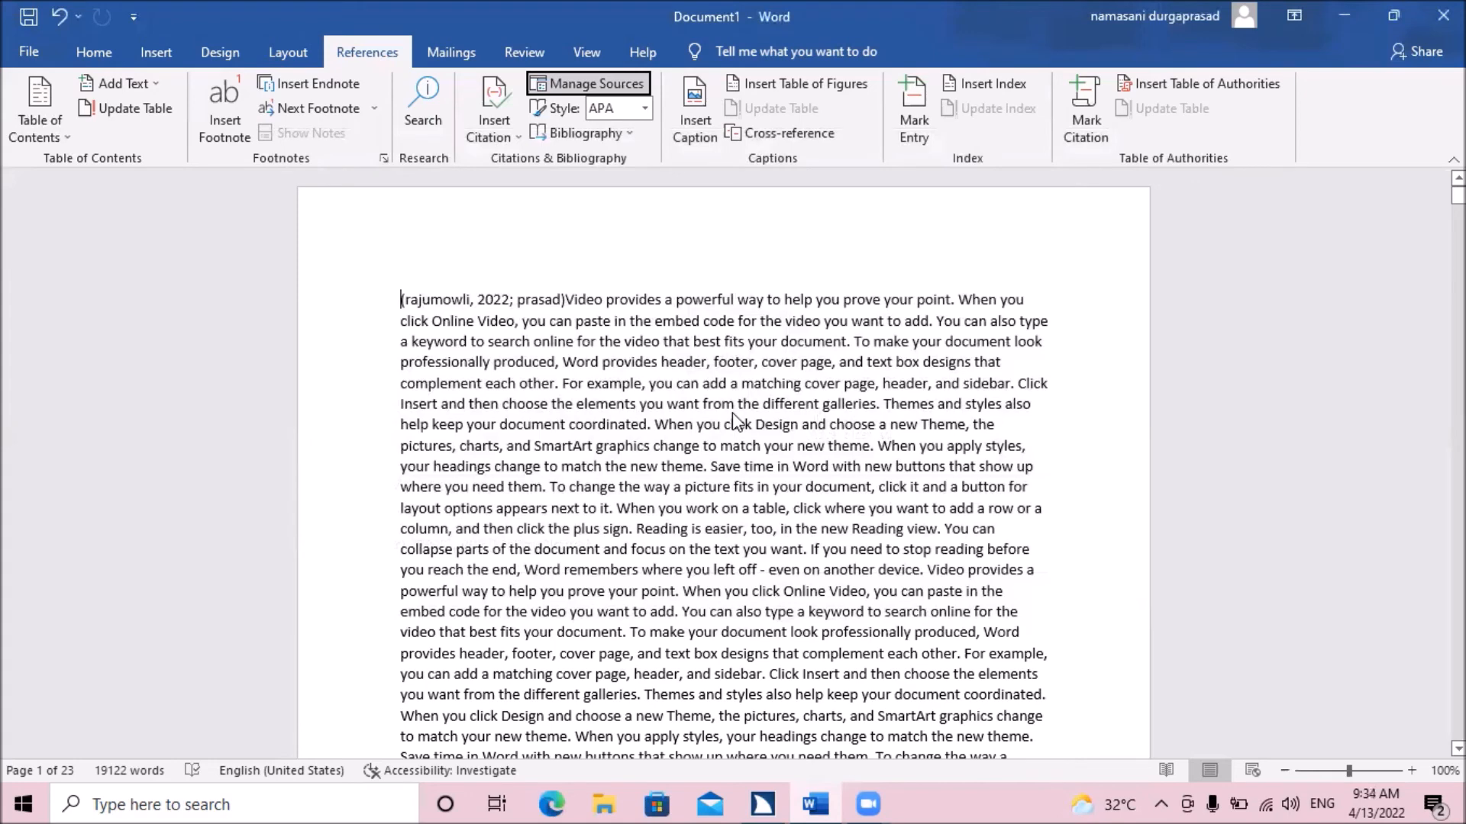
pyautogui.press('Tab')
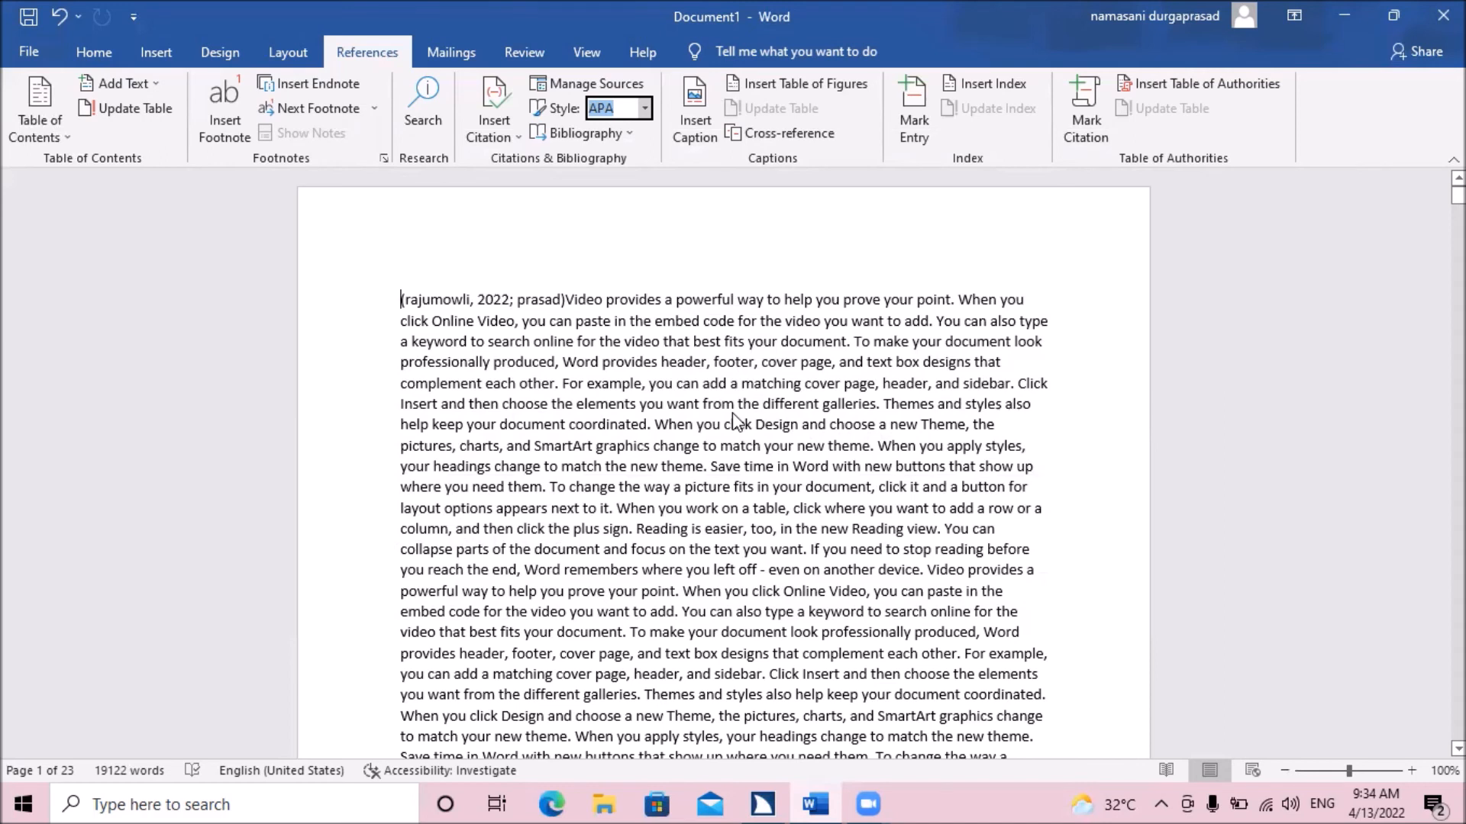
pyautogui.press('BackSpace')
pyautogui.hotkey('alt', 'Down')
pyautogui.press('Up')
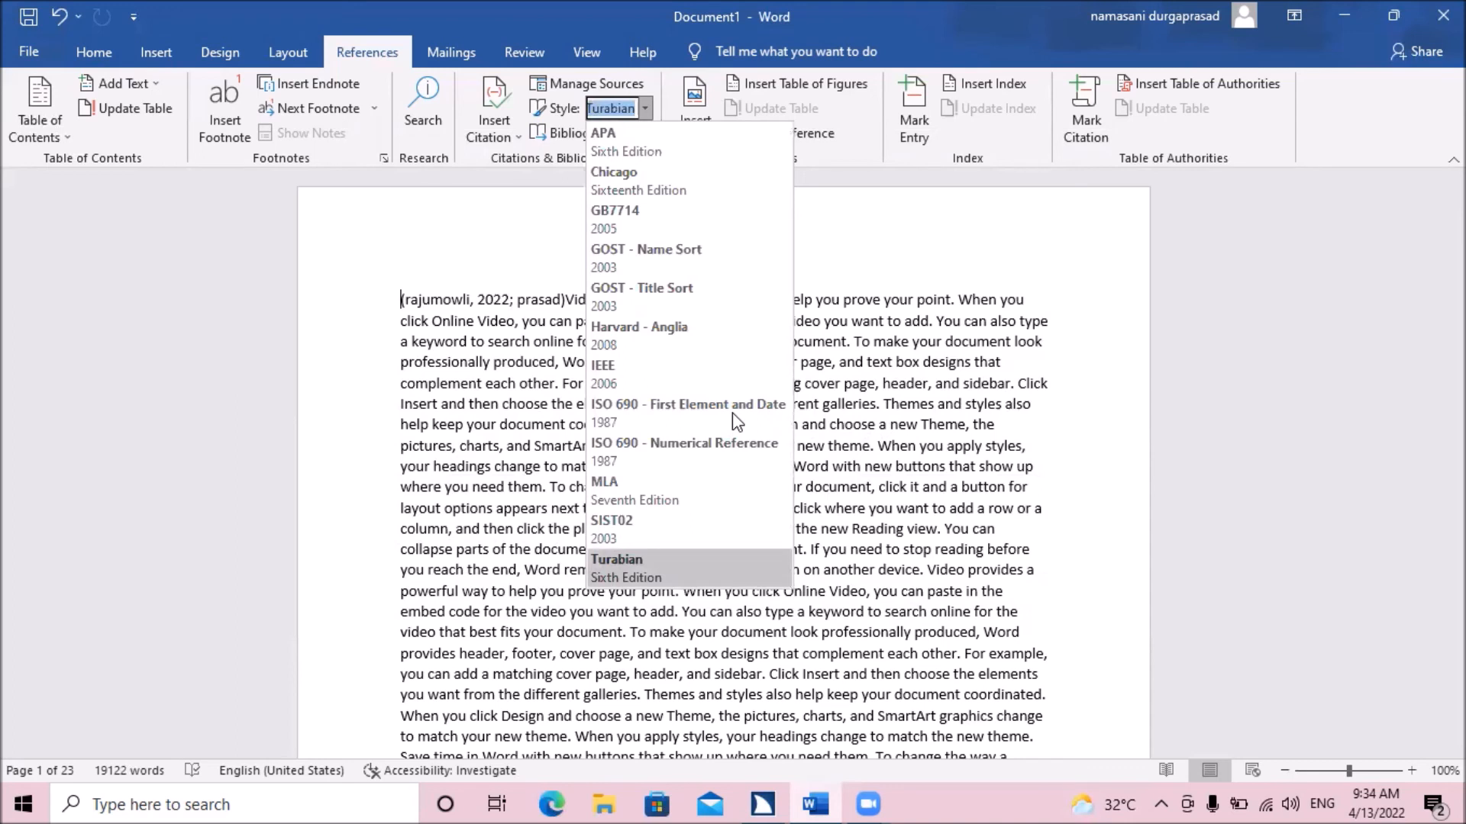
pyautogui.press('Up')
pyautogui.press('Up')
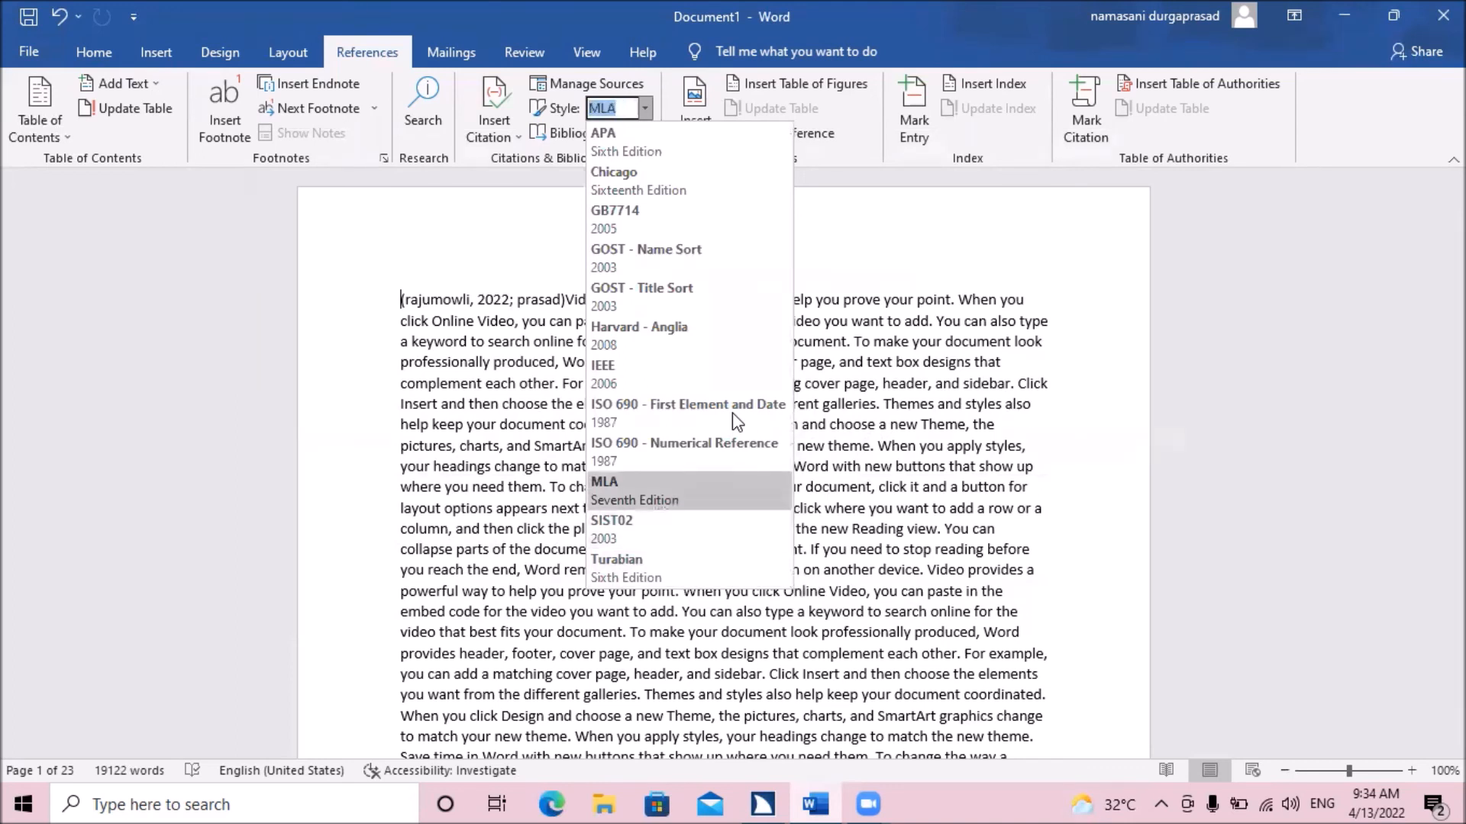
pyautogui.press('Up')
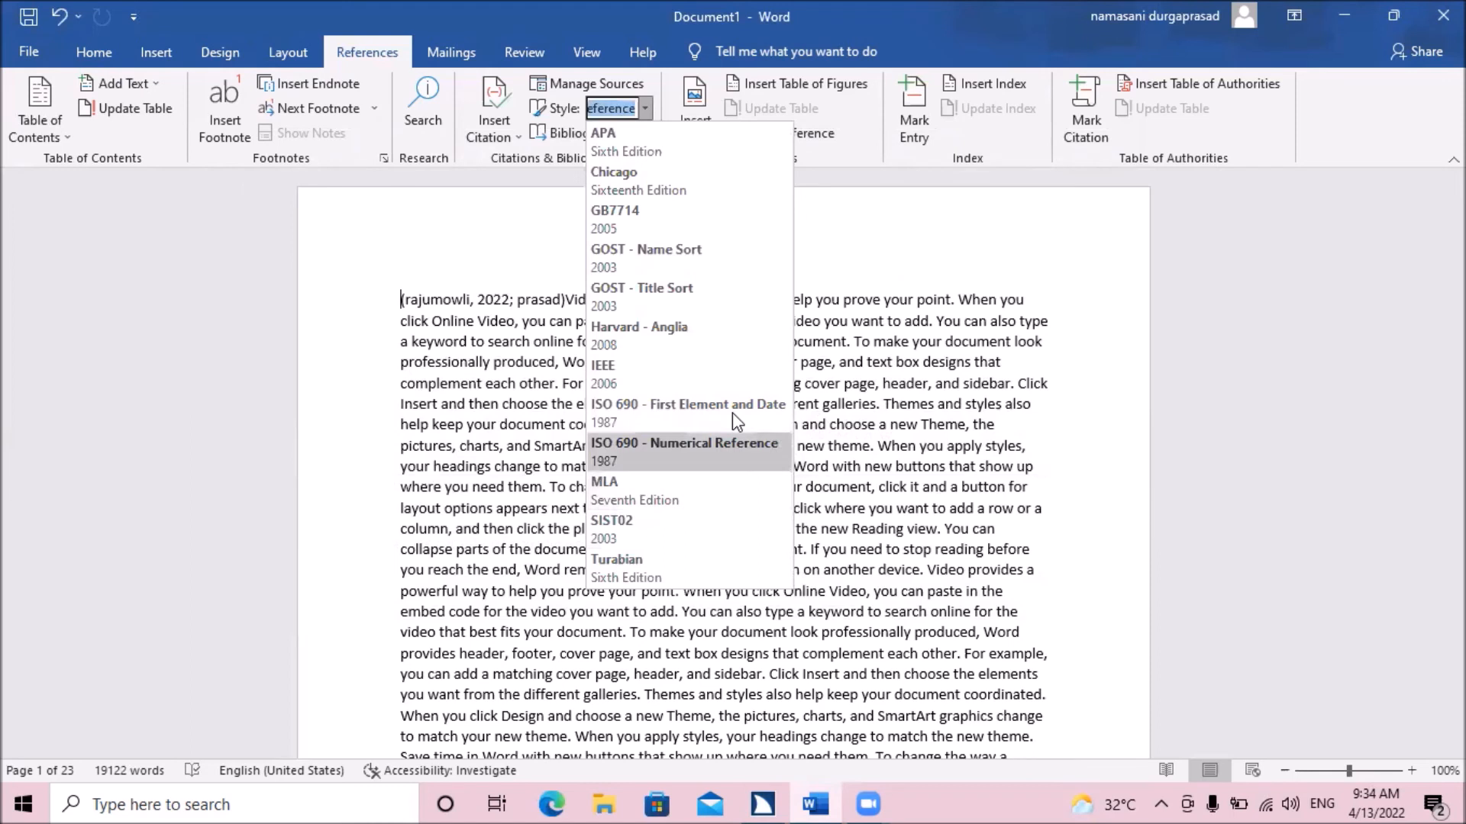
pyautogui.press('Up')
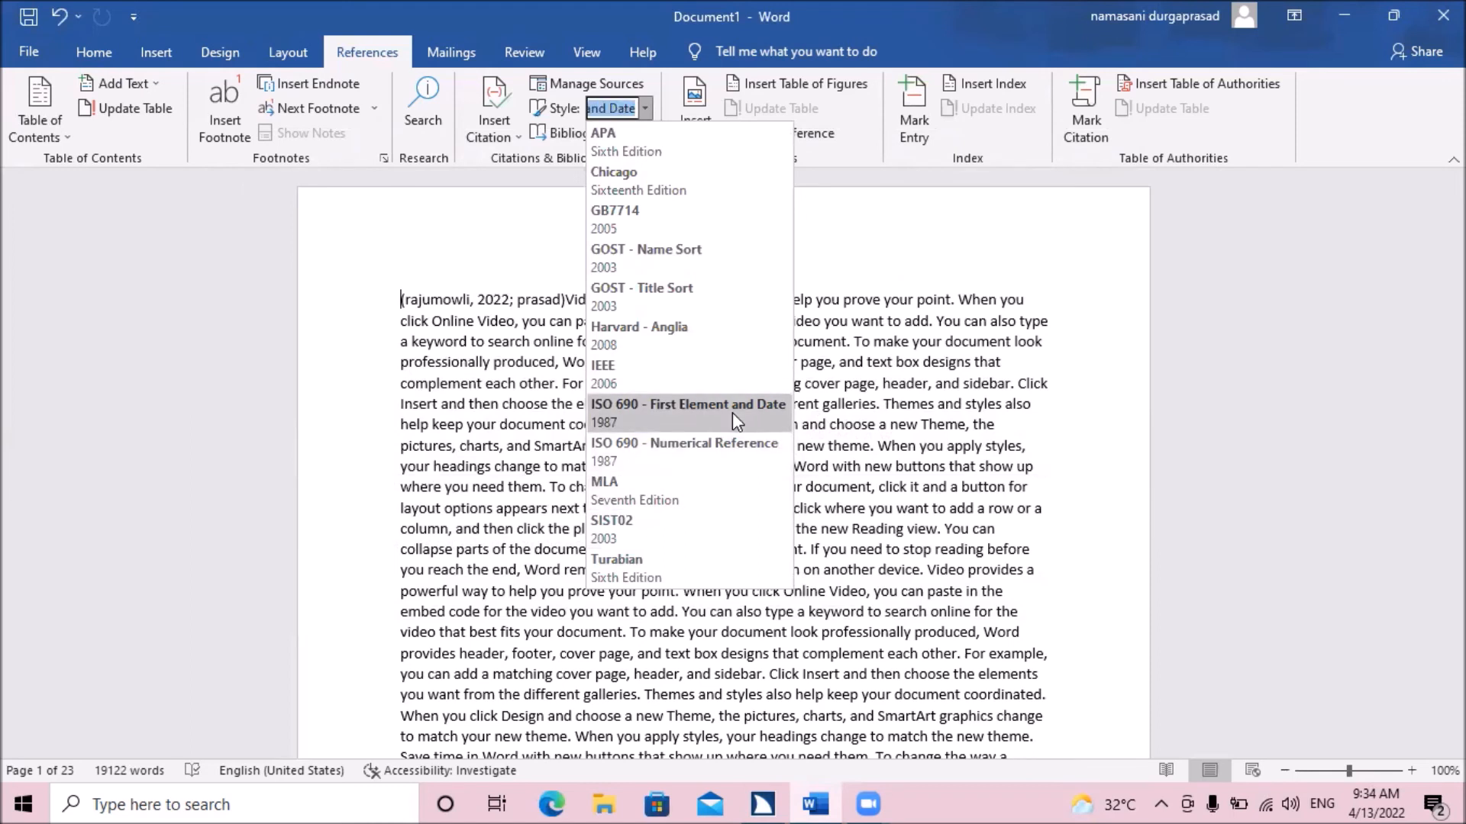
pyautogui.press('Down')
pyautogui.press('Down')
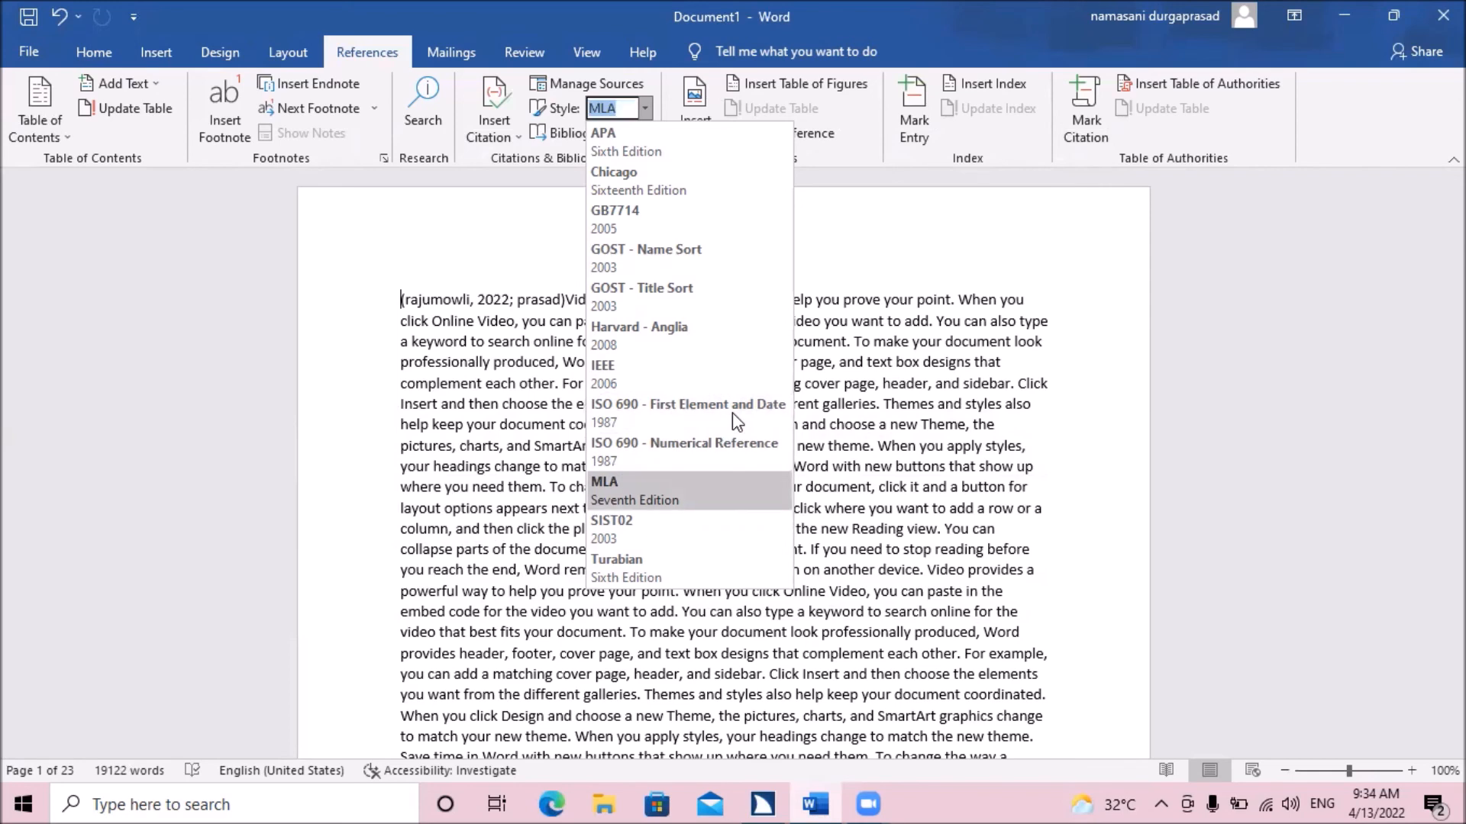
pyautogui.press('Return')
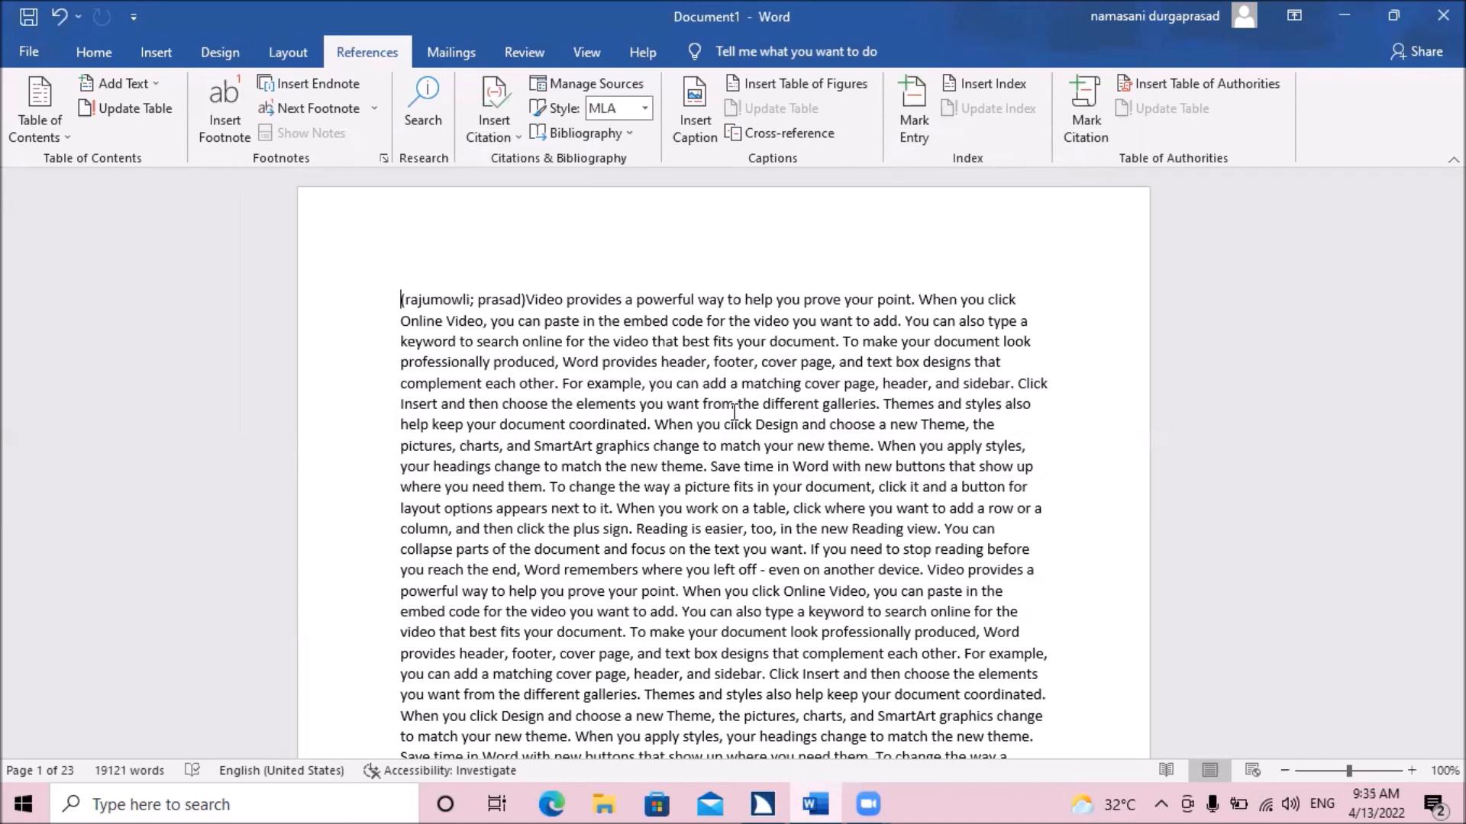
# - Open the bibliography gallery and review the Bibliography, References and Works Cited formats, ending on the Insert Bibliography option
pyautogui.press('alt')
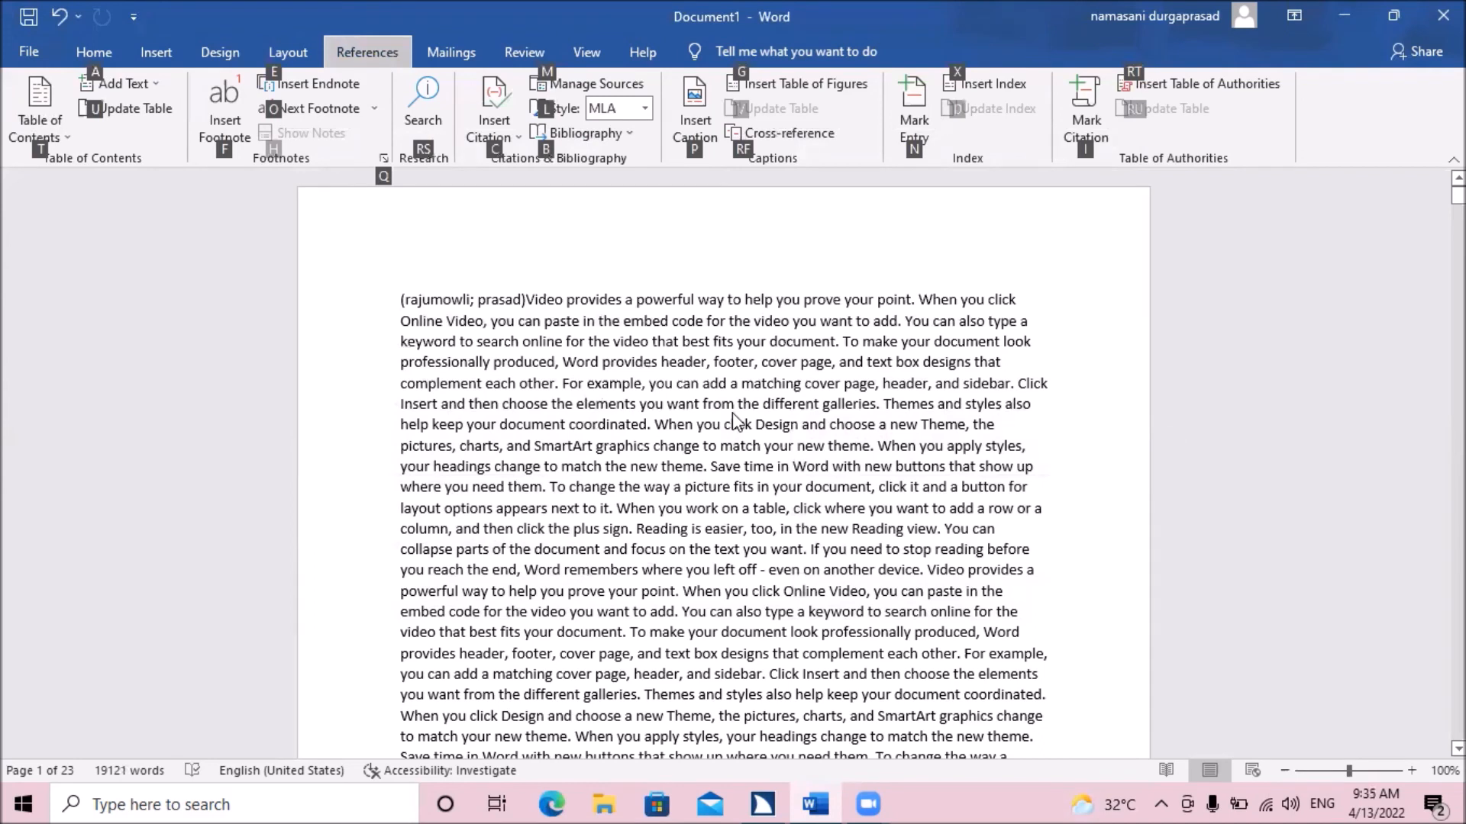
pyautogui.press('Tab')
pyautogui.press('Tab')
pyautogui.press('Tab')
pyautogui.press('Tab')
pyautogui.press('Tab')
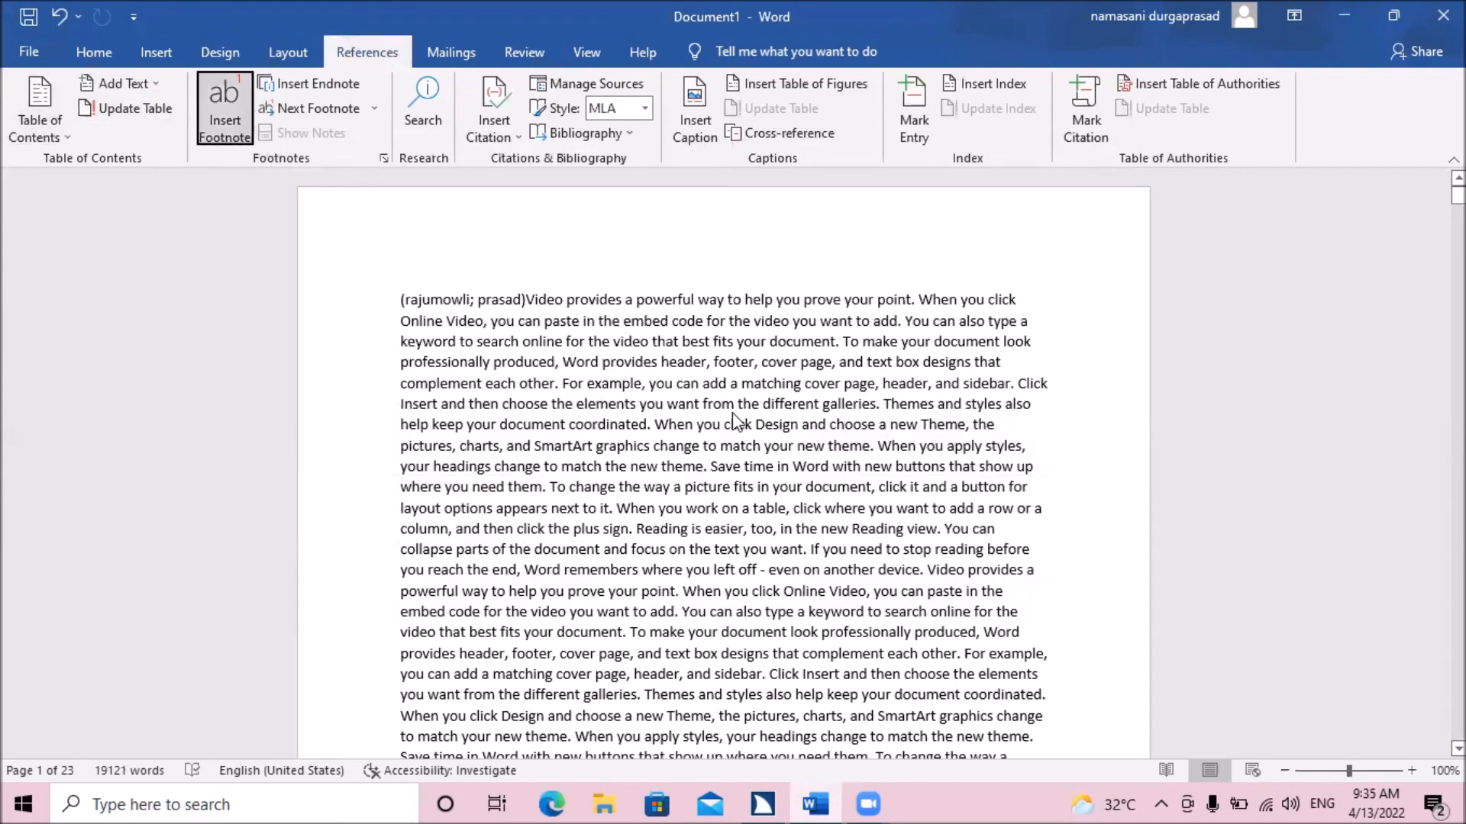
pyautogui.press('Tab')
pyautogui.press('Tab')
pyautogui.press('Tab')
pyautogui.press('Tab')
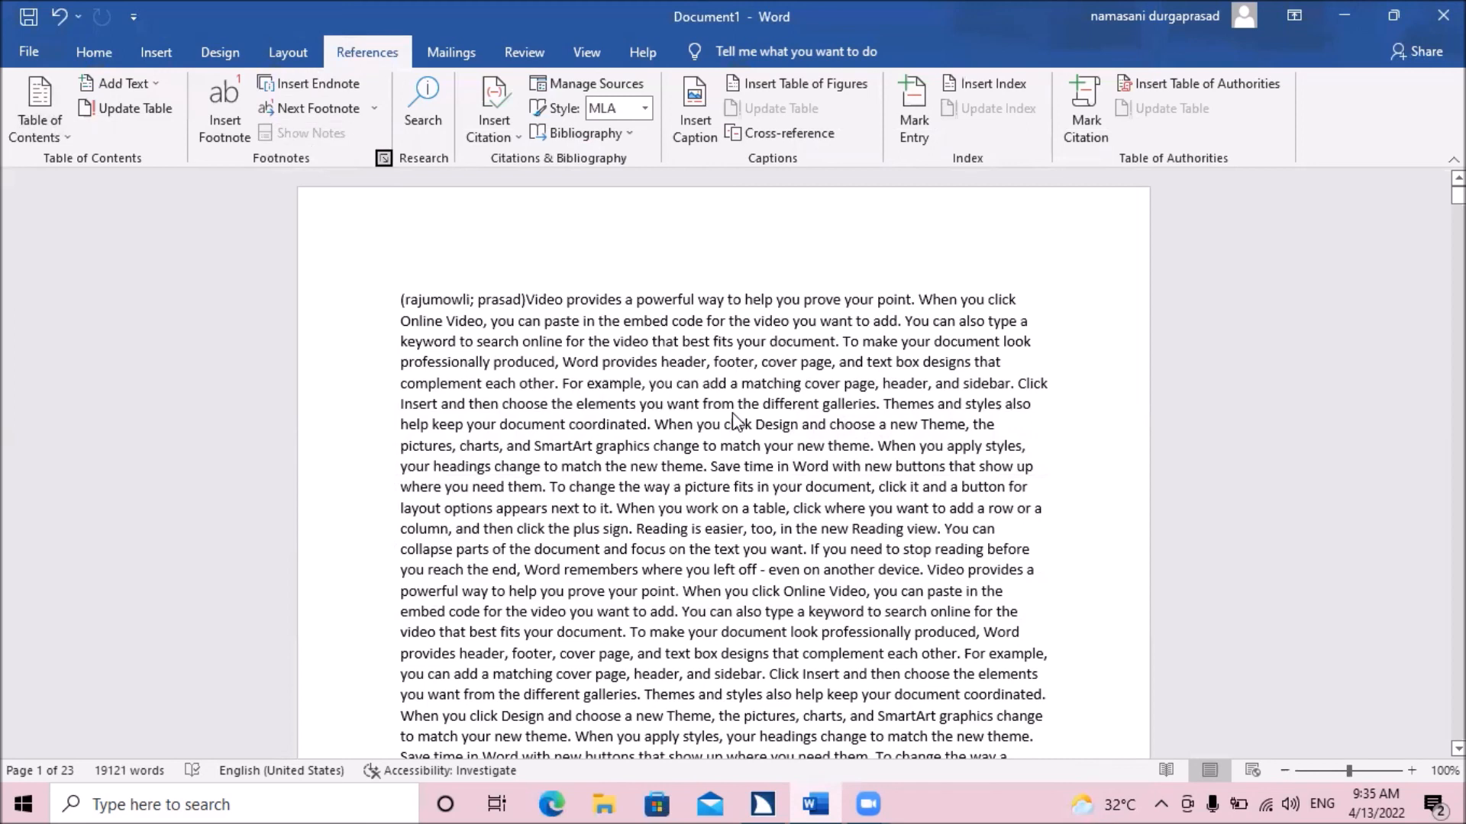
pyautogui.press('Tab')
pyautogui.press('Tab')
pyautogui.press('Tab')
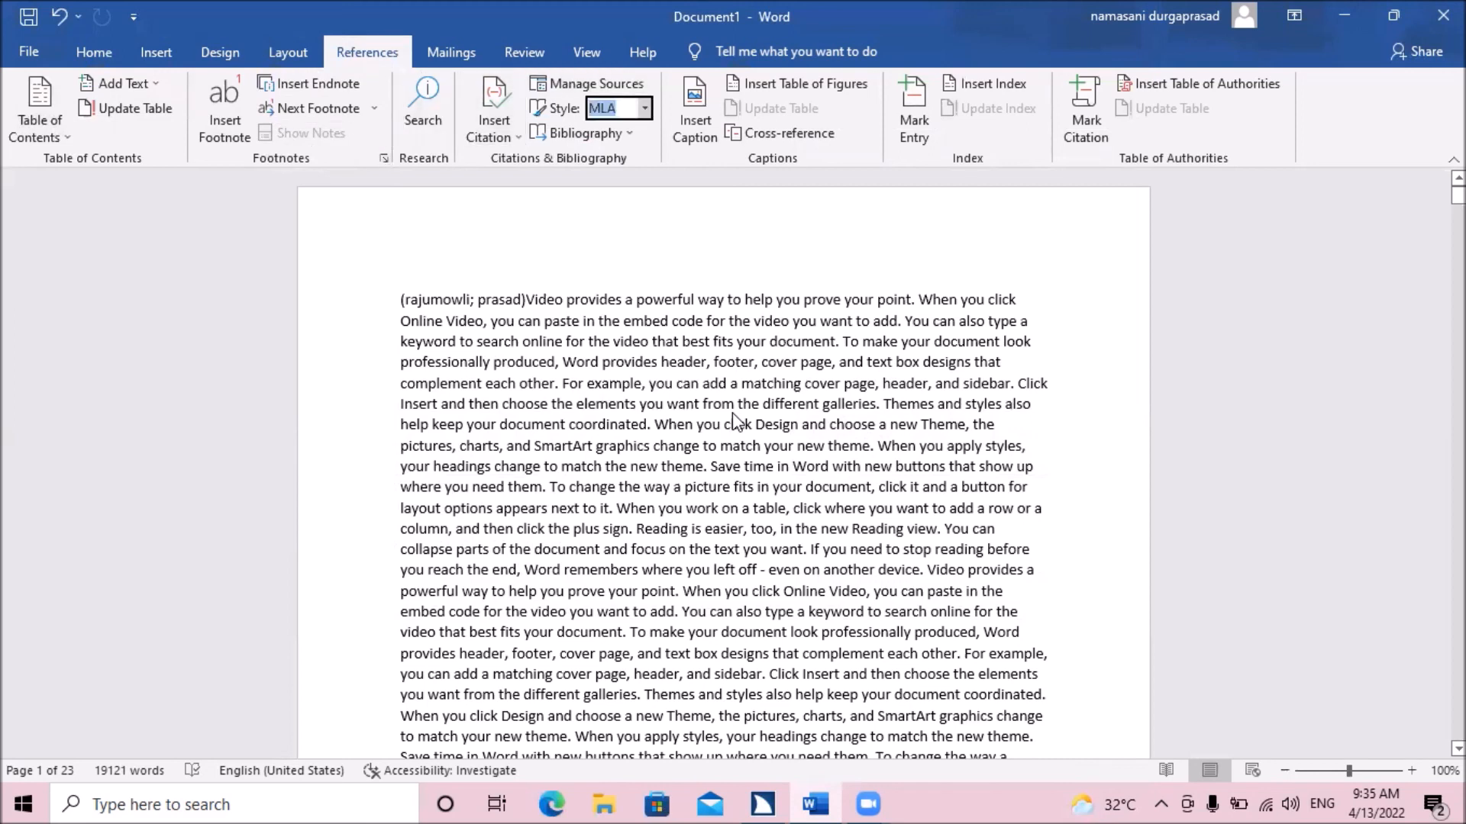
pyautogui.press('Tab')
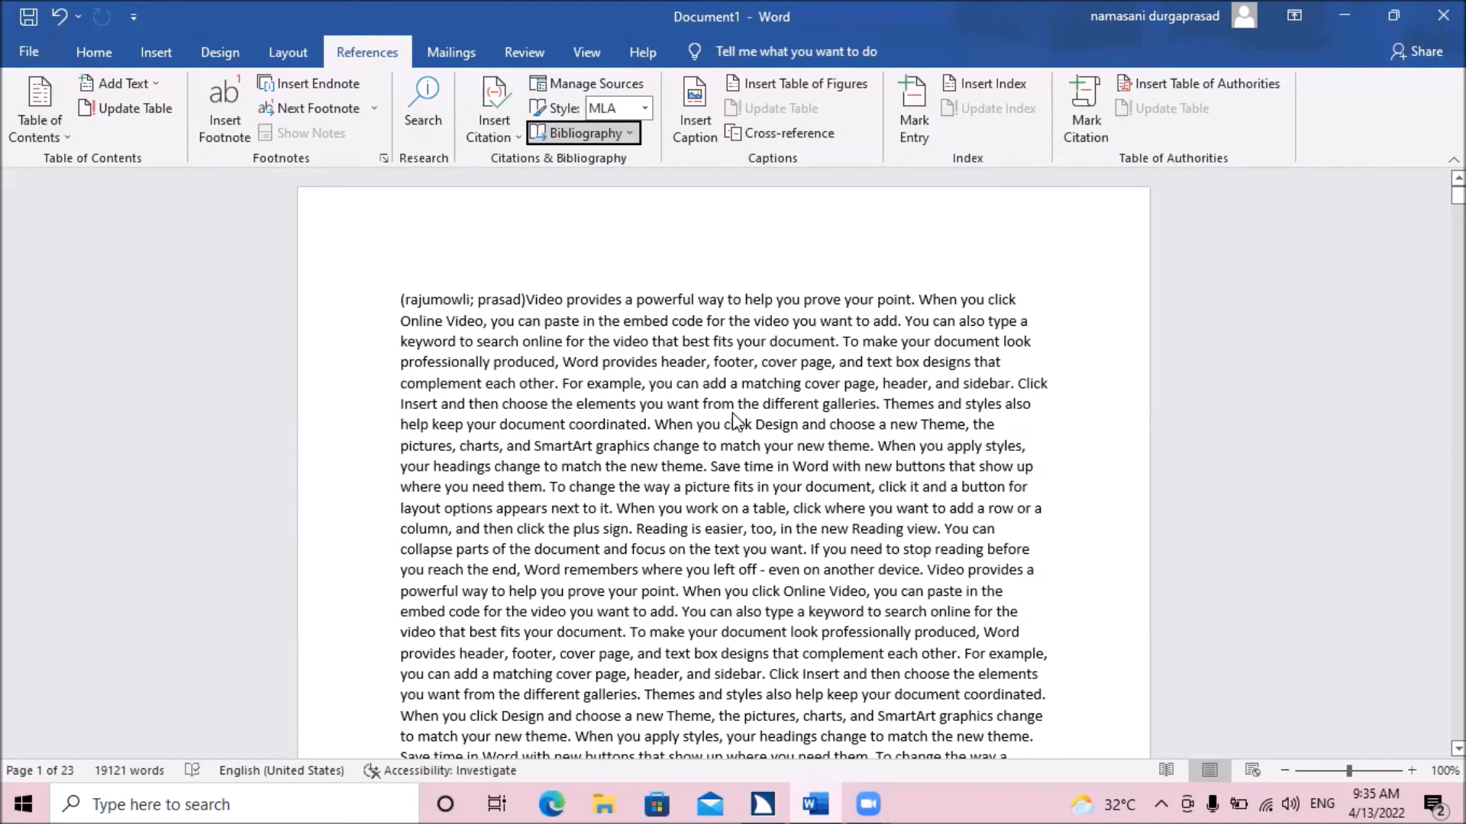
pyautogui.click(732, 412)
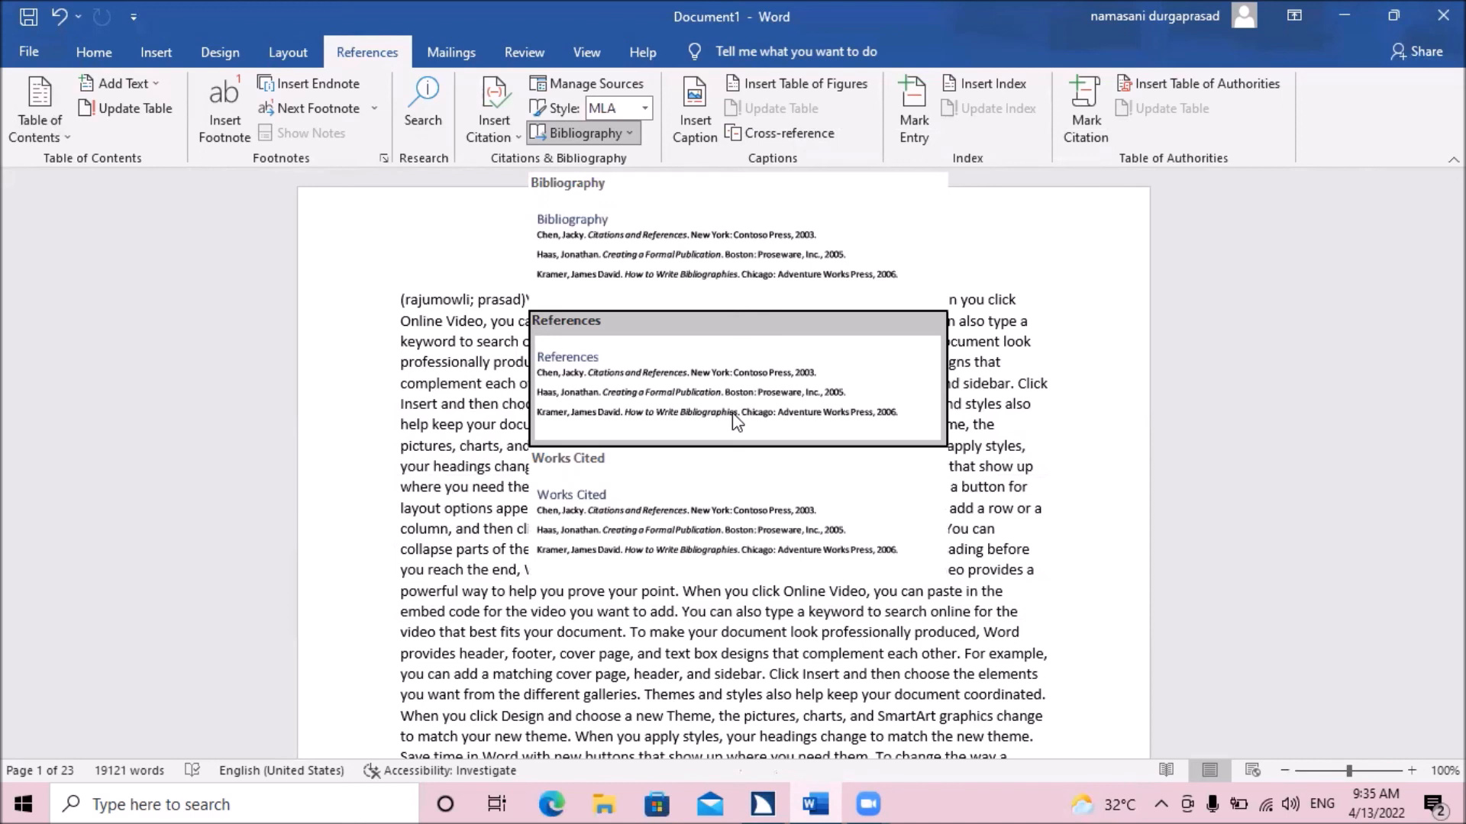
pyautogui.press('Down')
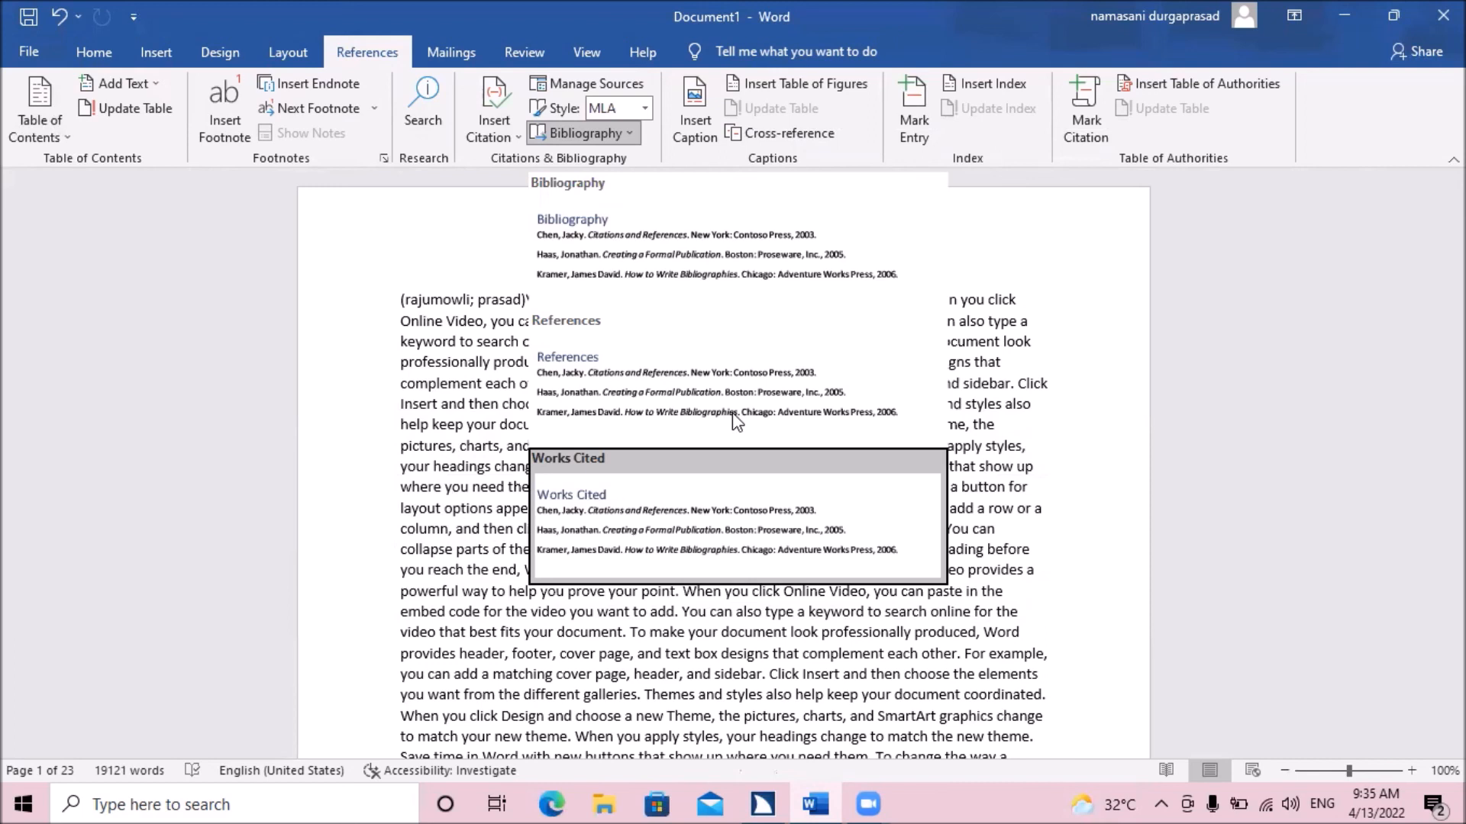
pyautogui.press('Down')
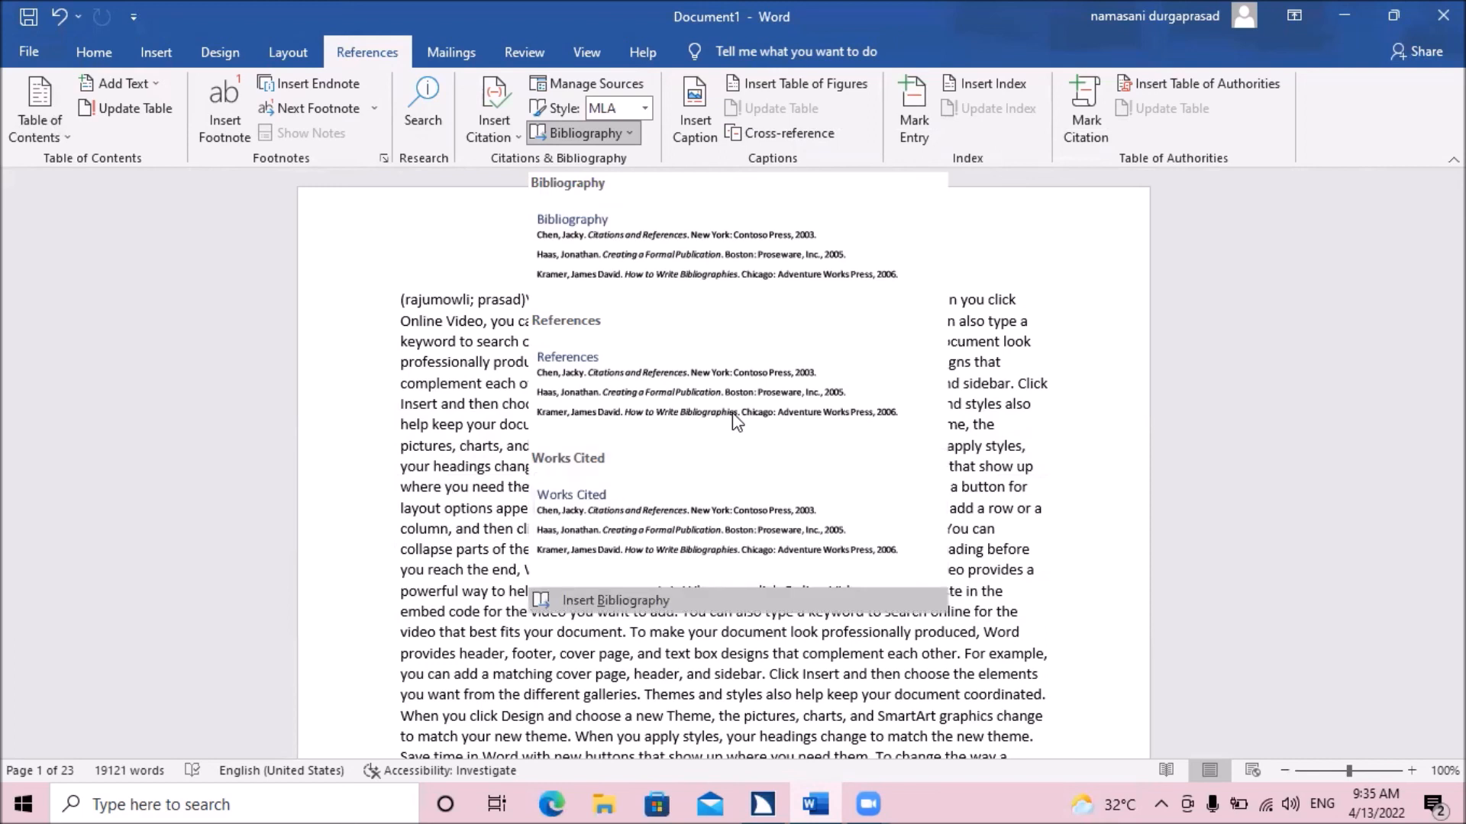